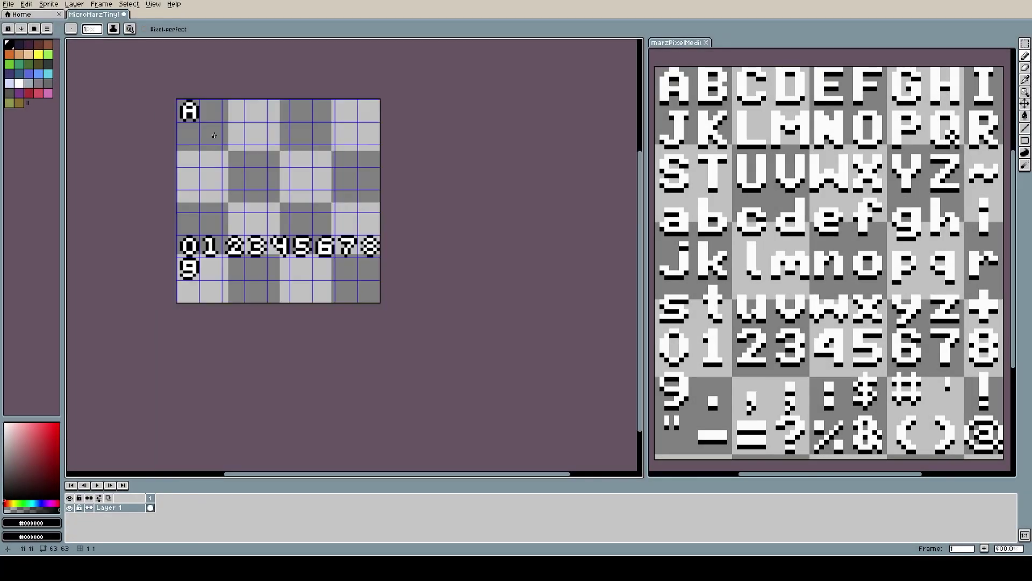
Draw the uppercase glyphs B–G, M–Q, T–W and X–Z in the font grid.
scroll(213, 135, "up", 3)
mouse_move(183, 65)
left_mouse_down()
mouse_move(210, 97)
mouse_move(409, 86)
mouse_move(457, 103)
mouse_move(505, 102)
mouse_move(215, 144)
mouse_move(376, 129)
mouse_move(537, 134)
left_mouse_up()
scroll(138, 181, "up", 4)
left_click_drag(156, 177, 214, 216)
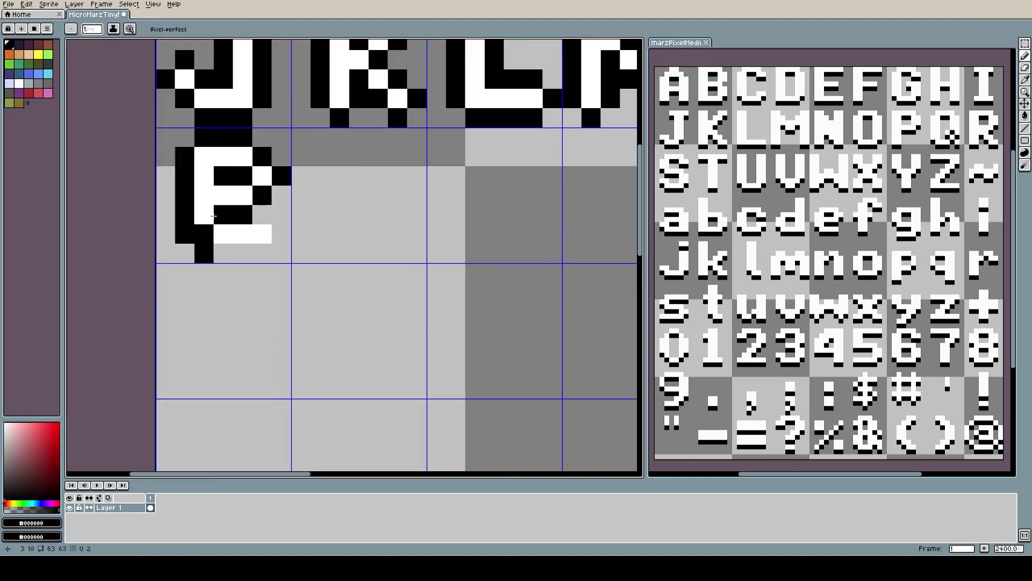
scroll(214, 216, "down", 2)
scroll(374, 216, "up", 1)
left_click_drag(161, 156, 274, 205)
left_click_drag(290, 156, 354, 205)
middle_click_drag(376, 215, 250, 274)
mouse_move(247, 193)
left_mouse_down()
mouse_move(321, 289)
mouse_move(366, 302)
left_mouse_up()
scroll(344, 258, "down", 3)
scroll(344, 258, "up", 3)
left_click_drag(161, 107, 350, 215)
scroll(344, 258, "down", 2)
scroll(215, 215, "up", 1)
mouse_move(204, 253)
left_mouse_down()
mouse_move(244, 190)
mouse_move(253, 252)
left_mouse_up()
scroll(323, 242, "down", 2)
Draw lowercase a–e and j–o, repositioning the i glyph and a copied glyph.
left_click_drag(333, 225, 419, 250)
scroll(420, 250, "up", 1)
left_click_drag(403, 204, 495, 230)
scroll(539, 235, "down", 2)
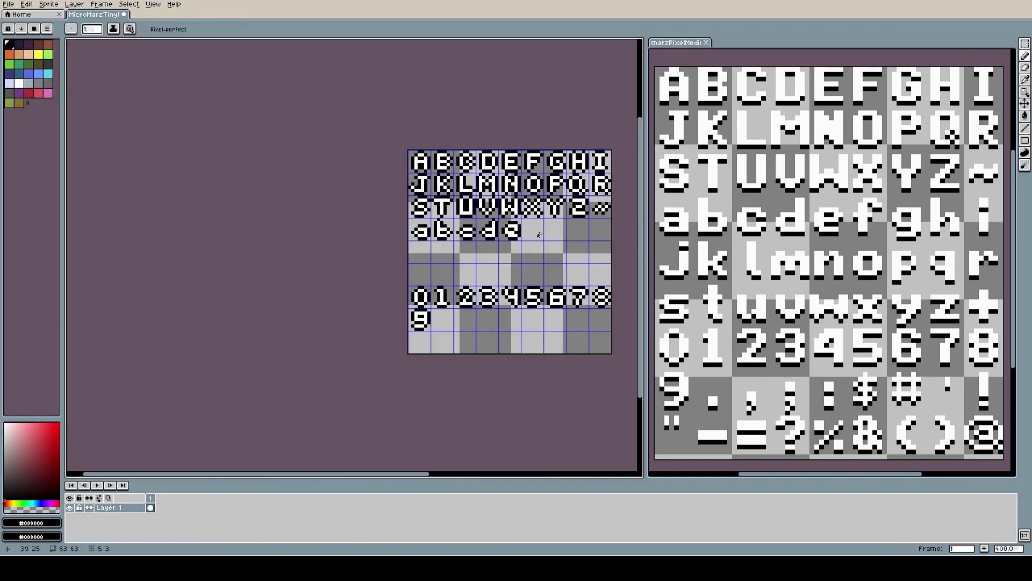
scroll(540, 235, "up", 3)
scroll(377, 242, "down", 3)
scroll(345, 258, "up", 2)
scroll(344, 258, "up", 1)
left_click_drag(258, 198, 313, 290)
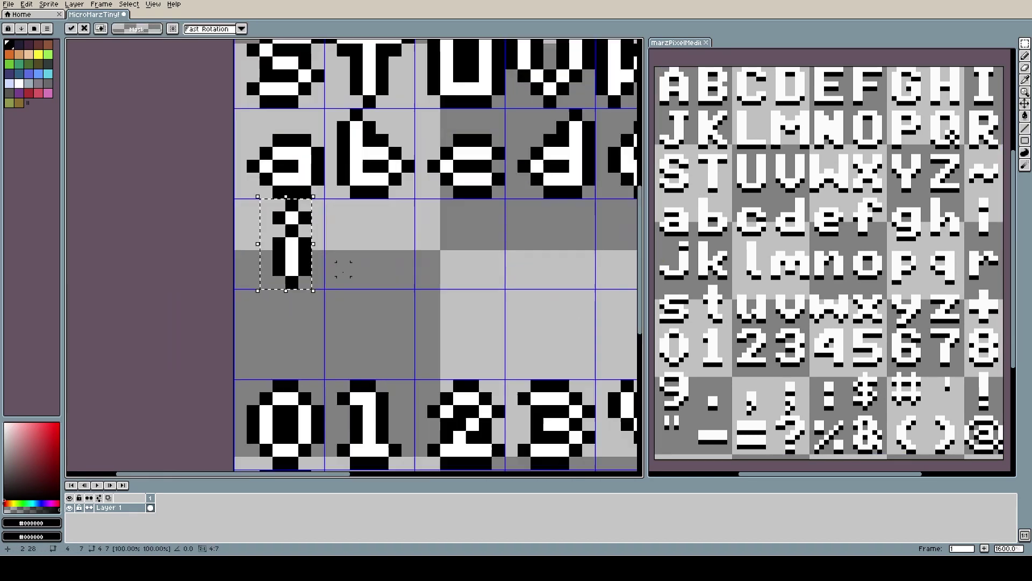
scroll(344, 267, "down", 3)
left_click_drag(312, 333, 355, 349)
scroll(344, 323, "up", 2)
left_click_drag(301, 280, 376, 302)
scroll(430, 323, "down", 1)
left_click_drag(473, 323, 505, 355)
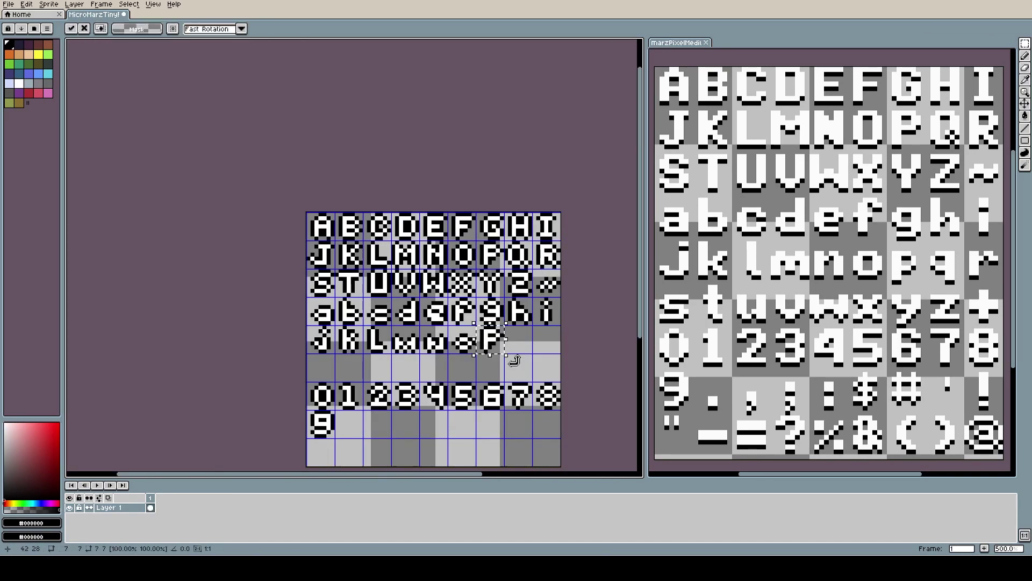
Draw lowercase p–x, then t, y, z and the plus sign.
scroll(514, 360, "up", 2)
scroll(376, 269, "up", 2)
left_click_drag(377, 280, 408, 323)
scroll(344, 269, "down", 3)
left_click_drag(290, 285, 366, 301)
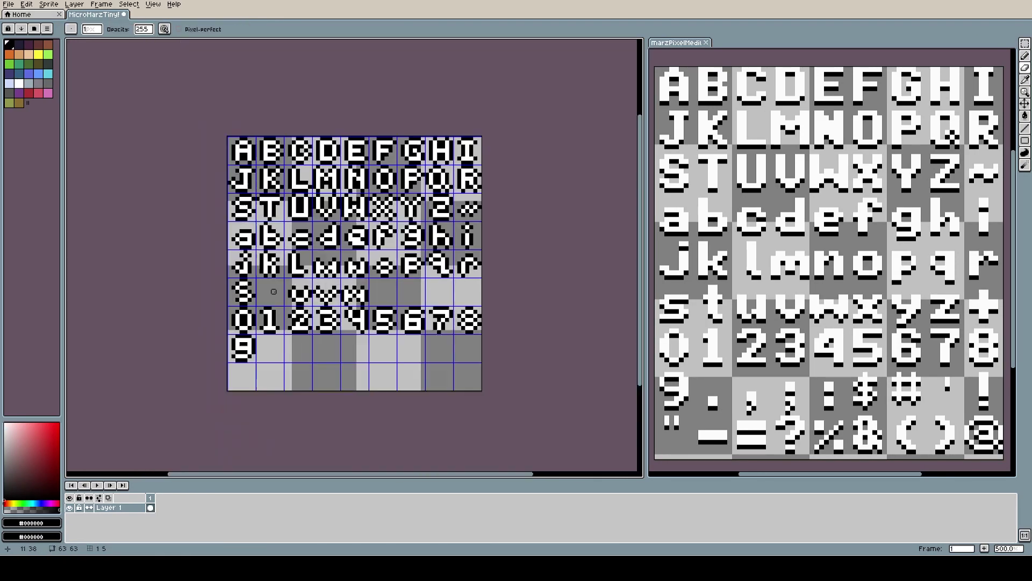
scroll(274, 292, "up", 2)
left_click_drag(269, 285, 277, 301)
left_click_drag(409, 285, 473, 301)
scroll(344, 269, "down", 2)
In white, draw the punctuation after 9 and bottom-row symbols quote through ampersand.
left_click(310, 313, "alt")
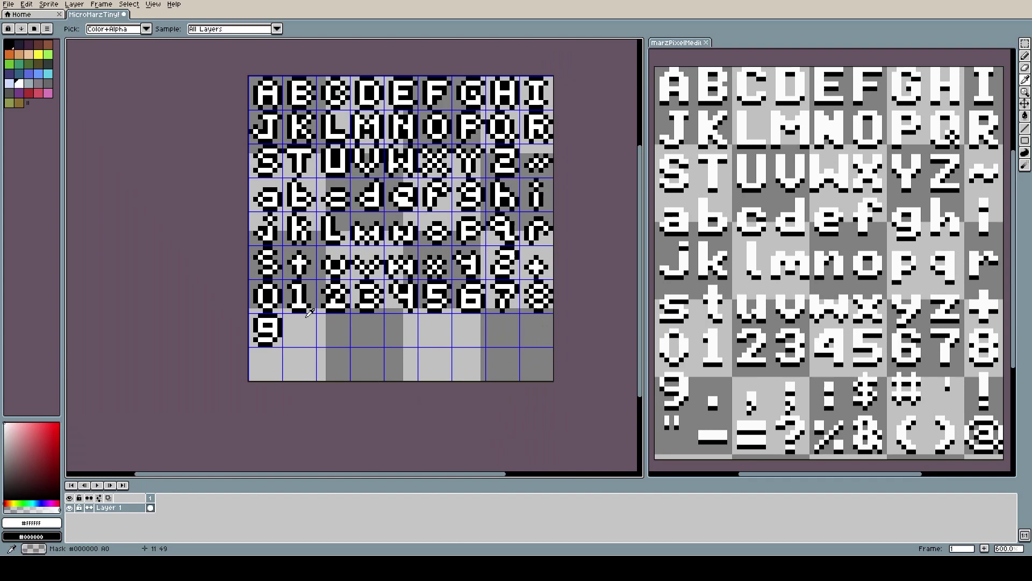
scroll(310, 322, "up", 2)
left_click_drag(301, 323, 344, 339)
left_click_drag(323, 301, 409, 322)
scroll(409, 301, "down", 3)
scroll(538, 258, "up", 3)
left_click_drag(516, 215, 589, 237)
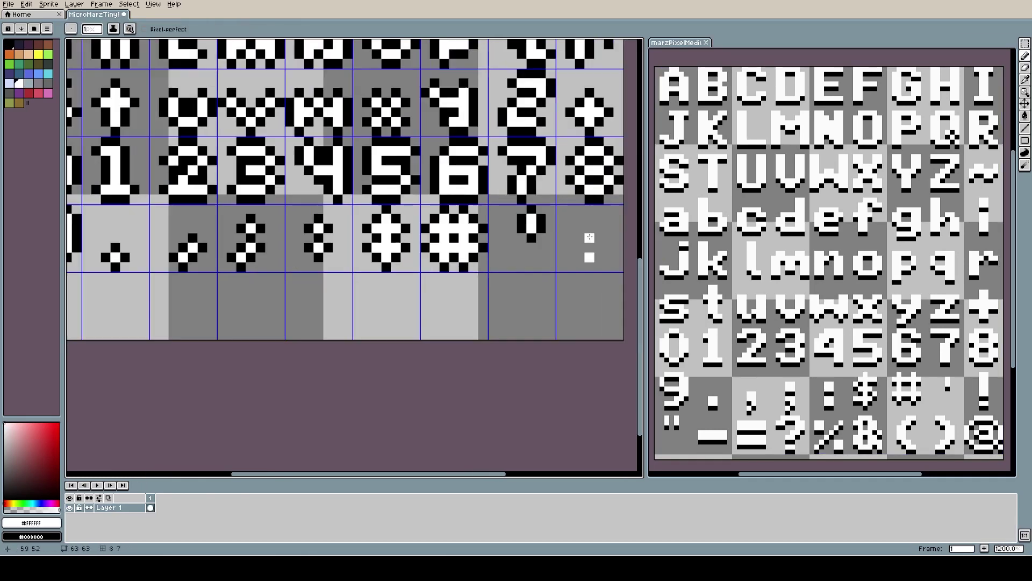
scroll(589, 237, "down", 2)
left_click_drag(301, 290, 333, 298)
left_click_drag(161, 268, 333, 301)
scroll(344, 269, "up", 2)
left_click_drag(280, 258, 322, 291)
scroll(344, 290, "up", 1)
mouse_move(247, 253)
left_mouse_down()
mouse_move(317, 328)
mouse_move(462, 296)
left_mouse_up()
scroll(463, 296, "up", 2)
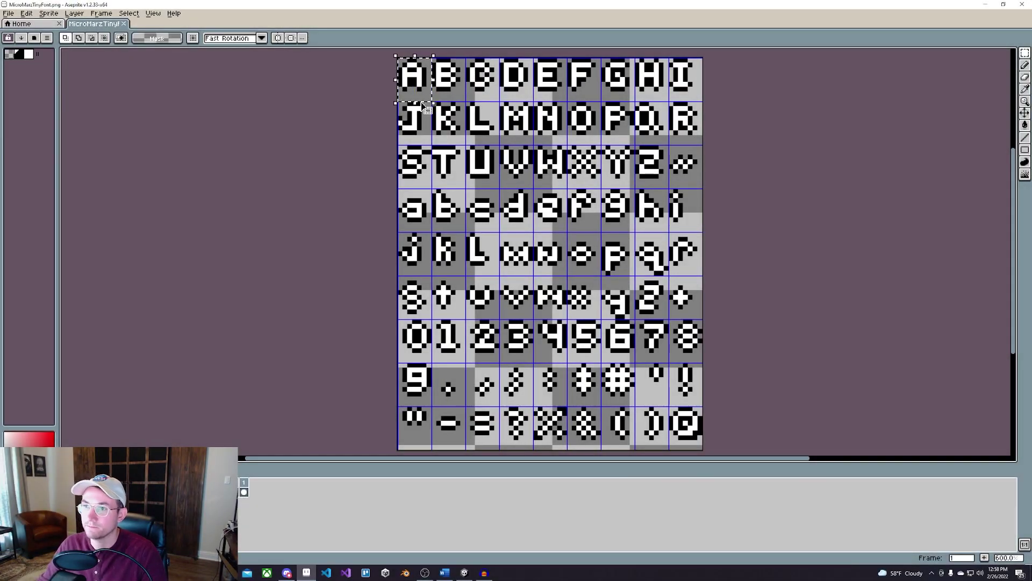
left_click_drag(399, 59, 421, 99)
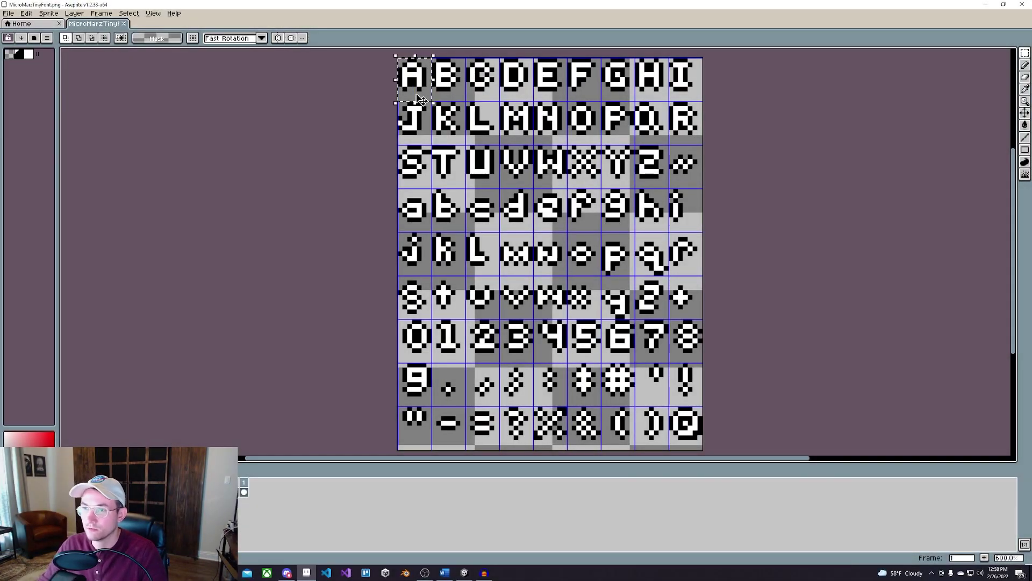
left_click(698, 86)
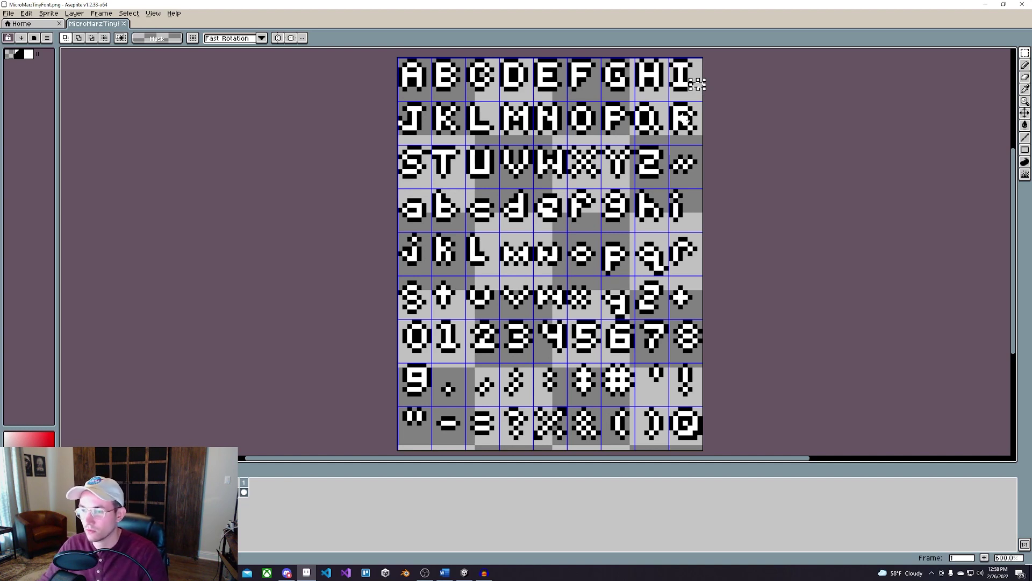
left_click_drag(626, 89, 632, 93)
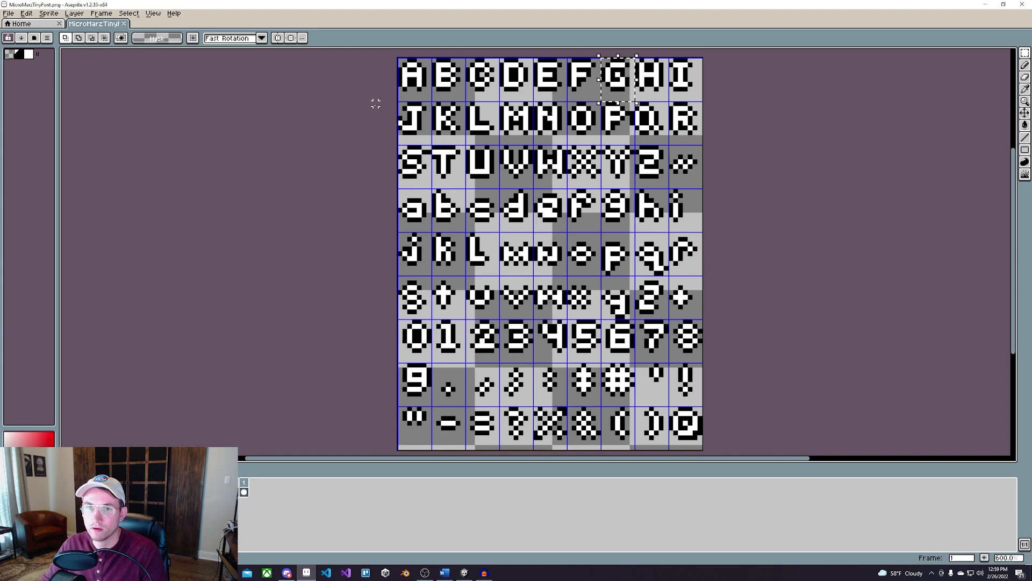
left_click(9, 12)
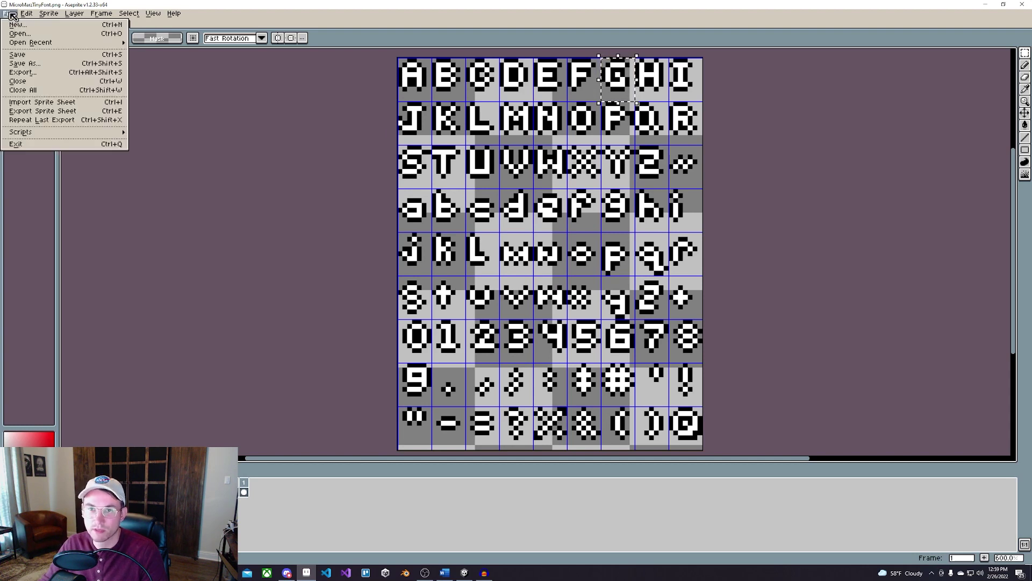
left_click(54, 75)
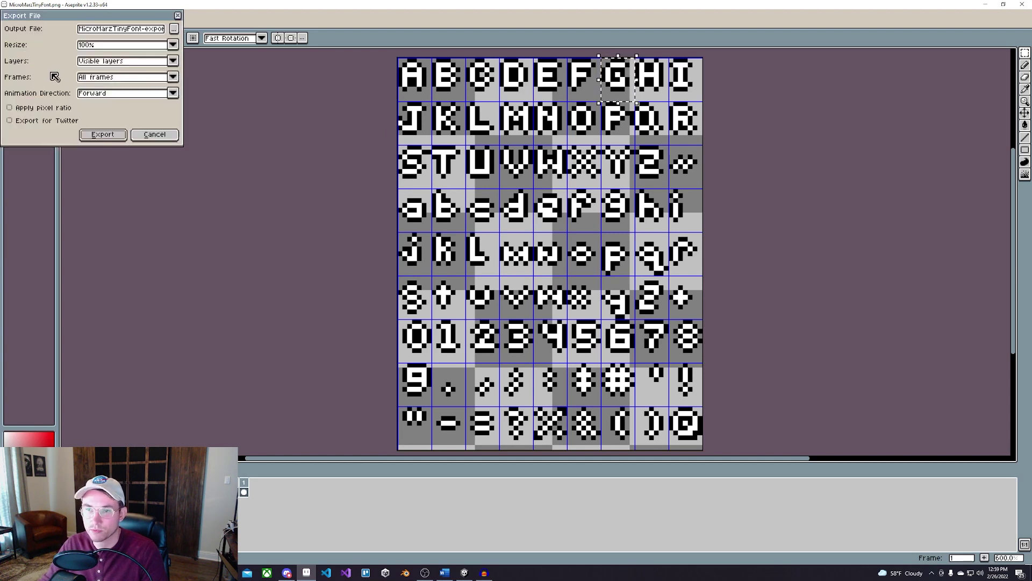
left_click_drag(127, 29, 160, 44)
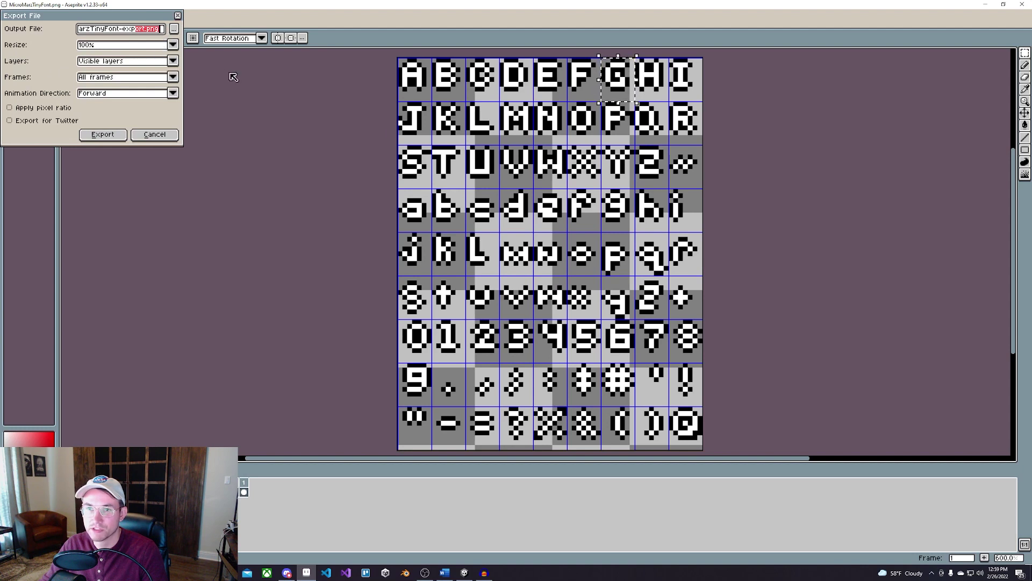
left_click(154, 134)
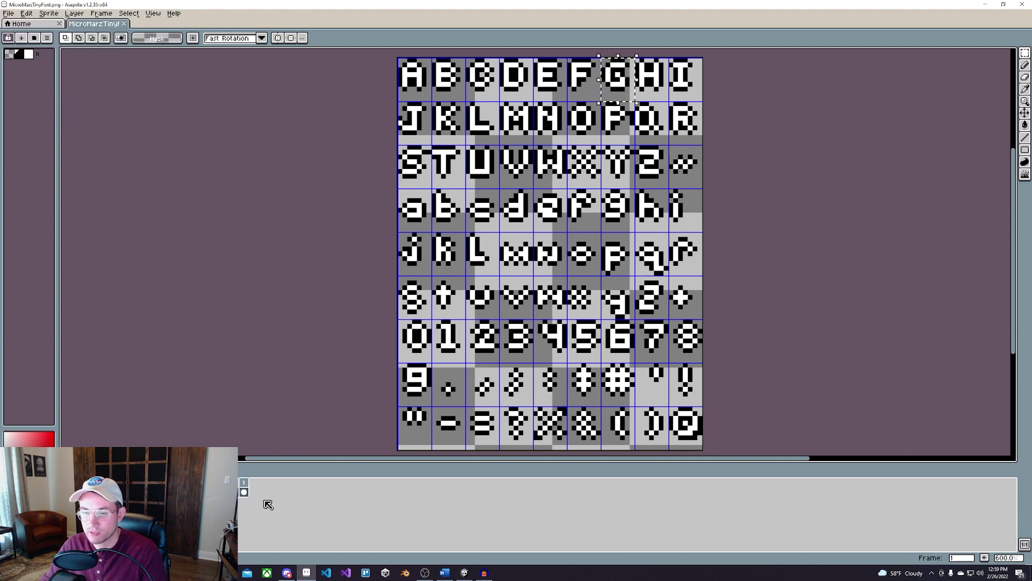
Switch to the yal.cc Pixel font converter showing its 6×11 sample sheet and pangram preview.
mouse_move(247, 572)
left_click(243, 529)
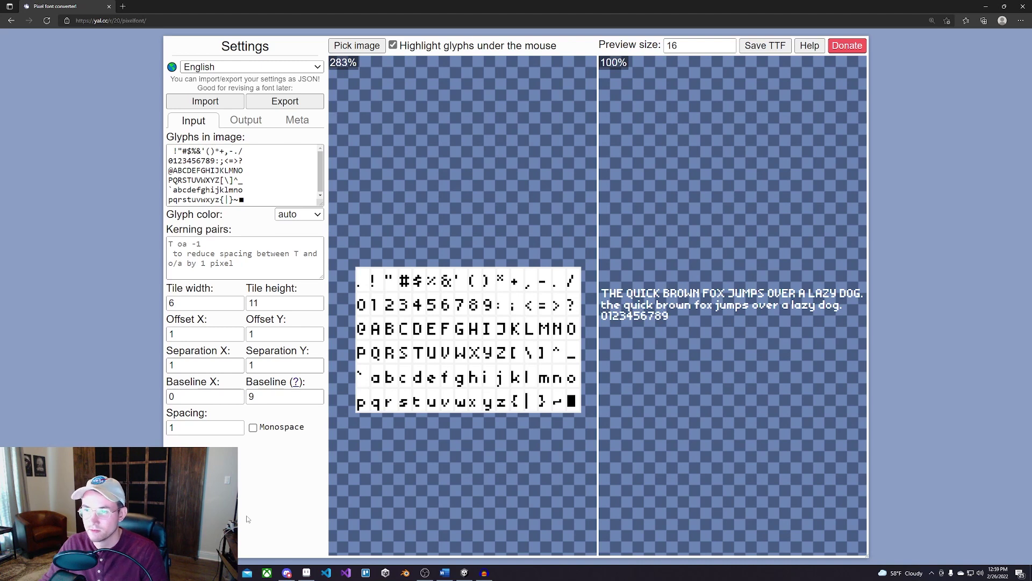
mouse_move(246, 572)
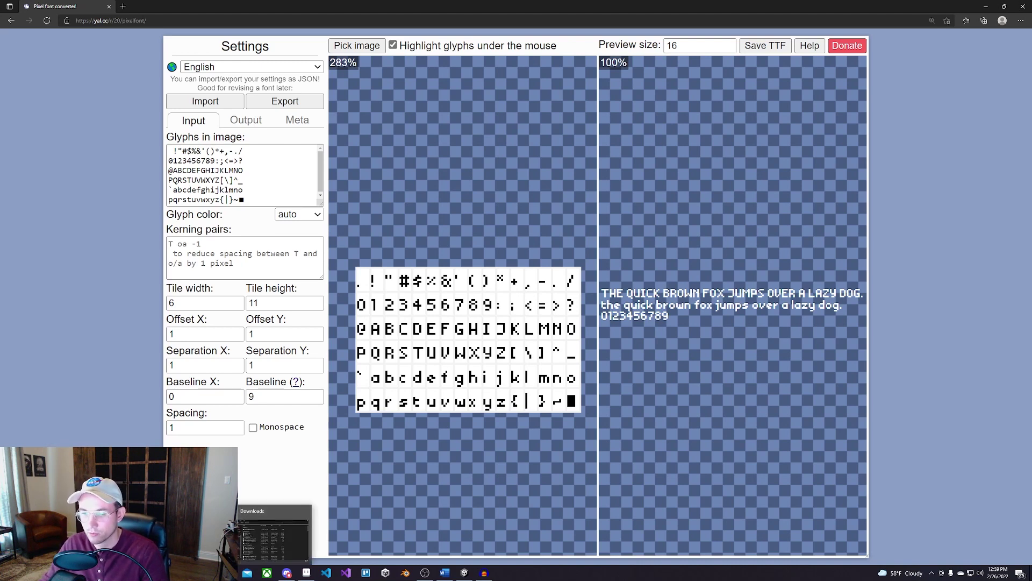
Drag MicroMarzTinyFont.png from the Art folder onto the converter's canvas.
left_click(247, 572)
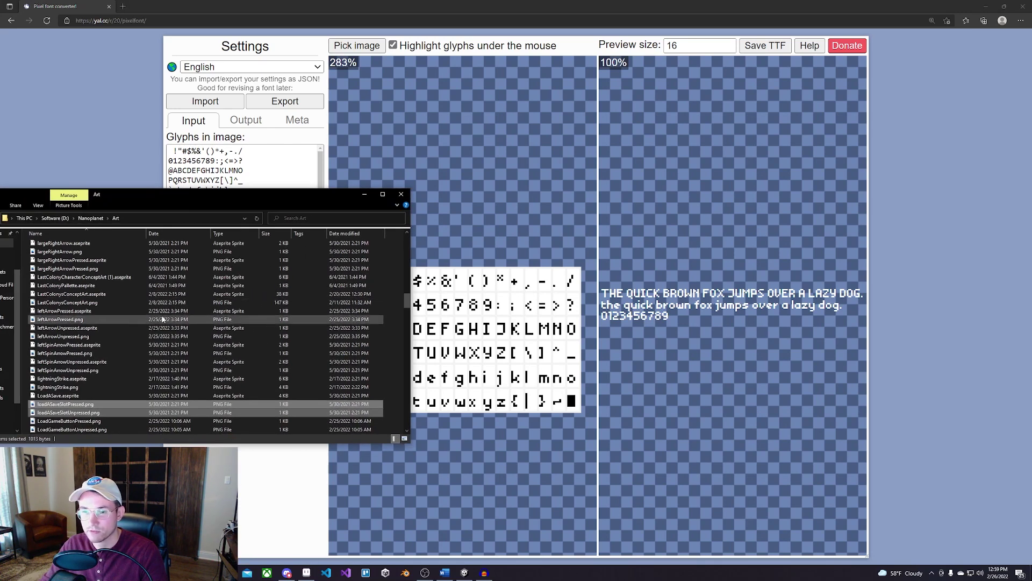
scroll(164, 323, "down", 1)
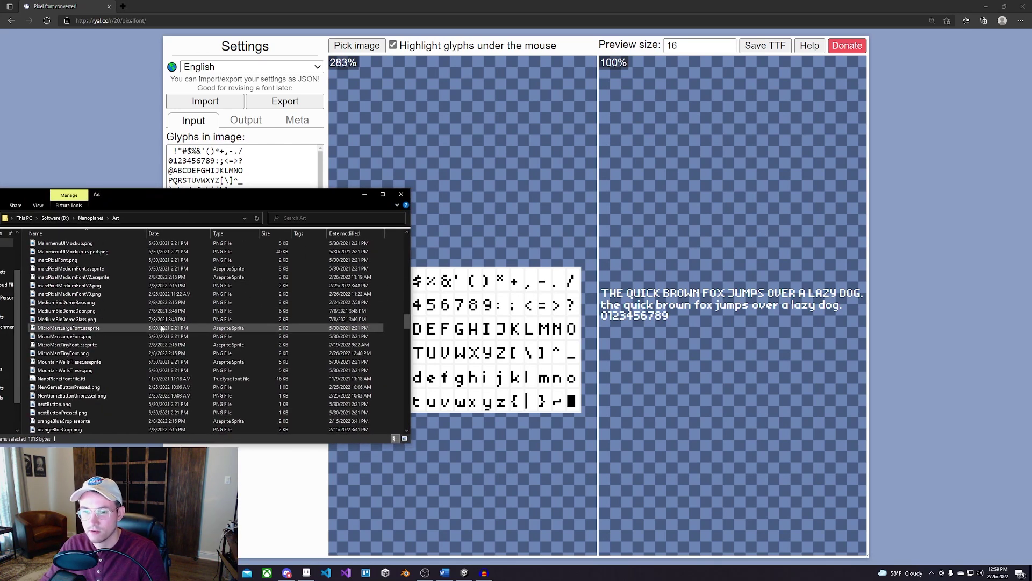
left_click(86, 353)
left_click_drag(86, 353, 468, 333)
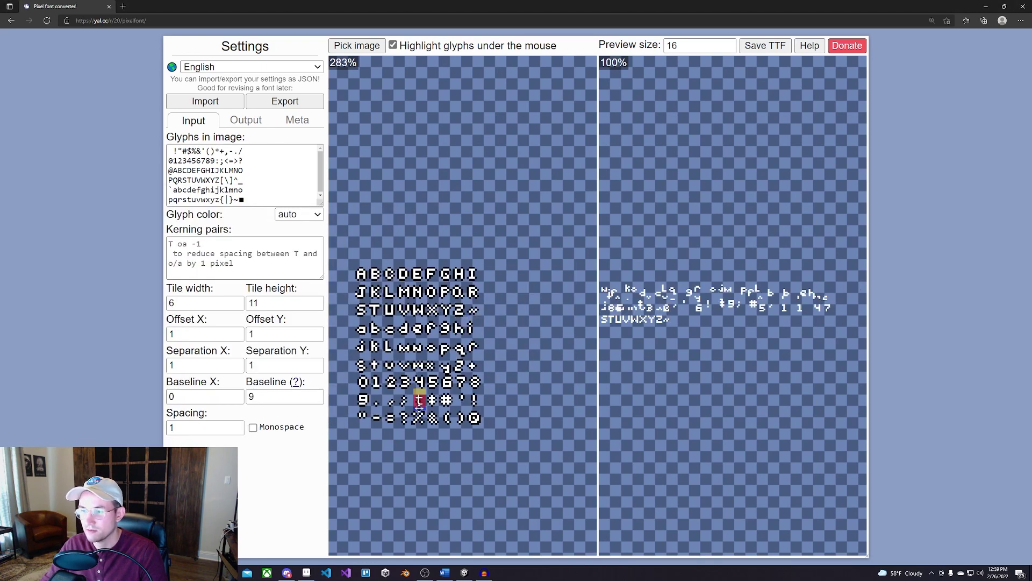
Replace the existing glyph list, starting the capitals with A, checking against the drawn sheet.
scroll(422, 396, "up", 3)
scroll(507, 305, "down", 2)
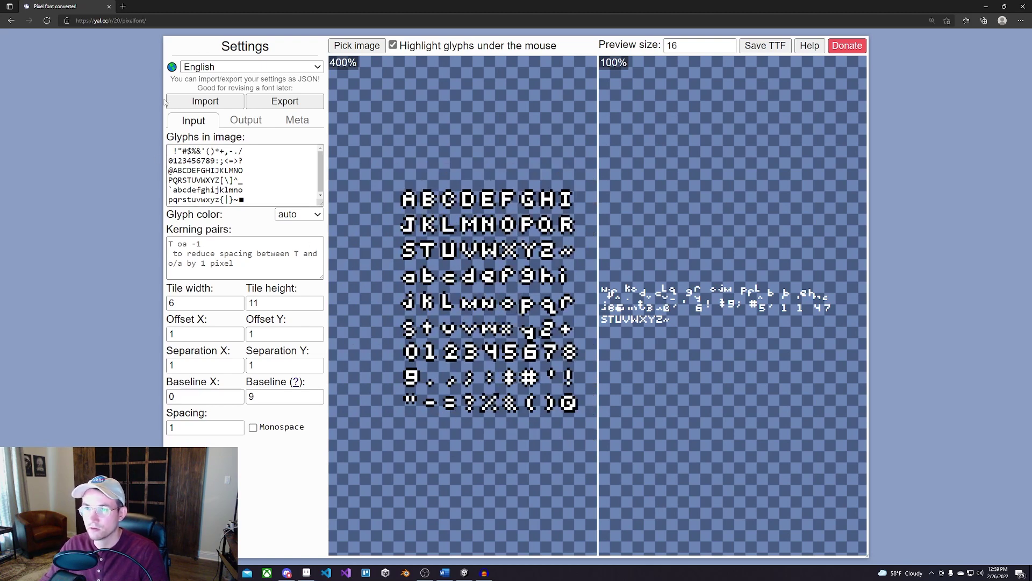
left_click_drag(262, 199, 167, 141)
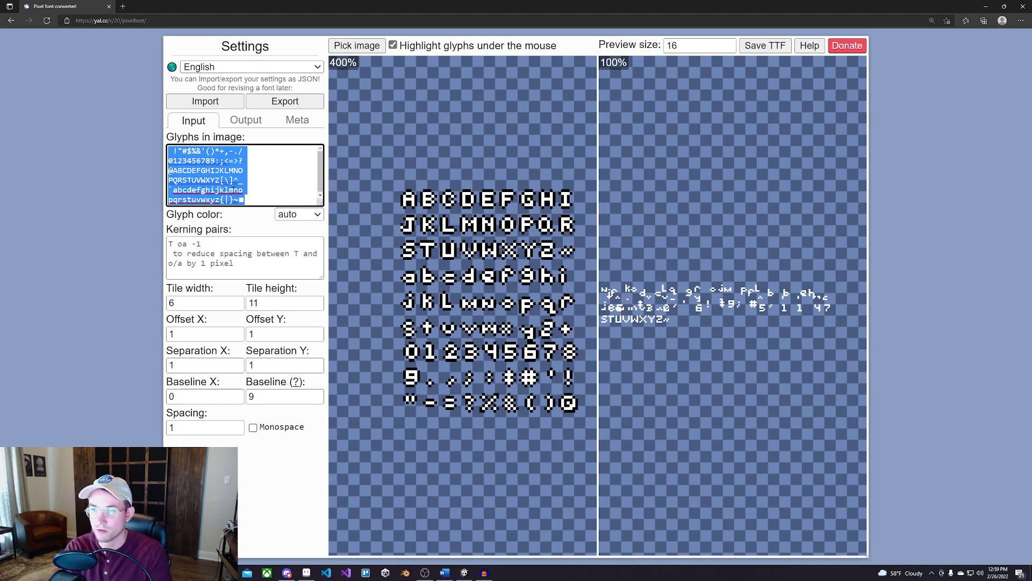
type("ABCDEFGHI")
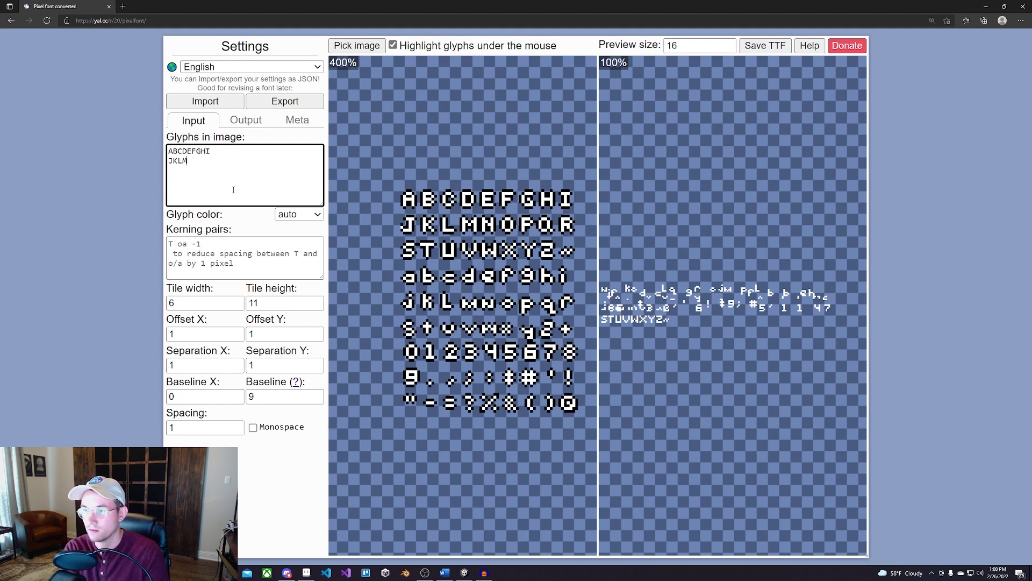
scroll(398, 216, "up", 2)
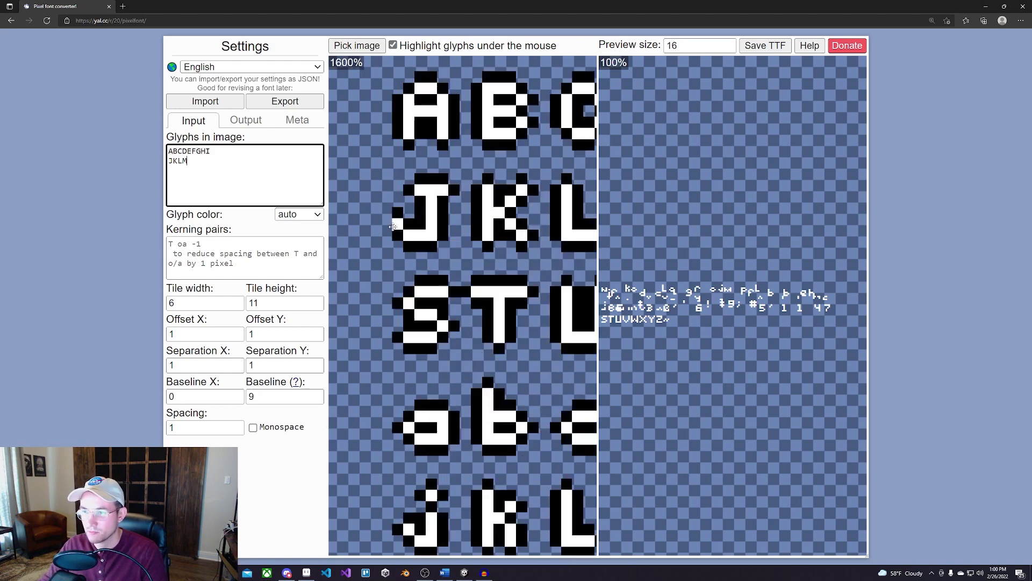
left_click(307, 572)
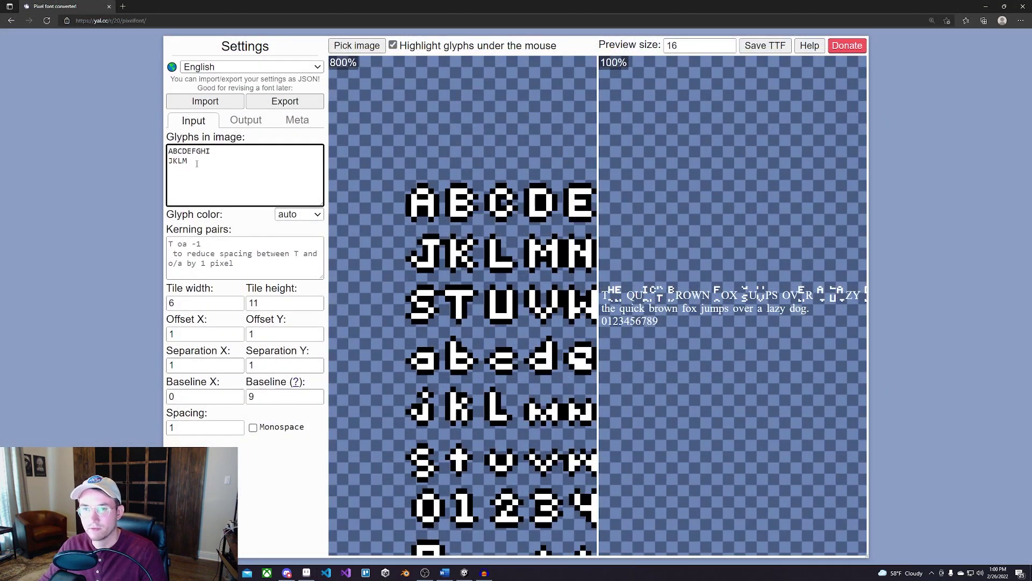
scroll(361, 265, "down", 1)
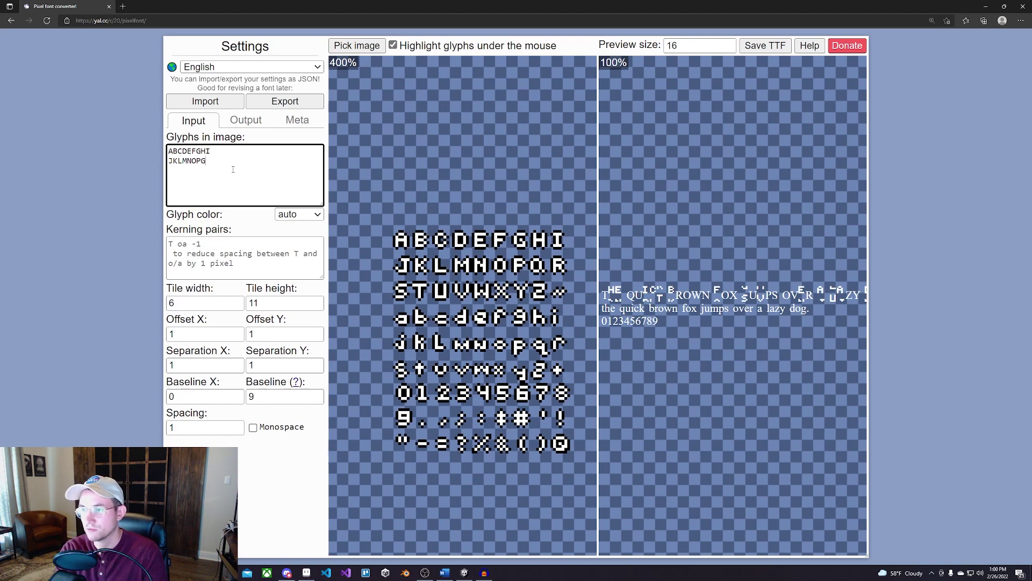
Enter rows STUVWXYZ~, abcdefghi, jklmnopqr, stuvwxyz+, 012345678 and 9.,;:$#'! "-=?%&()@.
type("STUVWXYZ~")
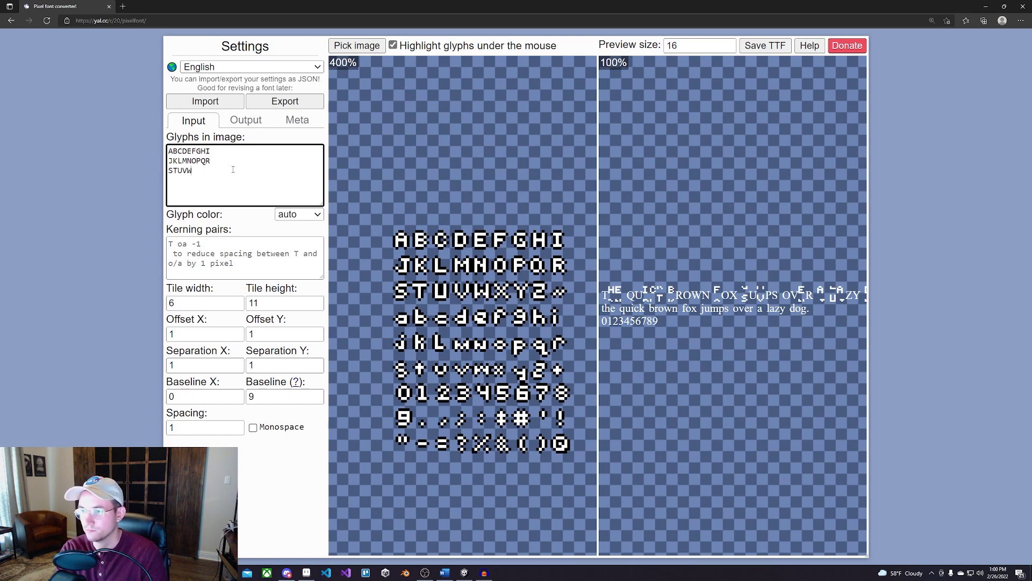
key("Return")
type("abcdefghi")
key("Return")
type("jklmnopqr")
key("Return")
type("stuvwxyz+")
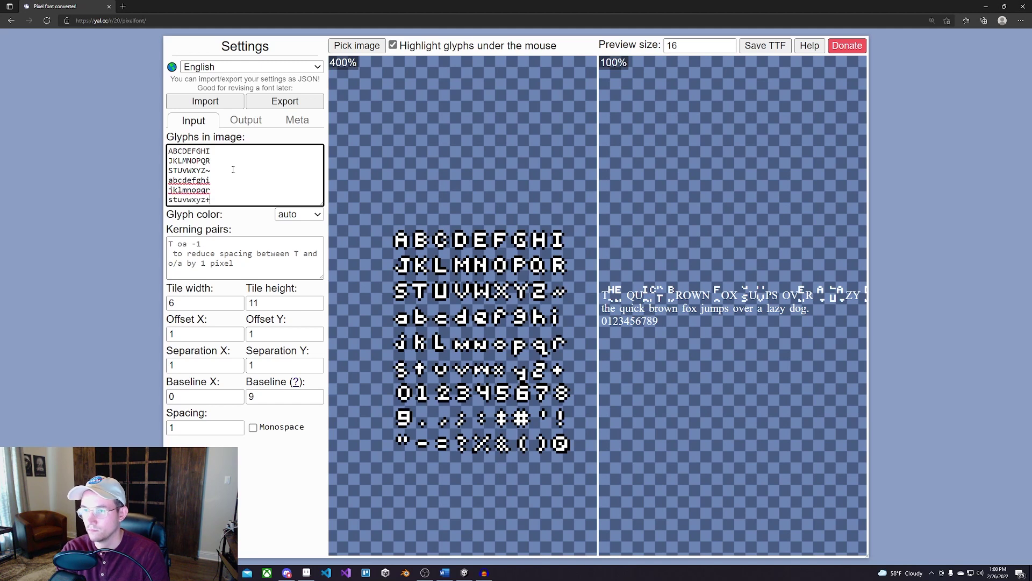
key("Return")
type("012345678")
key("Return")
type("9.,;:")
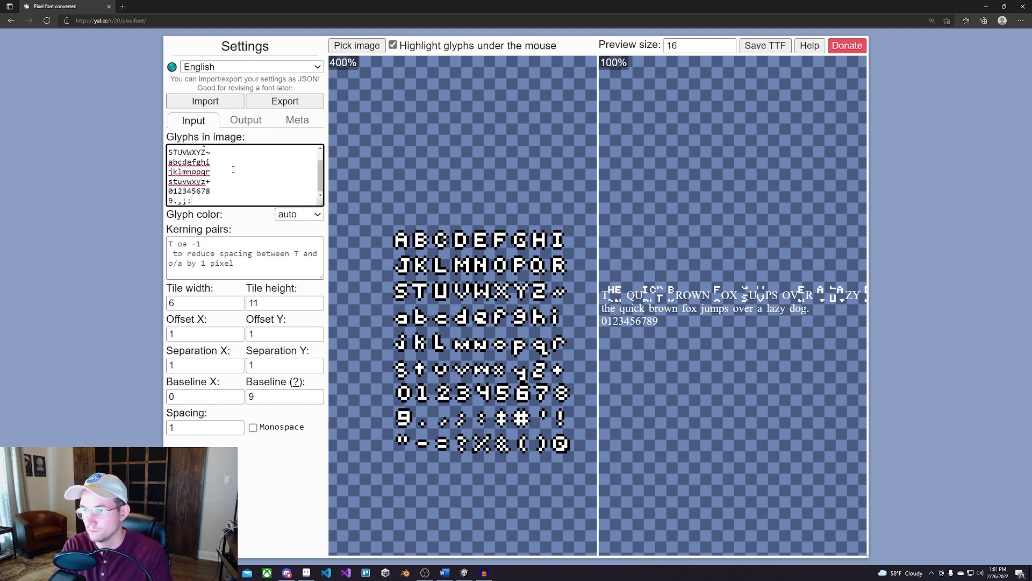
type("$#'!")
type(" \"-=?%&()@")
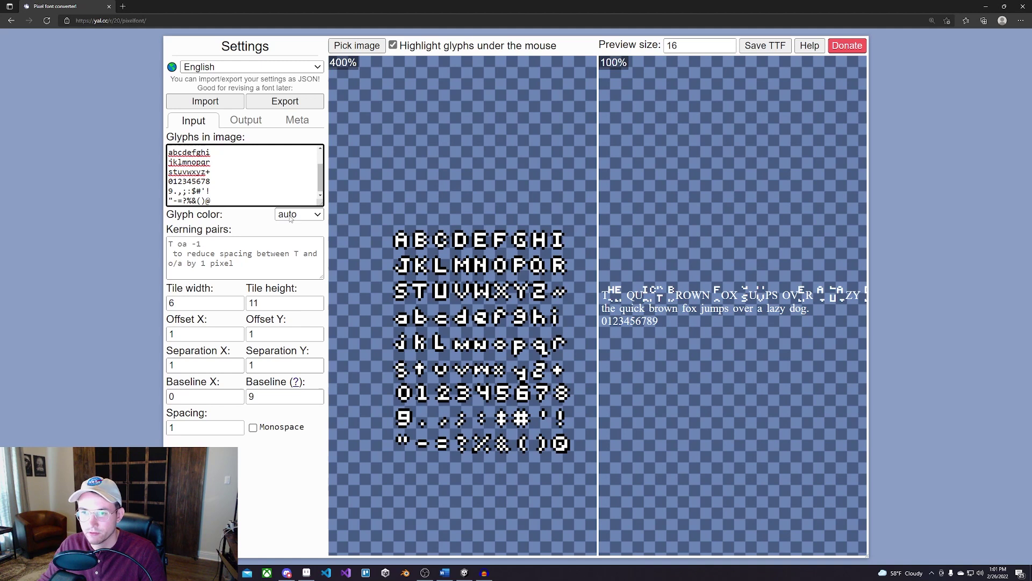
Set the Glyph color mode to opaque instead of auto.
left_click(289, 216)
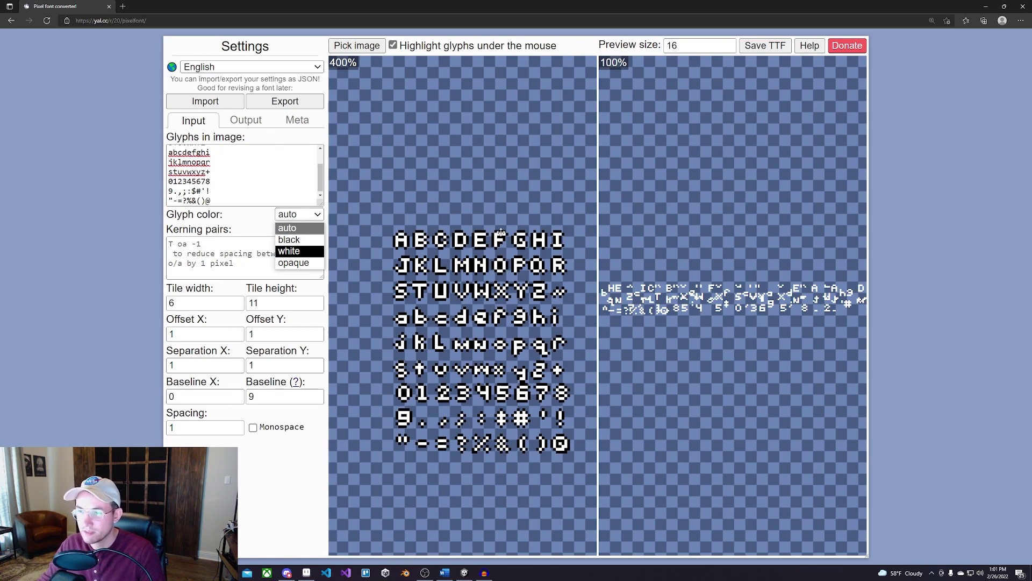
scroll(398, 236, "up", 1)
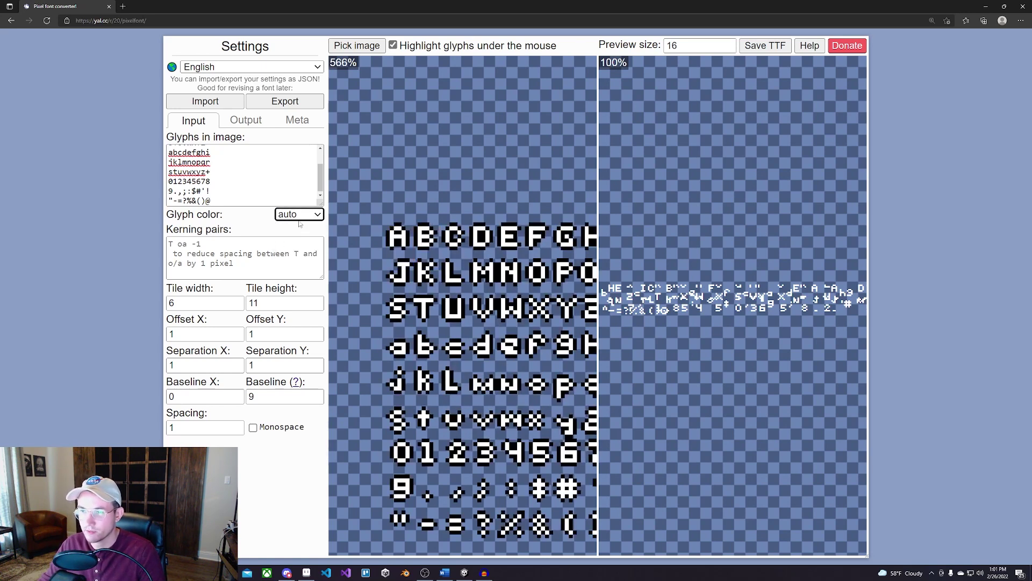
left_click(302, 215)
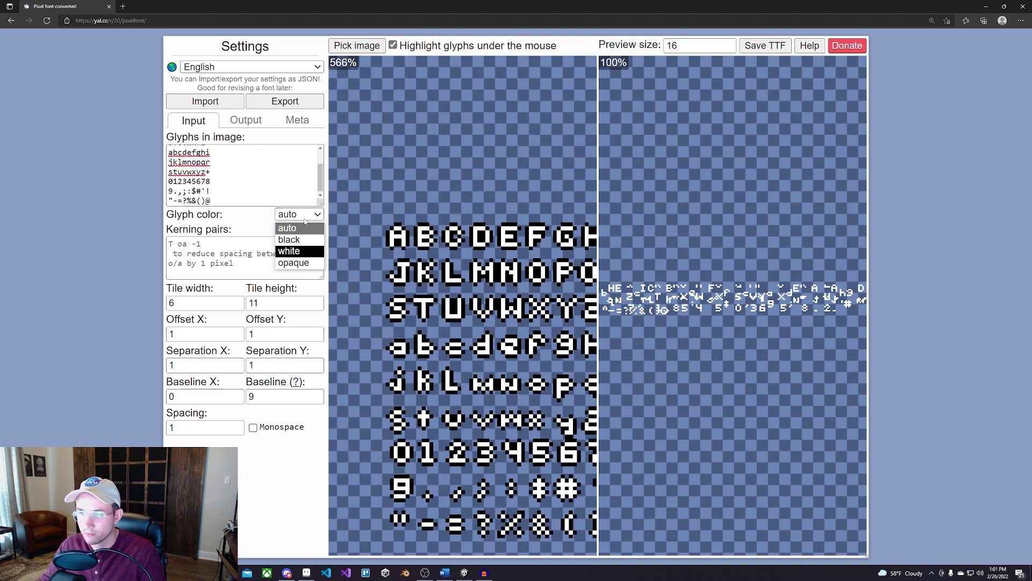
left_click(318, 263)
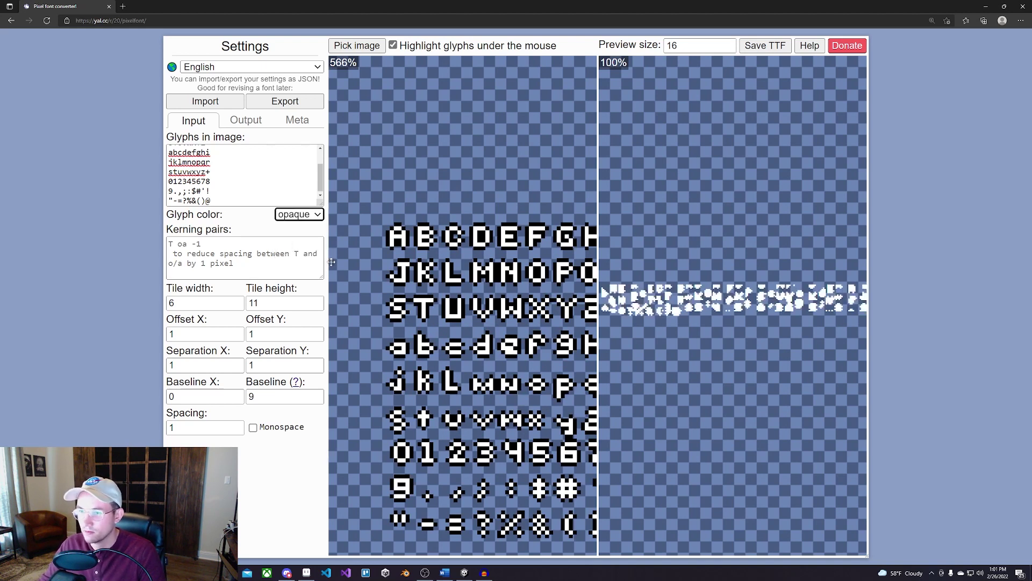
left_click(213, 302)
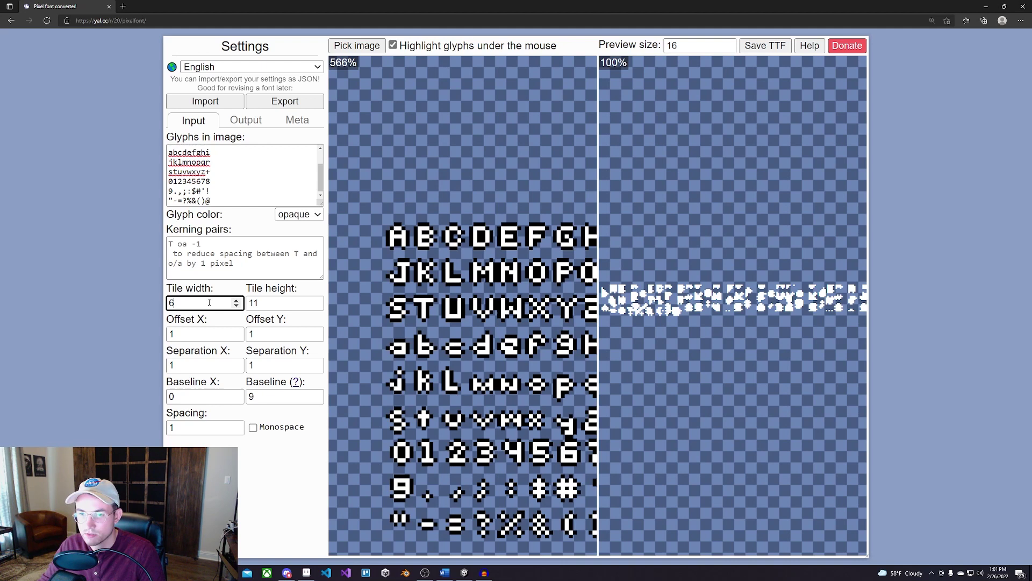
Change Tile height from 11 to 10 and select the Tile width value 6 for replacement.
left_click(266, 304)
double_click(266, 303)
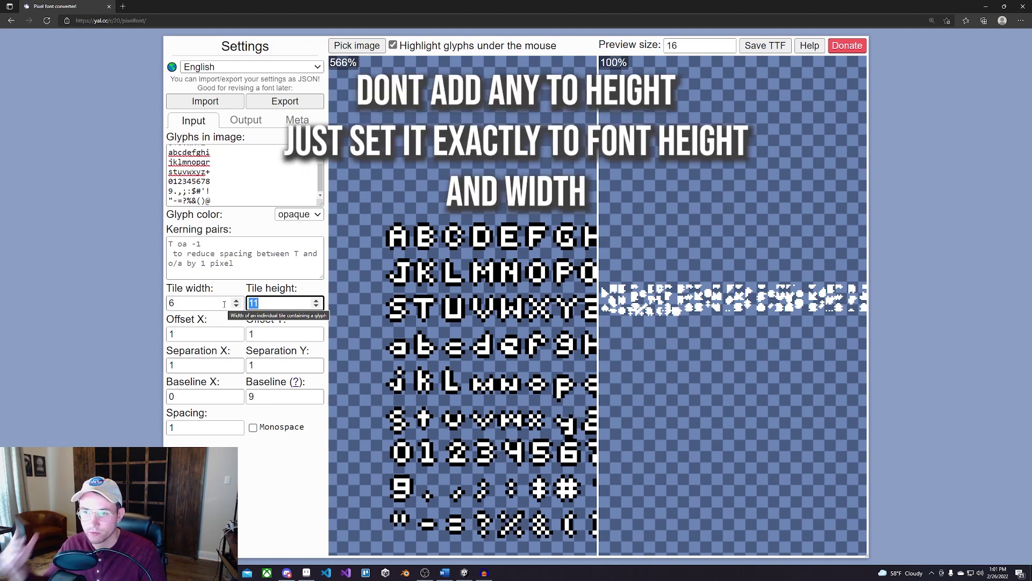
scroll(409, 254, "up", 1)
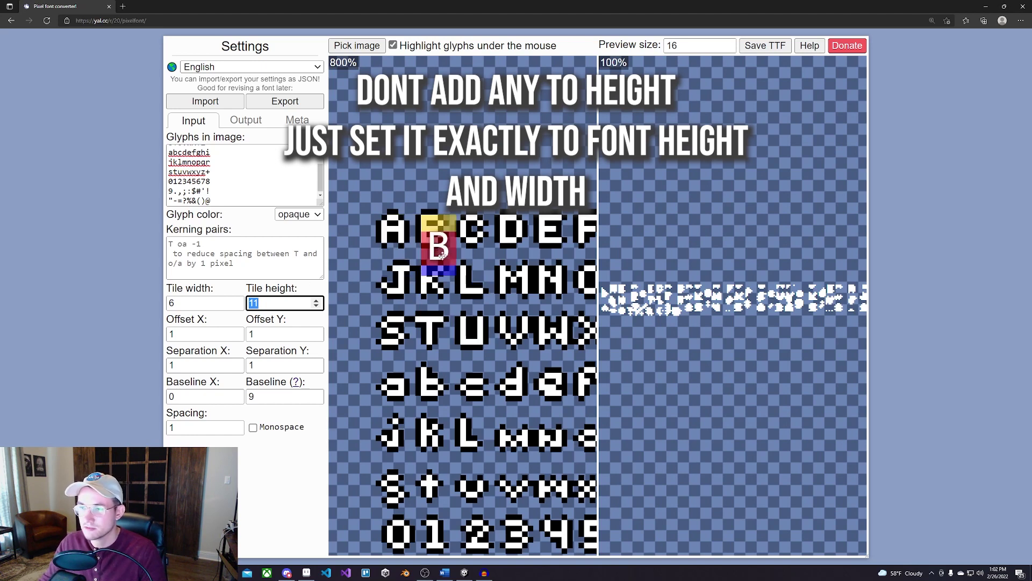
middle_click_drag(437, 242, 499, 358)
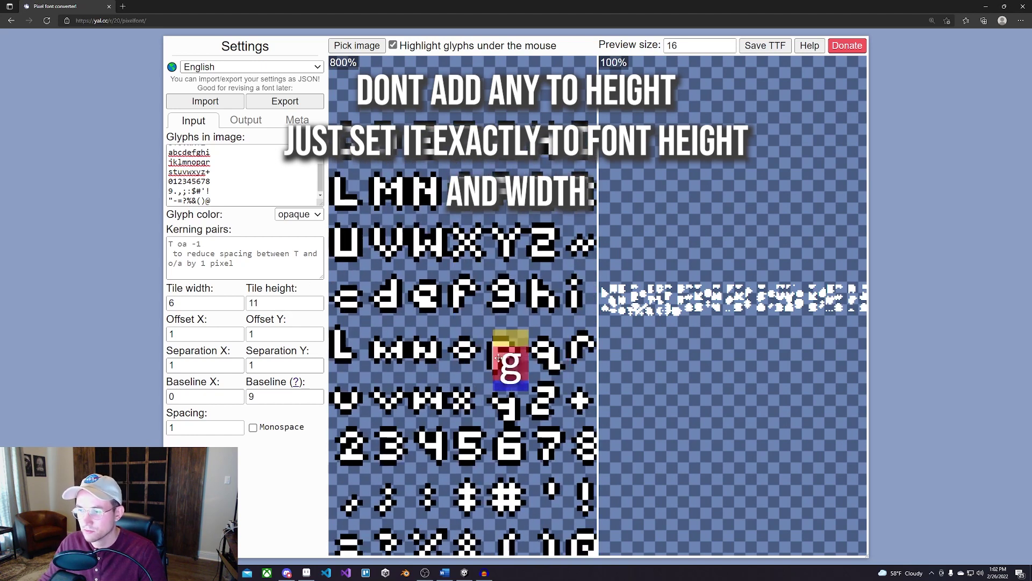
left_click_drag(253, 302, 211, 294)
type("1")
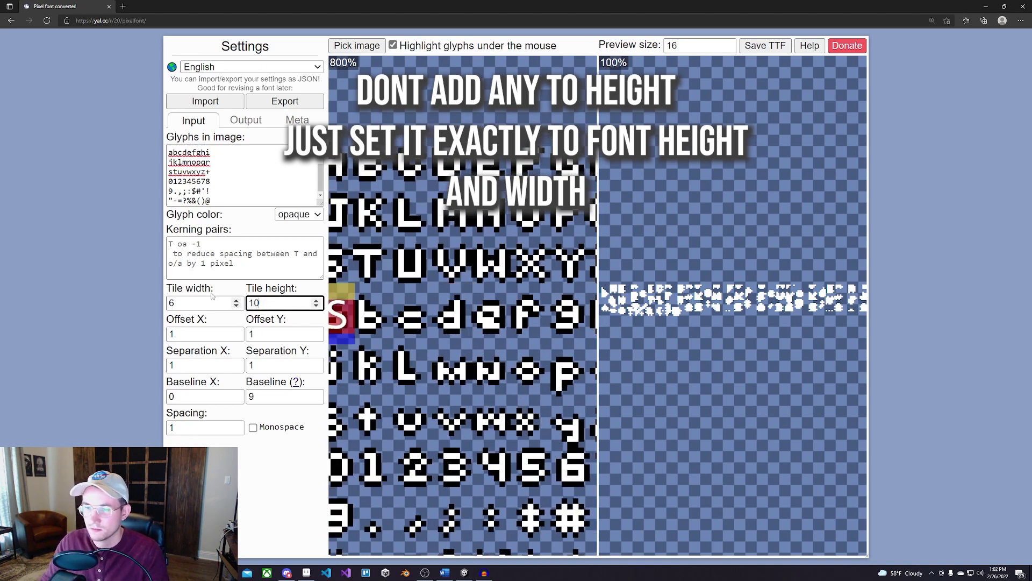
middle_click_drag(369, 223, 487, 218)
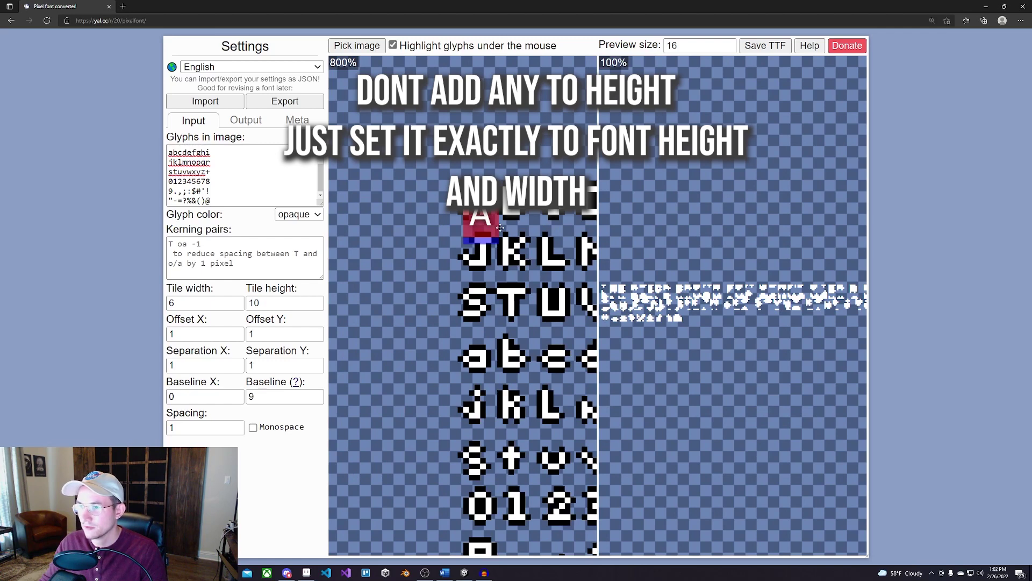
scroll(500, 228, "down", 3)
scroll(468, 281, "up", 4)
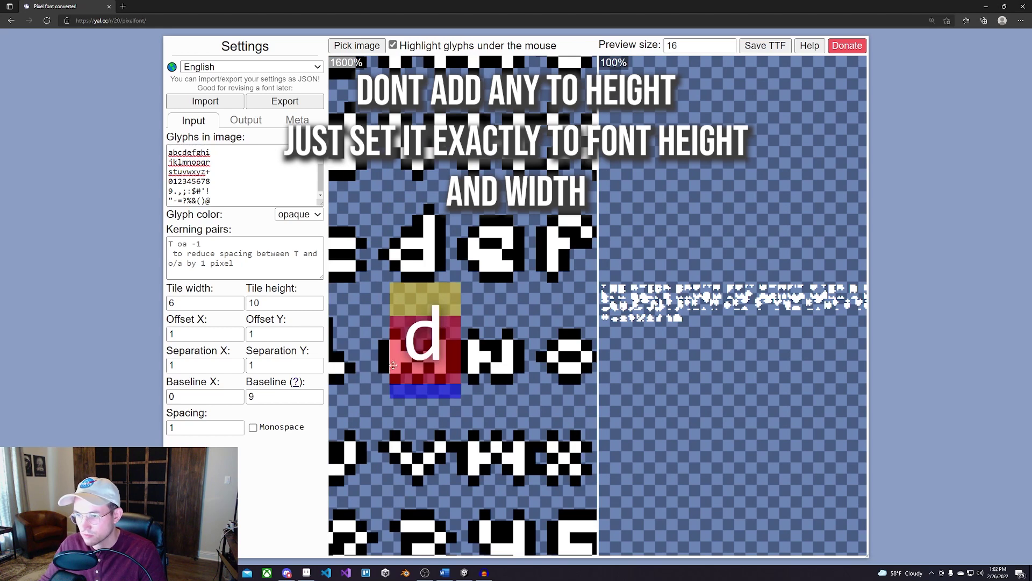
double_click(199, 303)
left_click_drag(200, 303, 134, 298)
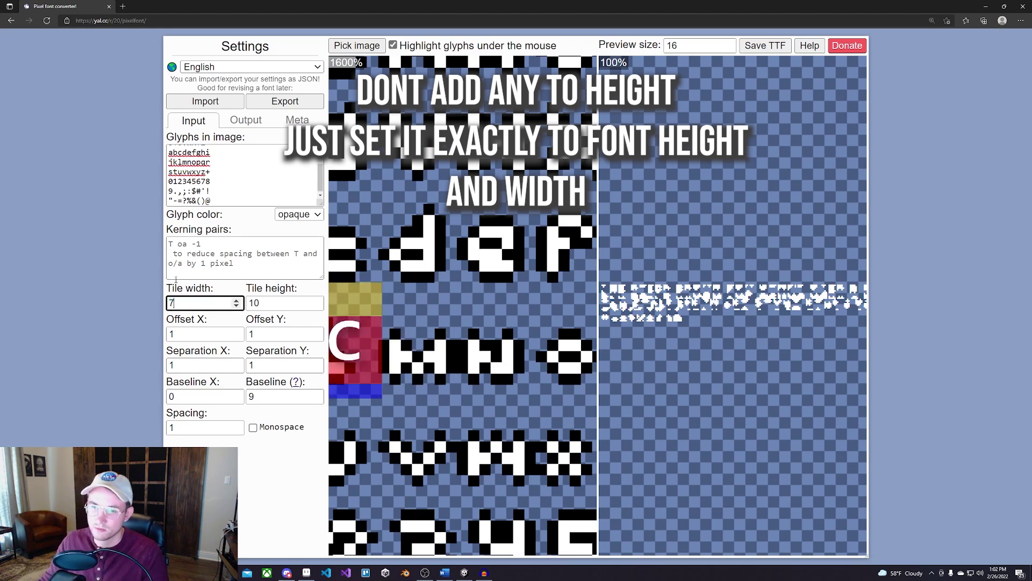
Set Tile width to 7 and zero the X/Y offsets and vertical separation.
type("7")
left_click(196, 331)
left_click_drag(193, 334, 158, 335)
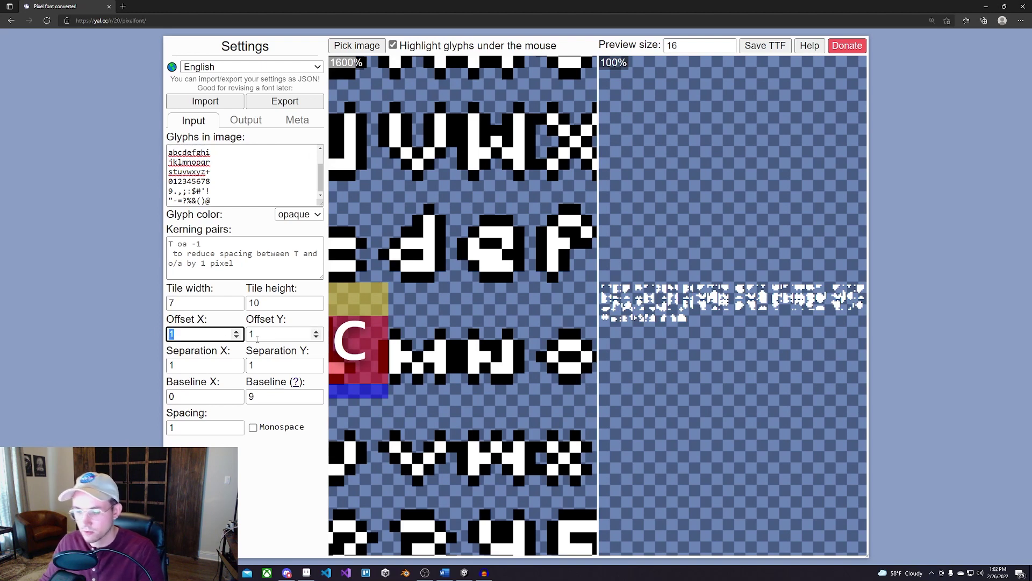
type("0")
double_click(285, 330)
type("0")
double_click(271, 365)
type("0")
double_click(200, 365)
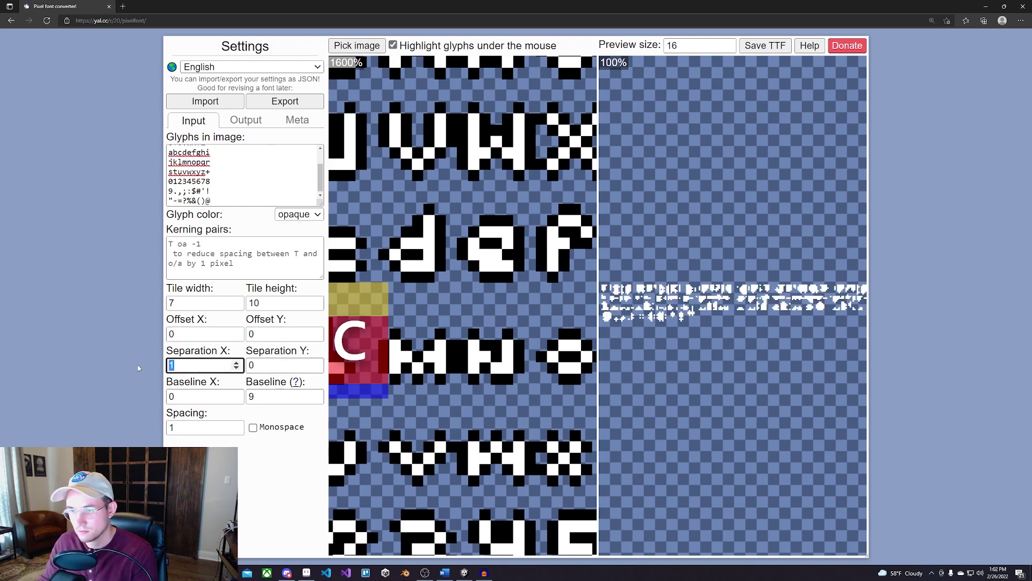
Change the baseline value from 9 to 7.
left_click(272, 395)
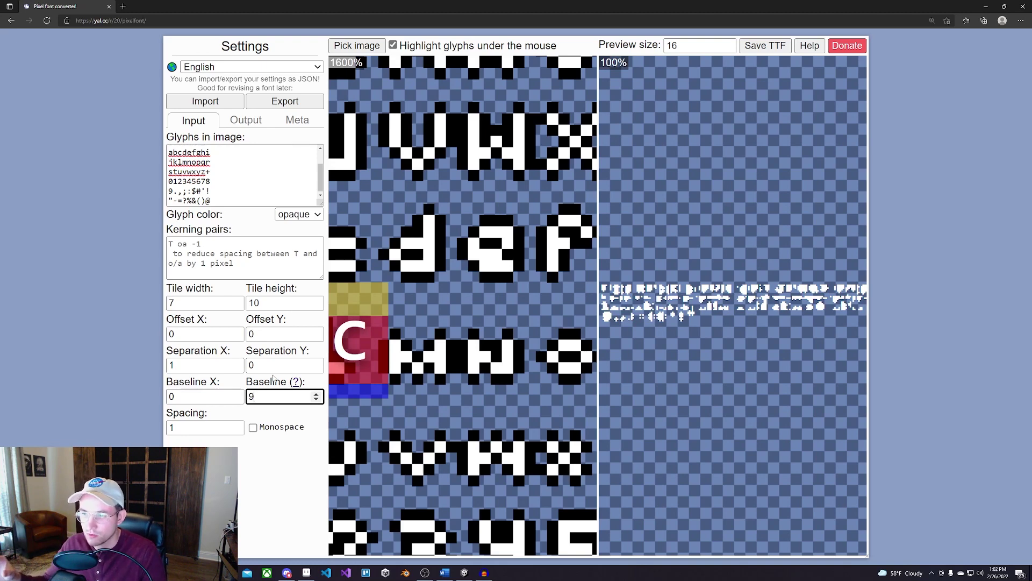
scroll(468, 276, "down", 1)
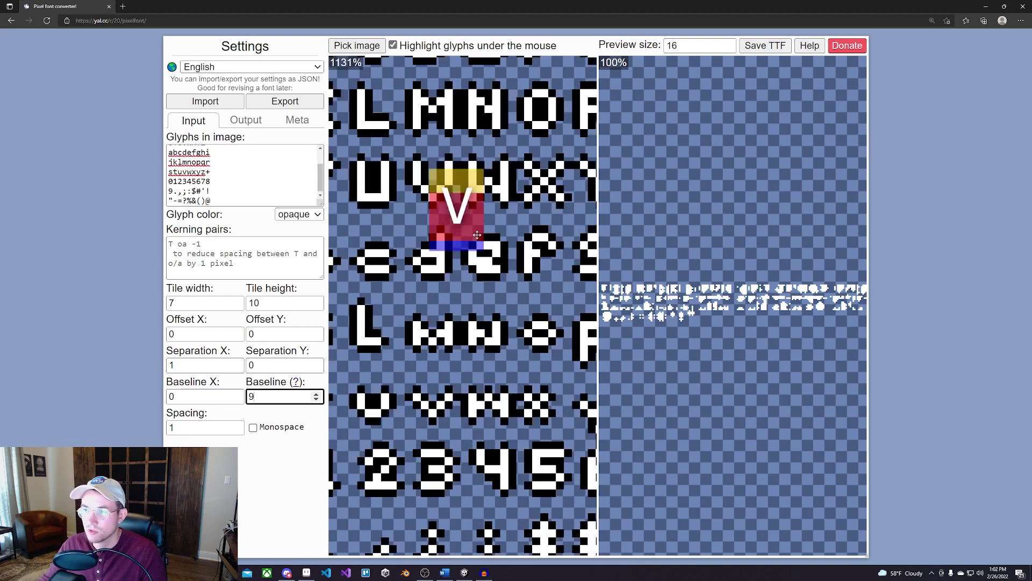
left_click_drag(461, 210, 451, 293)
scroll(420, 404, "down", 1)
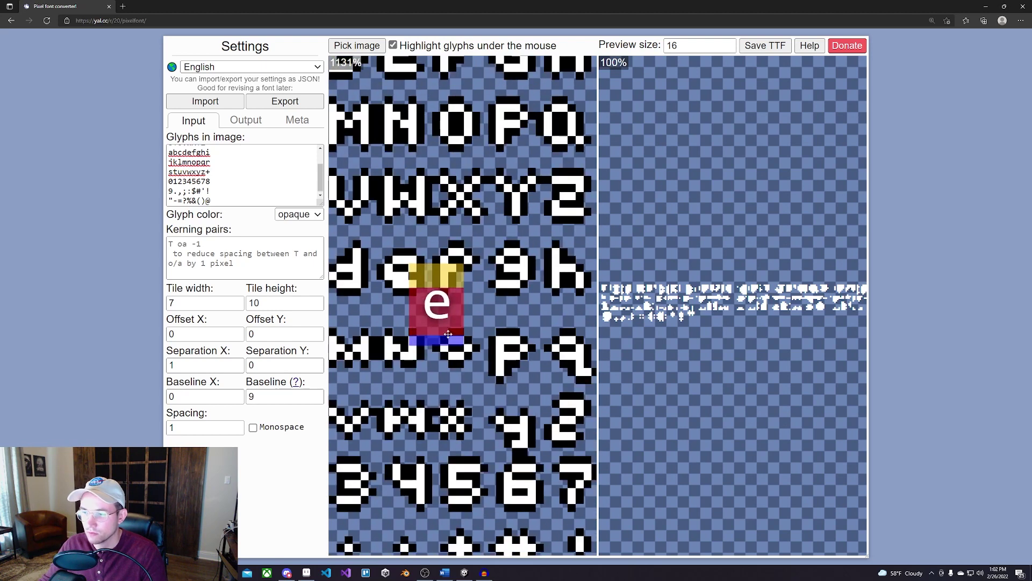
scroll(490, 371, "up", 2)
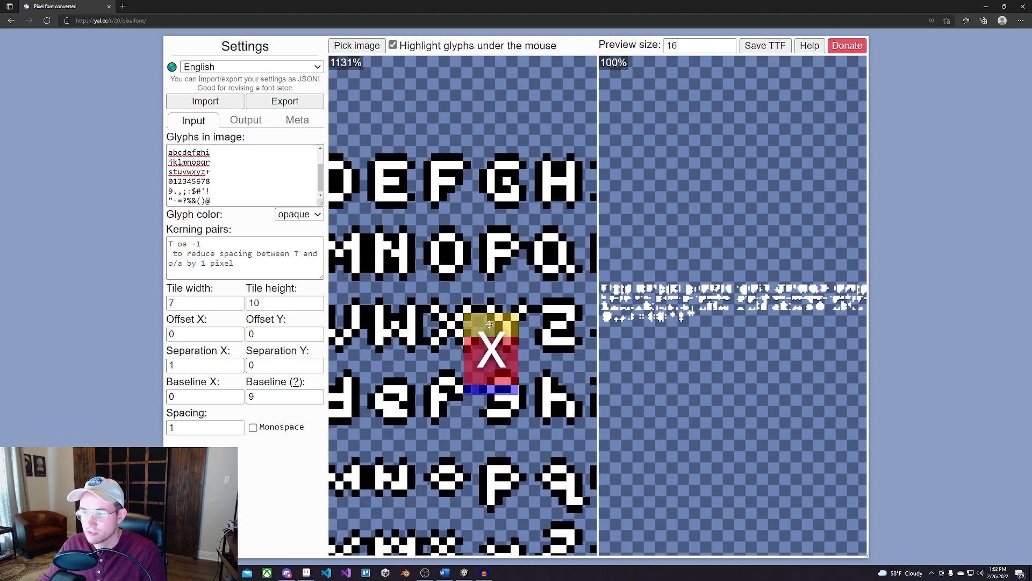
double_click(258, 396)
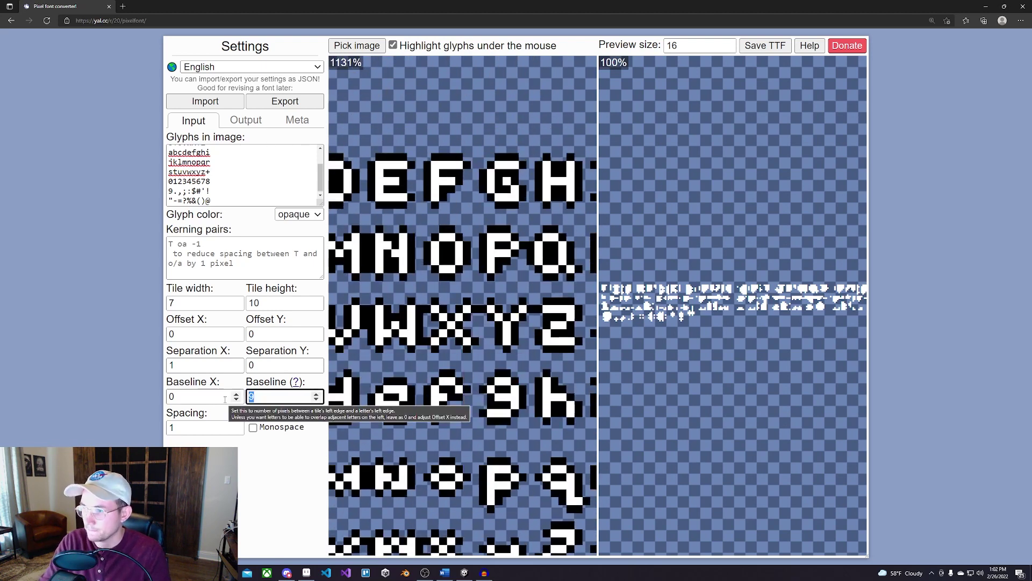
type("7")
left_click(210, 398)
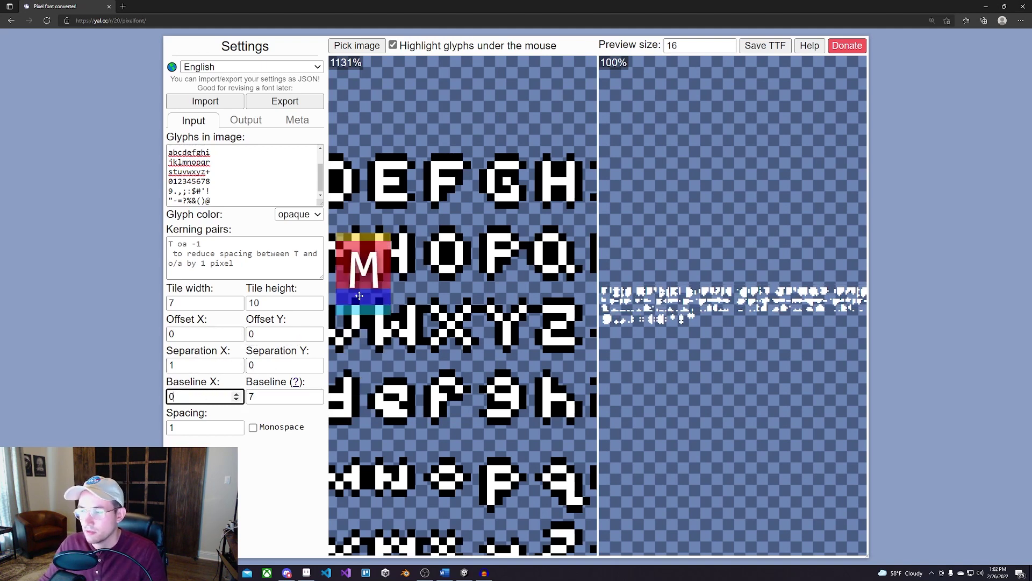
Set Separation X to 0 and bring the preview text into view.
left_click(667, 303)
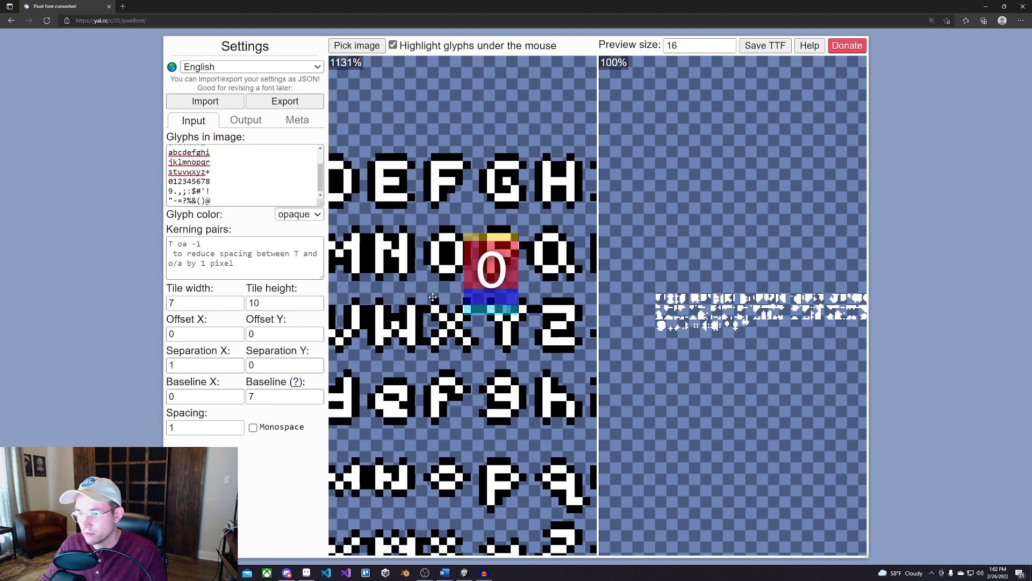
left_click_drag(231, 350, 155, 360)
key("Tab")
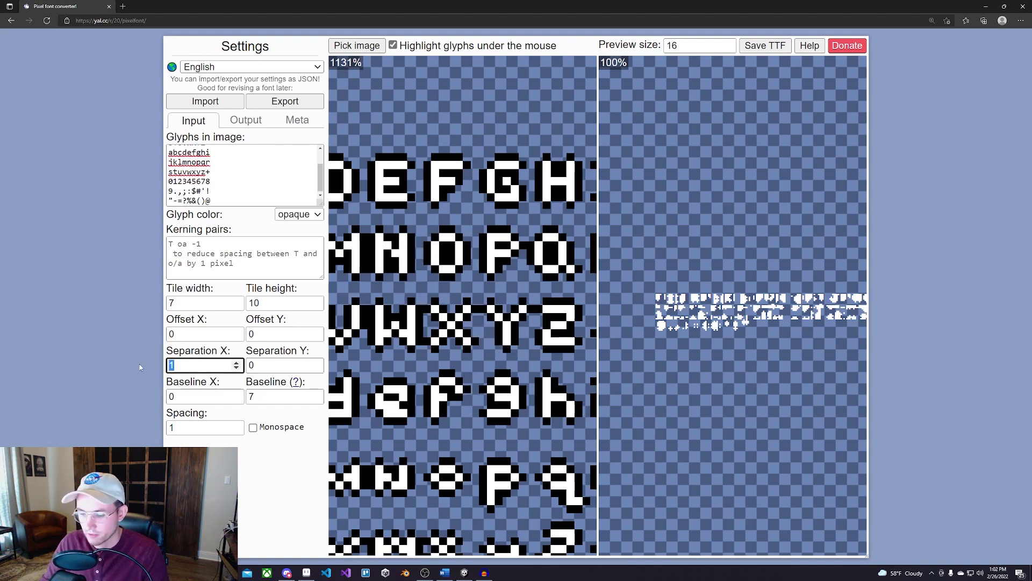
left_click(184, 393)
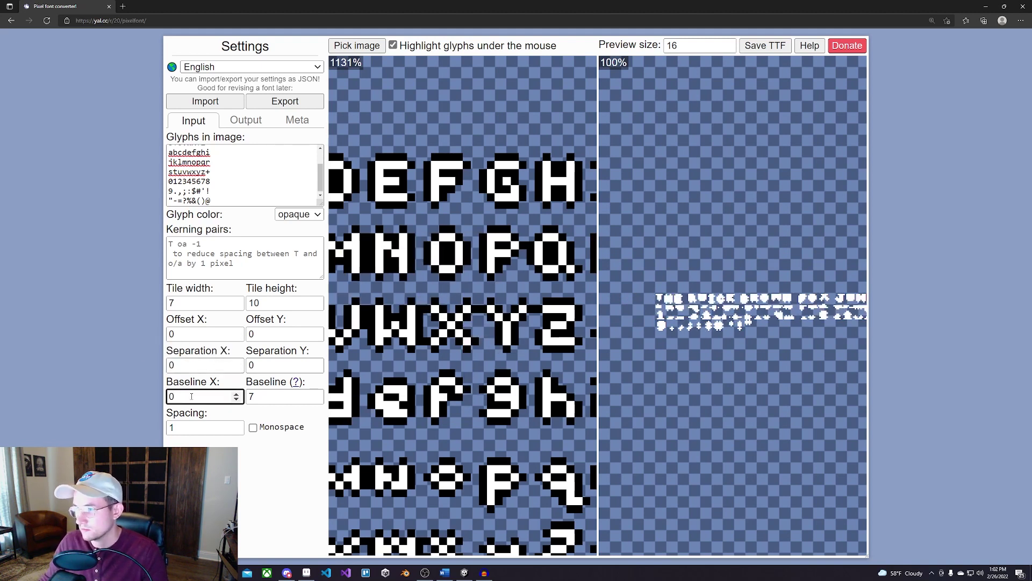
scroll(667, 279, "up", 2)
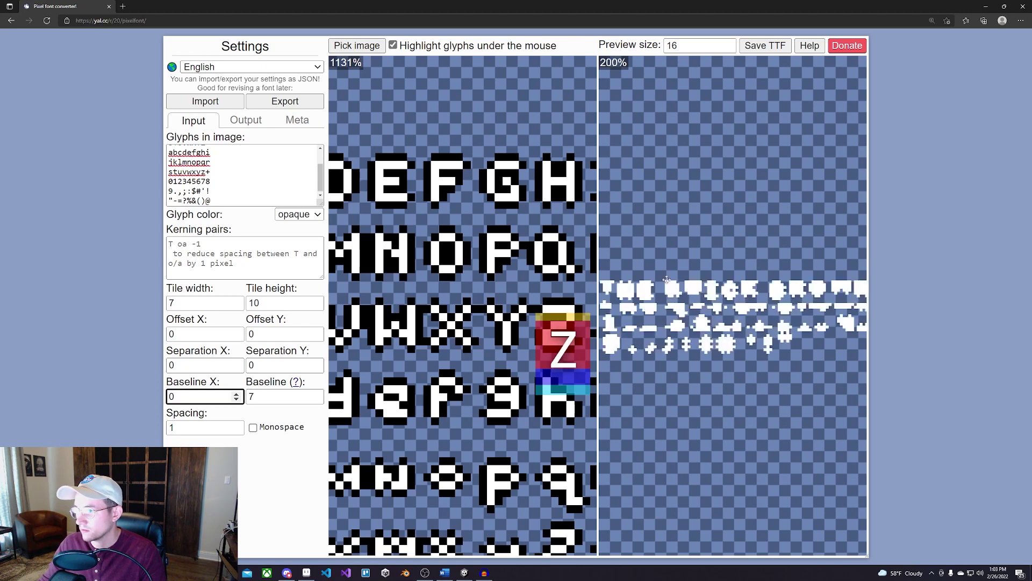
scroll(666, 279, "down", 2)
mouse_move(740, 309)
left_mouse_down()
mouse_move(709, 310)
mouse_move(741, 321)
left_mouse_up()
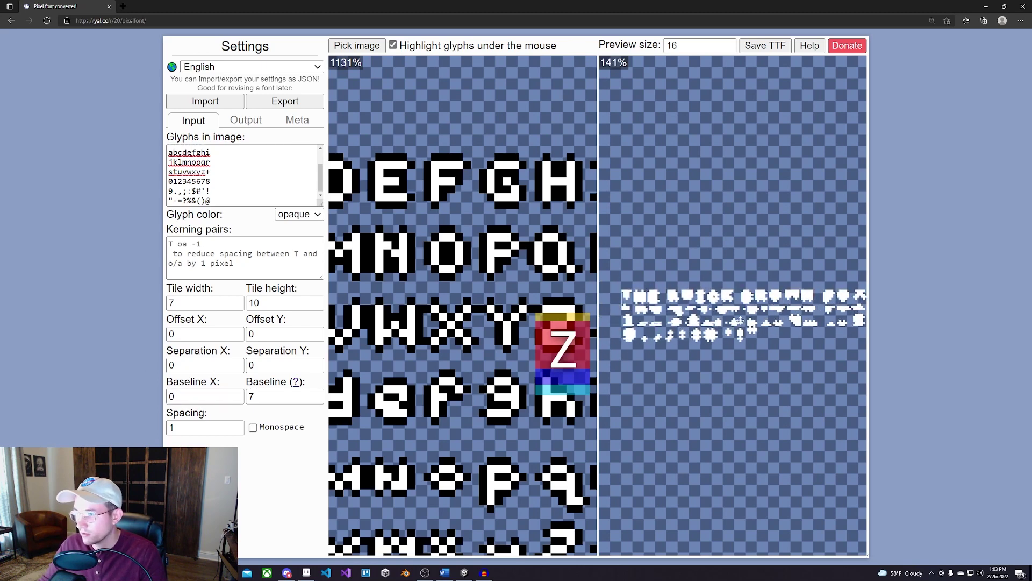
scroll(740, 321, "up", 3)
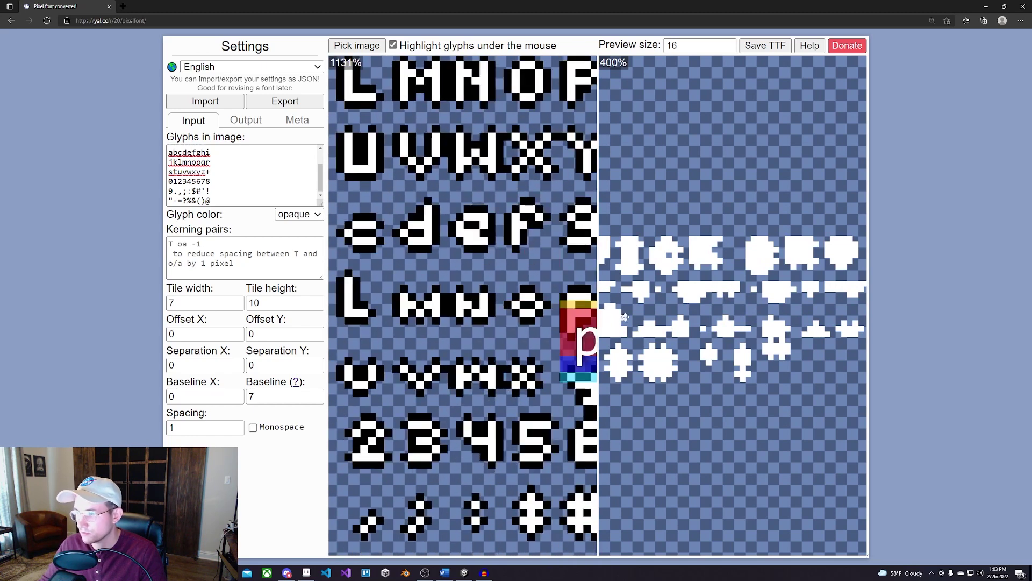
Set Tile height to 9 and pan across the preview sample text.
double_click(271, 305)
type("9")
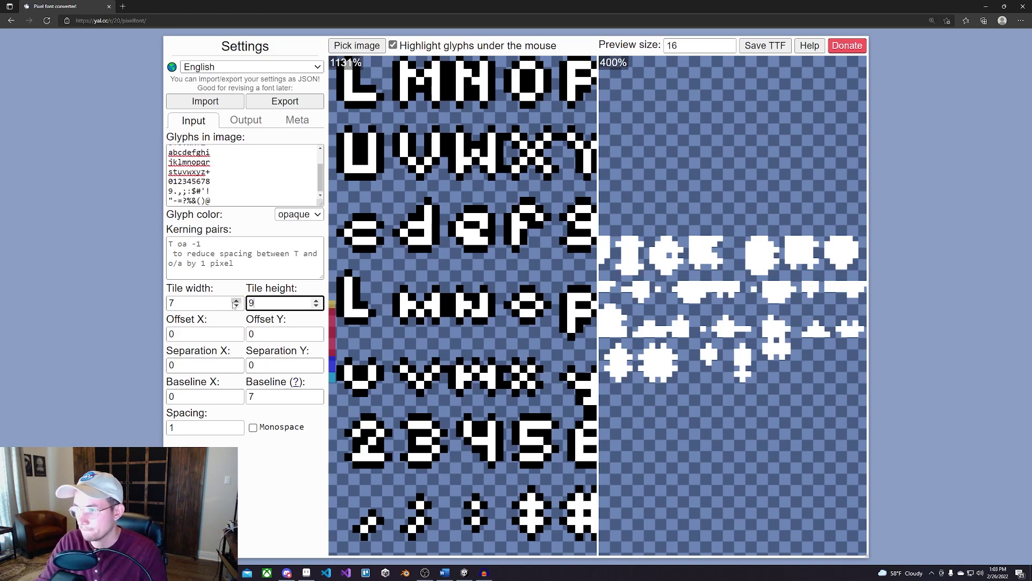
left_click(285, 334)
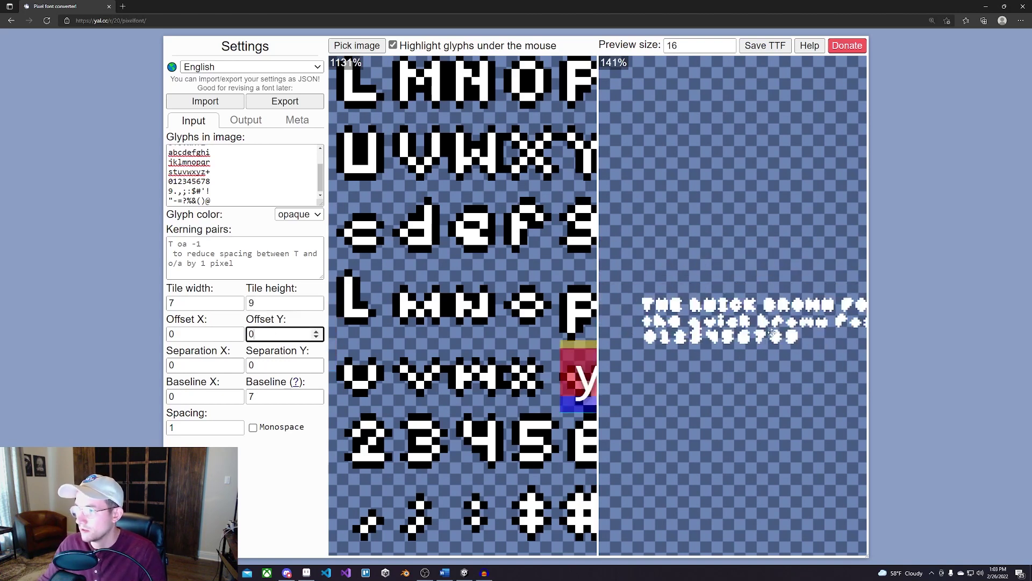
left_click_drag(773, 333, 693, 323)
left_click_drag(803, 317, 743, 313)
scroll(768, 313, "up", 1)
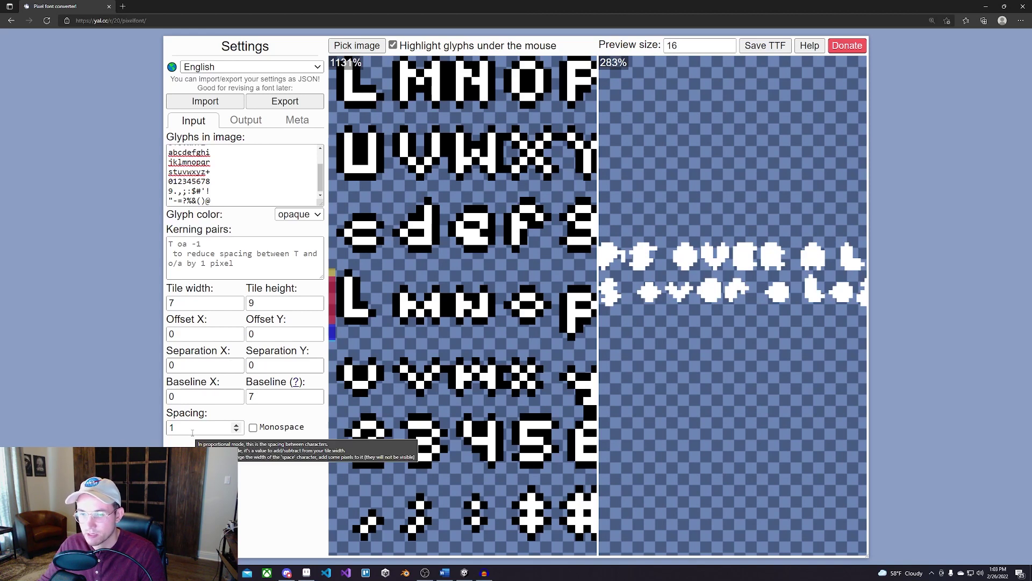
Try Monospace spacing, then revert to proportional spacing.
left_click(253, 428)
scroll(747, 324, "down", 3)
scroll(747, 323, "down", 2)
scroll(748, 324, "up", 2)
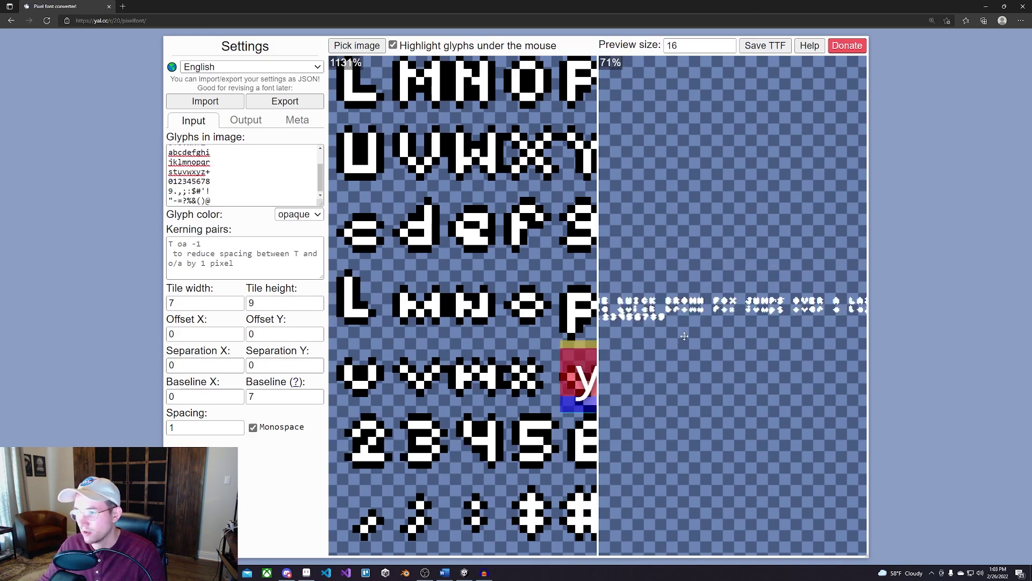
scroll(747, 323, "down", 2)
left_click(252, 429)
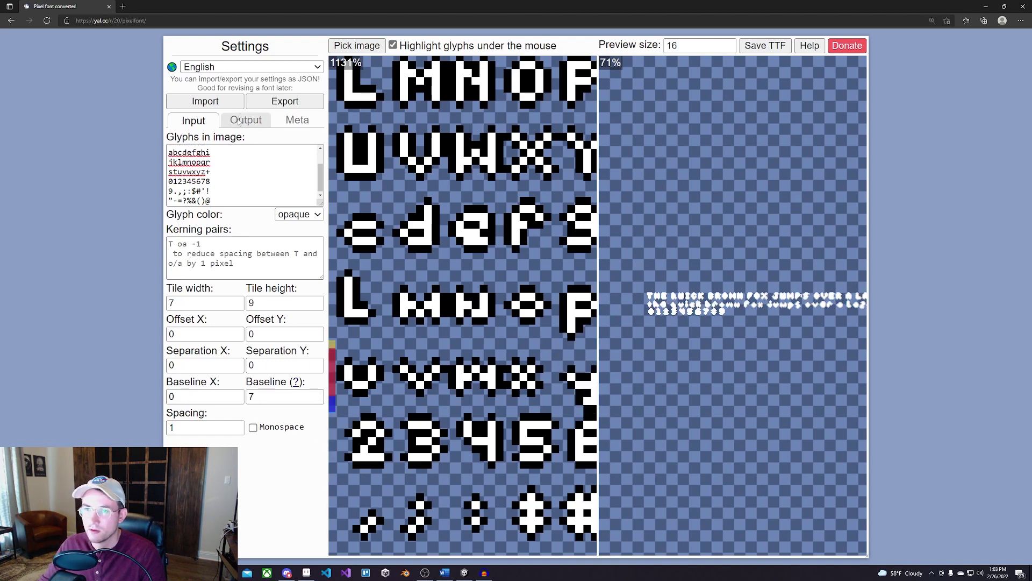
Name the font NanoplanetTinyFont in Meta, save it as TTF, and return to Unity.
left_click(296, 121)
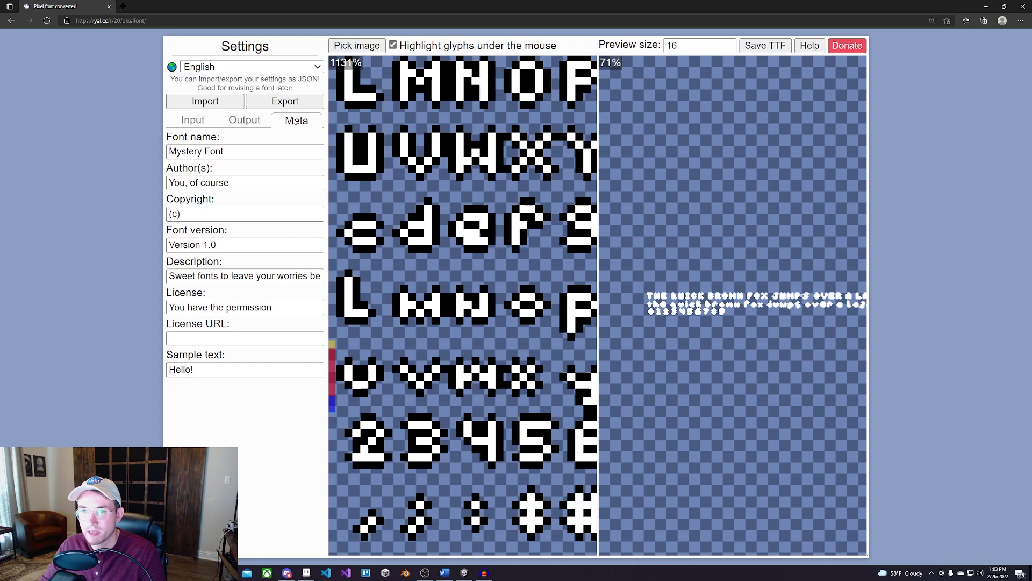
left_click_drag(239, 151, 90, 151)
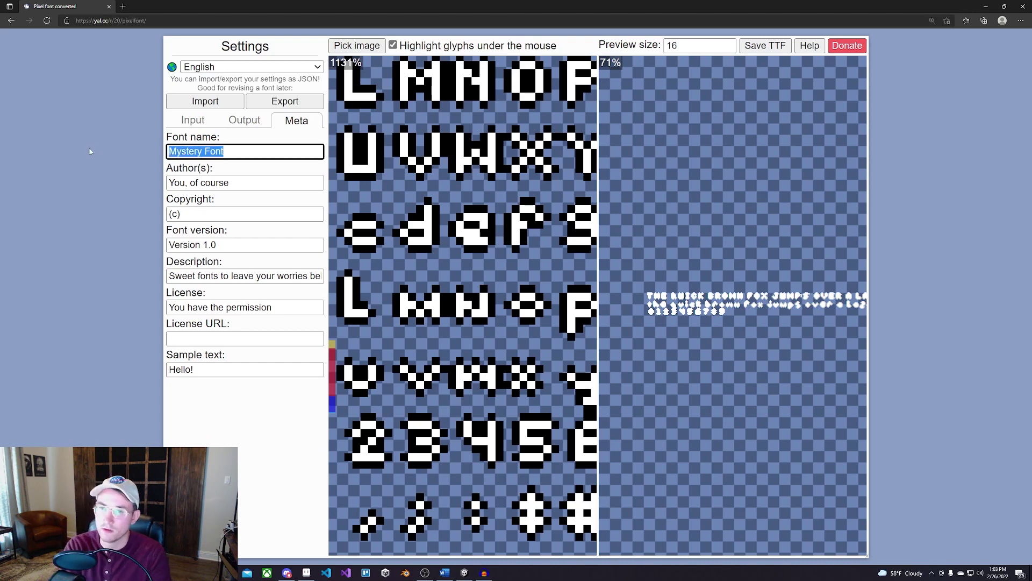
type("Nanoplane")
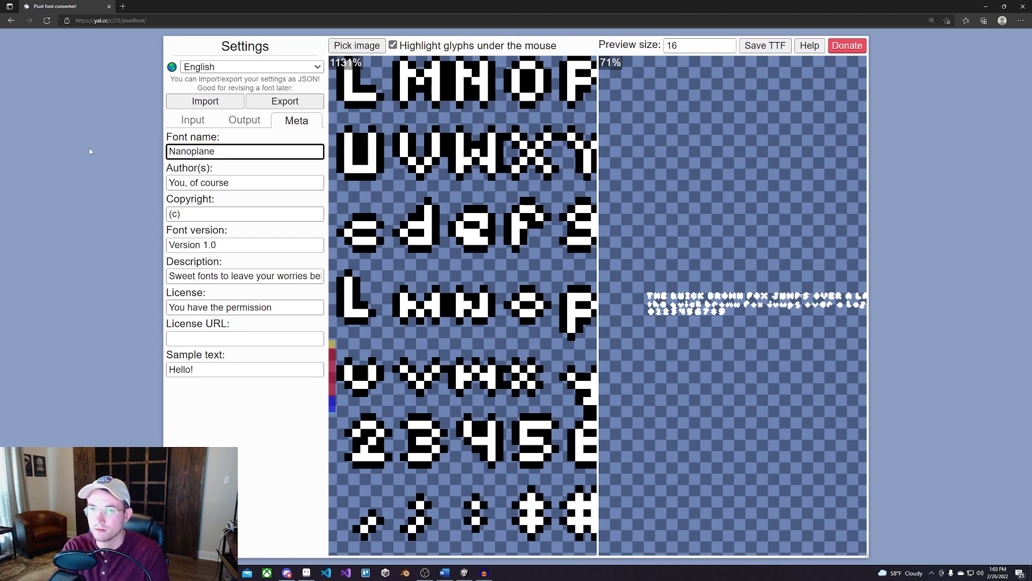
type("tTiny")
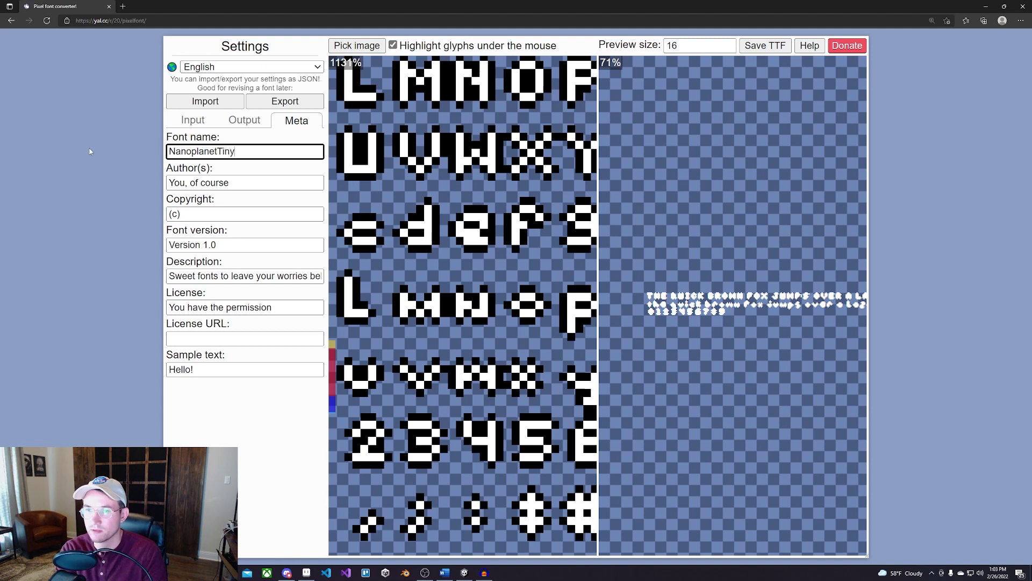
type("Font")
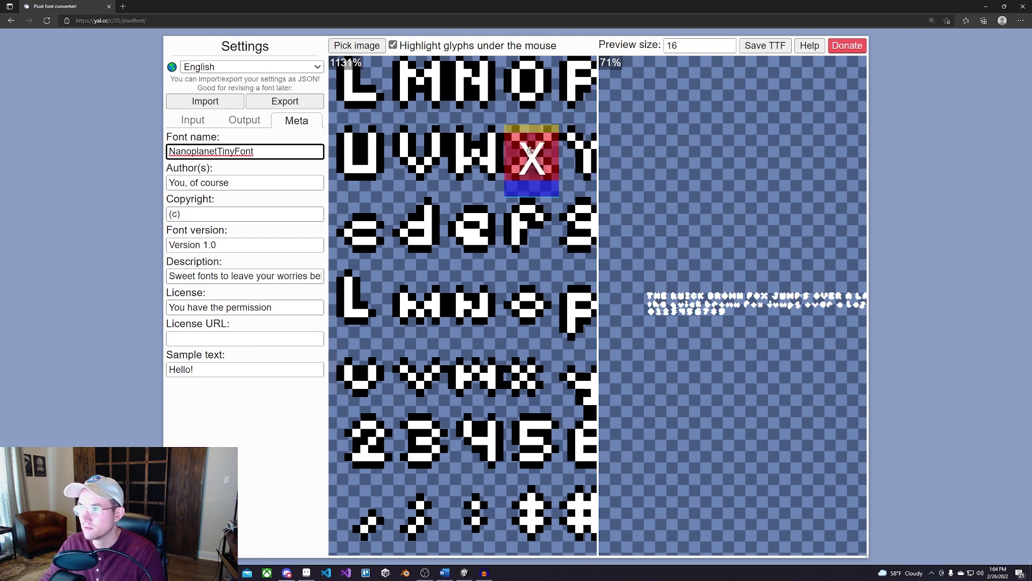
left_click(771, 49)
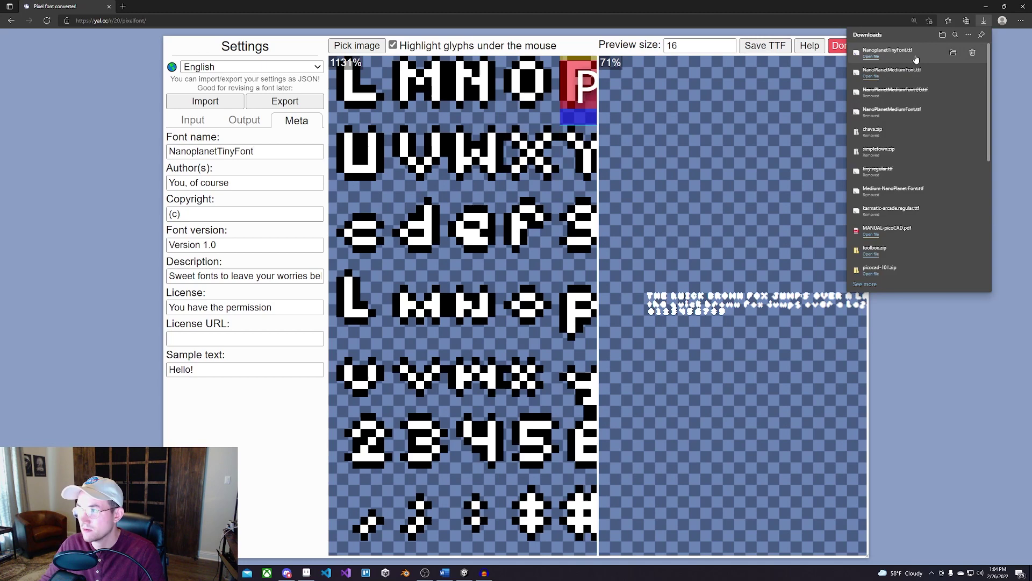
left_click(466, 573)
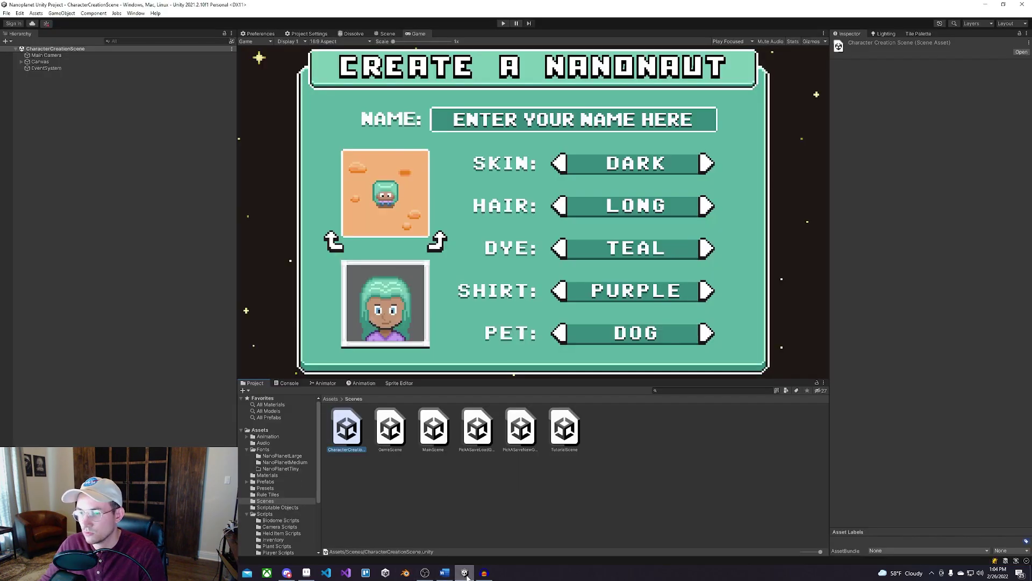
Open TutorialScene and add a Text - TextMeshPro object on a new Canvas, named Sample Text.
double_click(560, 434)
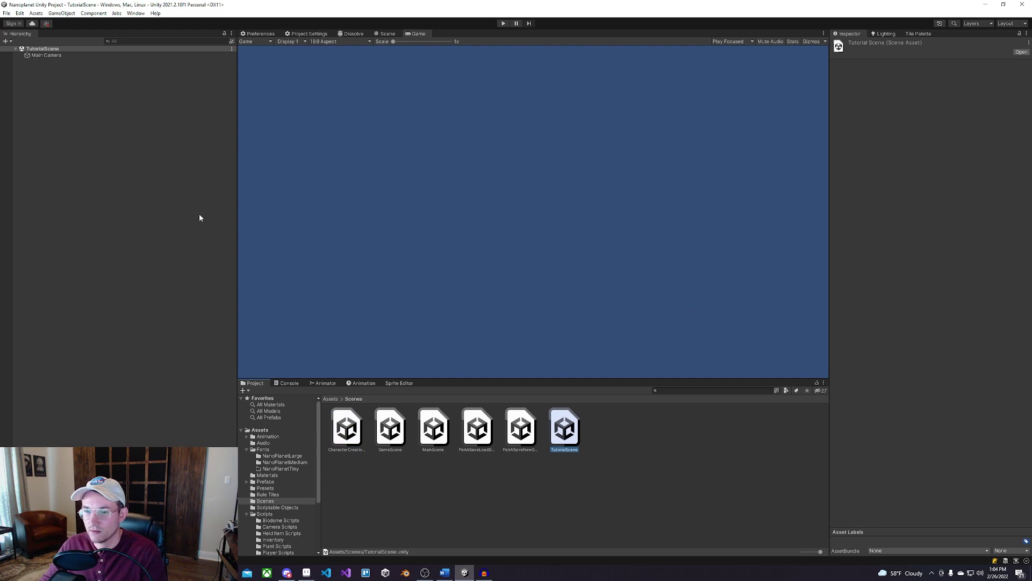
right_click(130, 184)
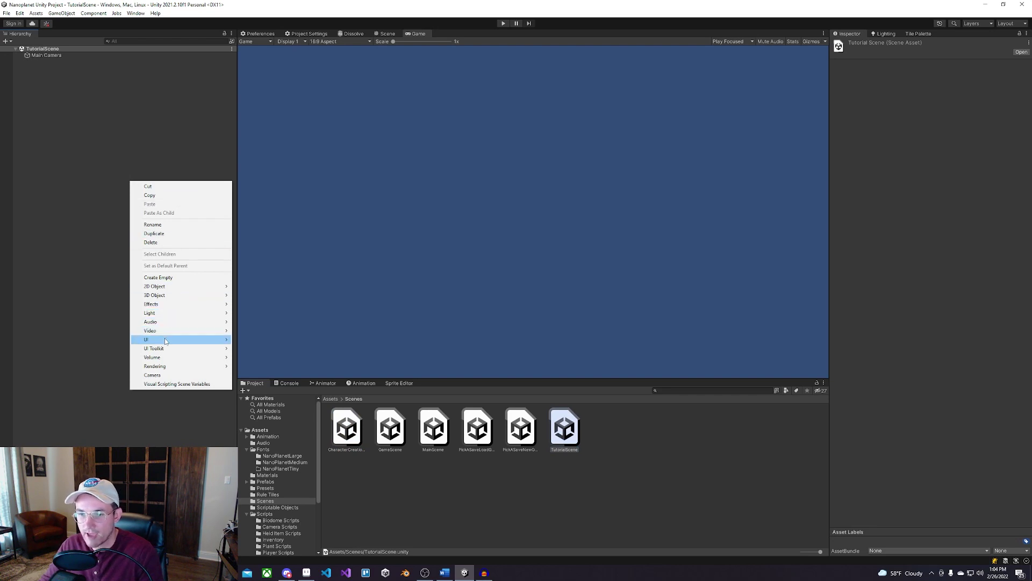
mouse_move(167, 340)
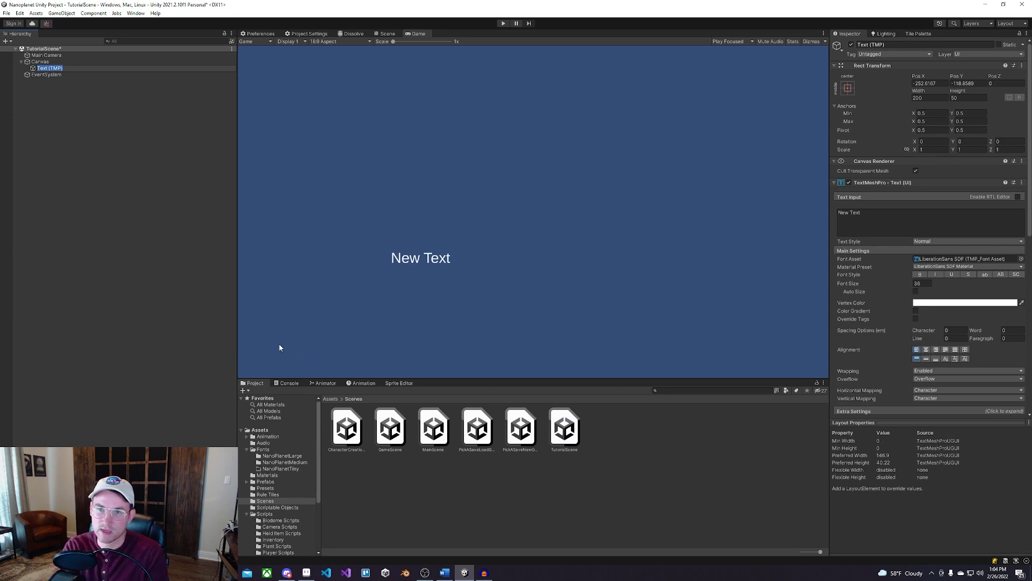
type("Sample ")
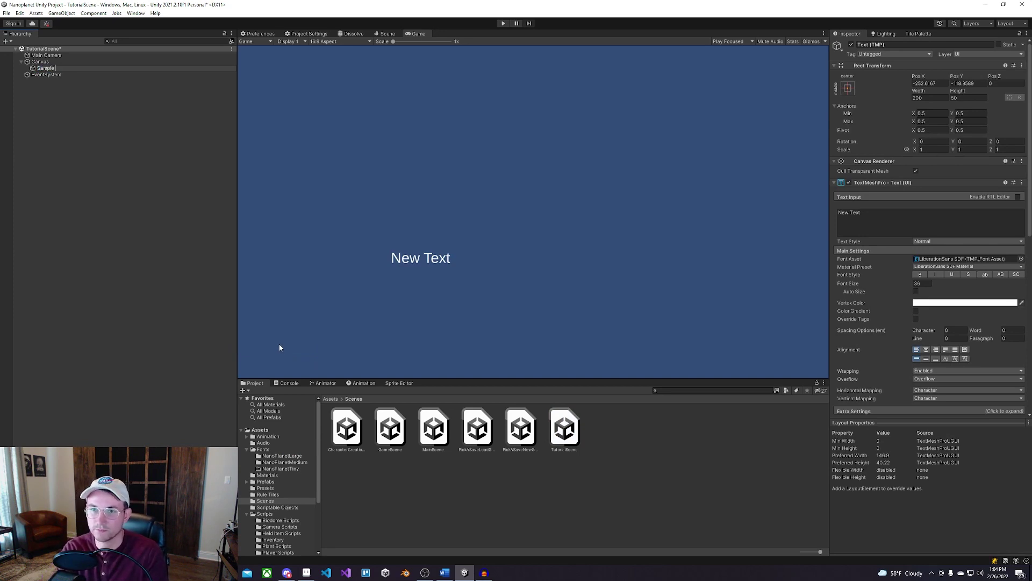
type("Text")
key("Return")
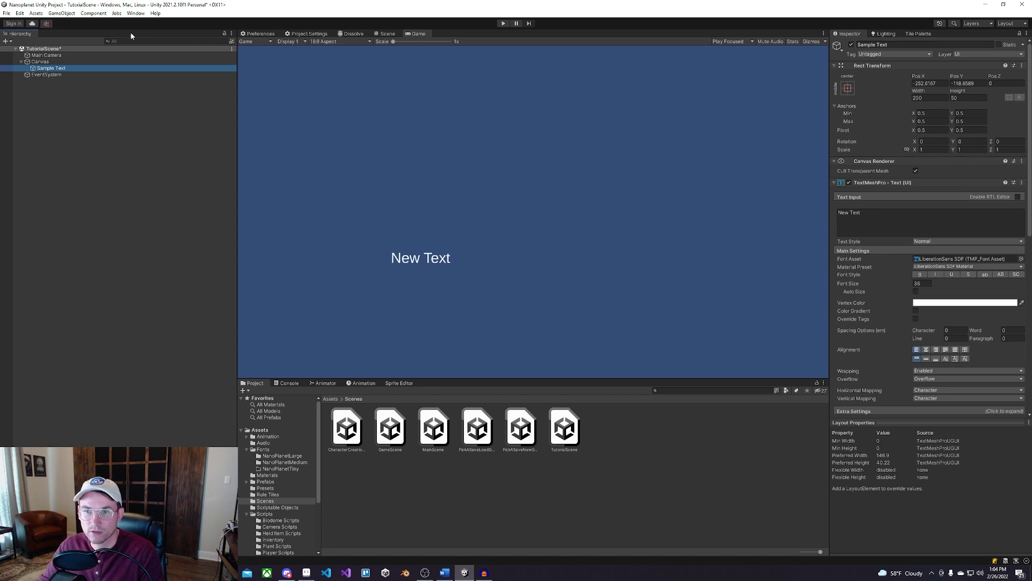
Open the Package Manager and check TextMeshPro's installed version under In Project.
left_click(135, 15)
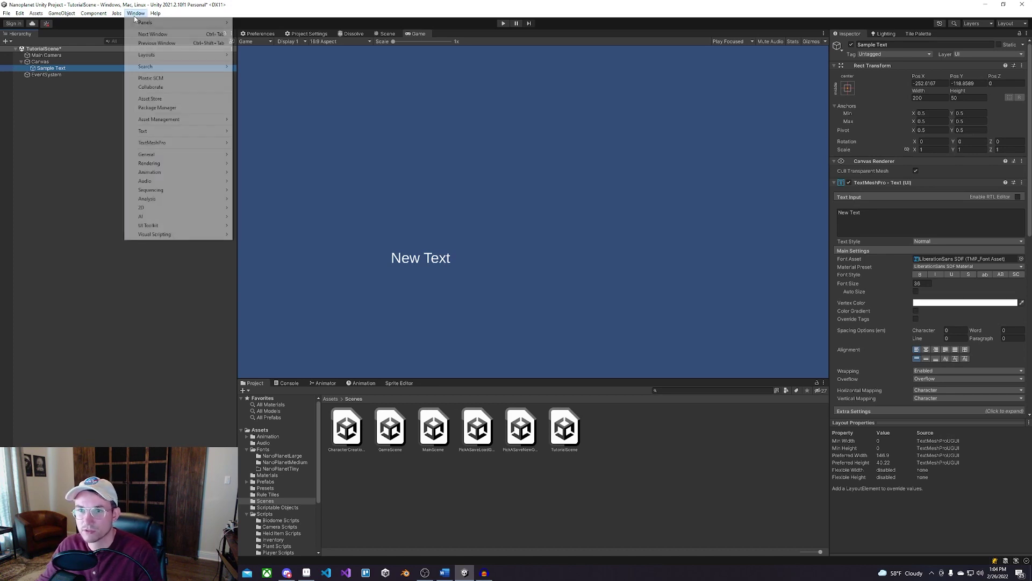
left_click(183, 109)
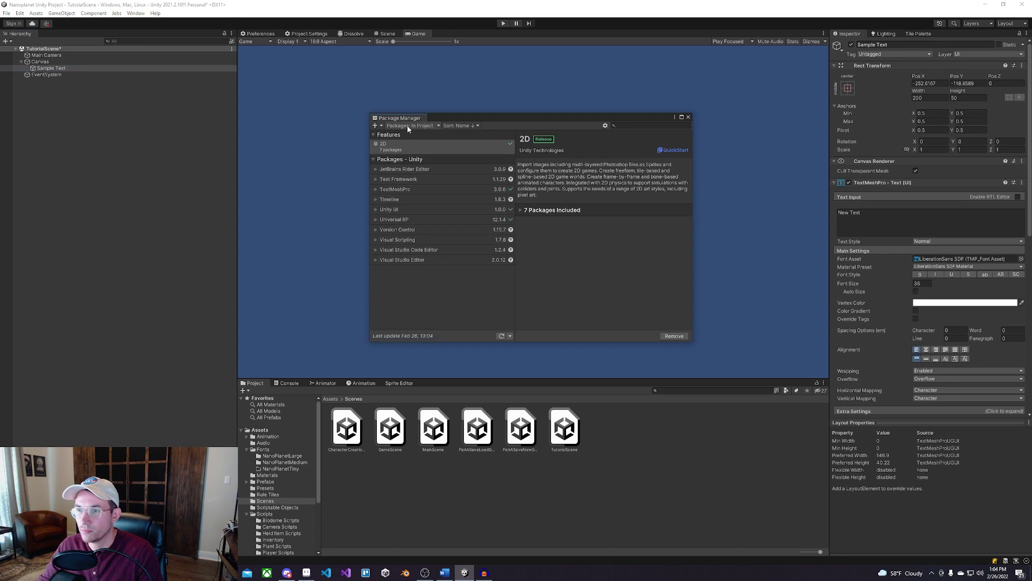
left_click(411, 126)
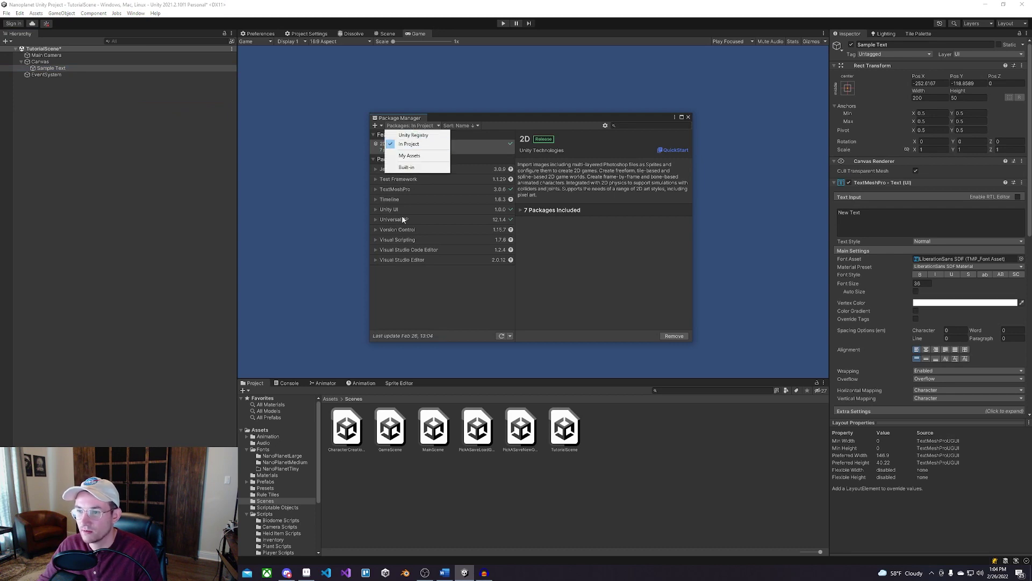
left_click(398, 146)
left_click(376, 190)
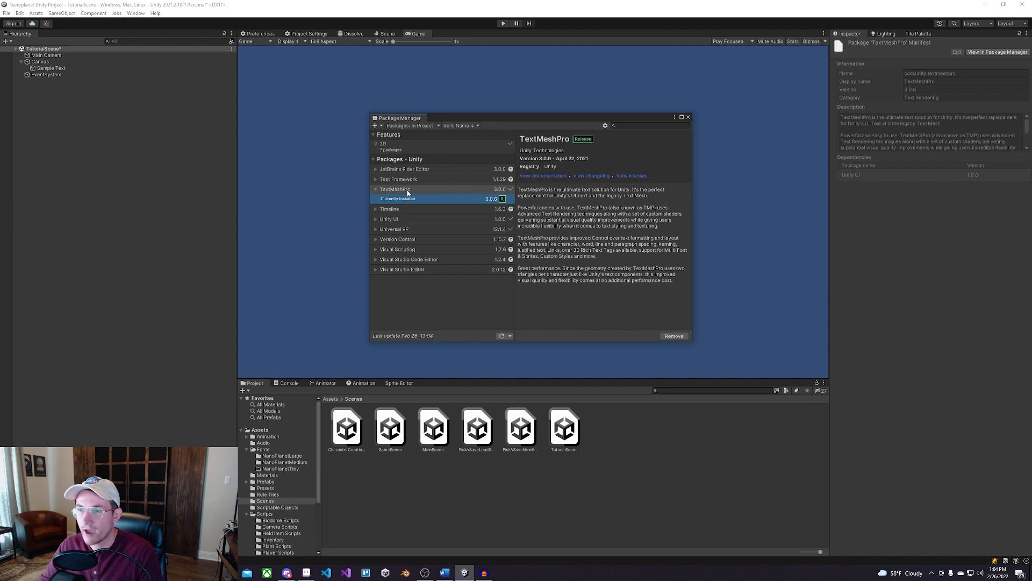
Find TextMeshPro 3.0.6 in the Unity Registry list, then close the Package Manager.
left_click(417, 126)
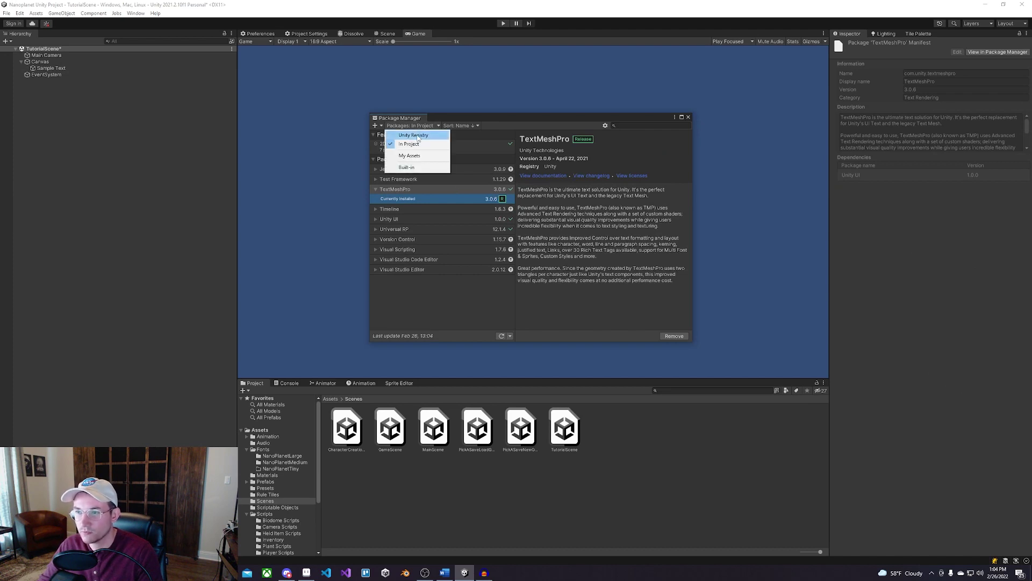
left_click(417, 136)
scroll(428, 204, "down", 10)
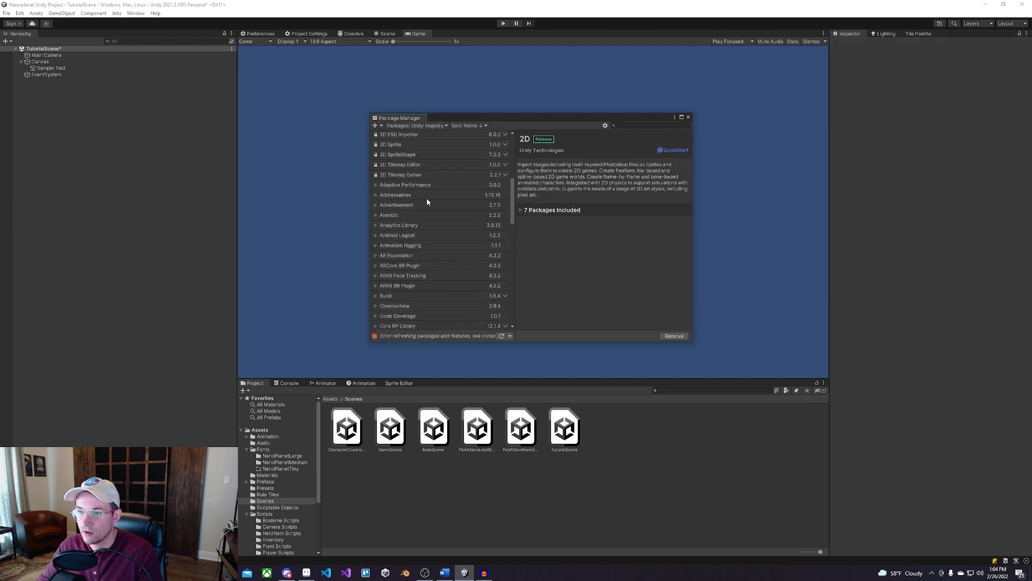
scroll(431, 203, "down", 4)
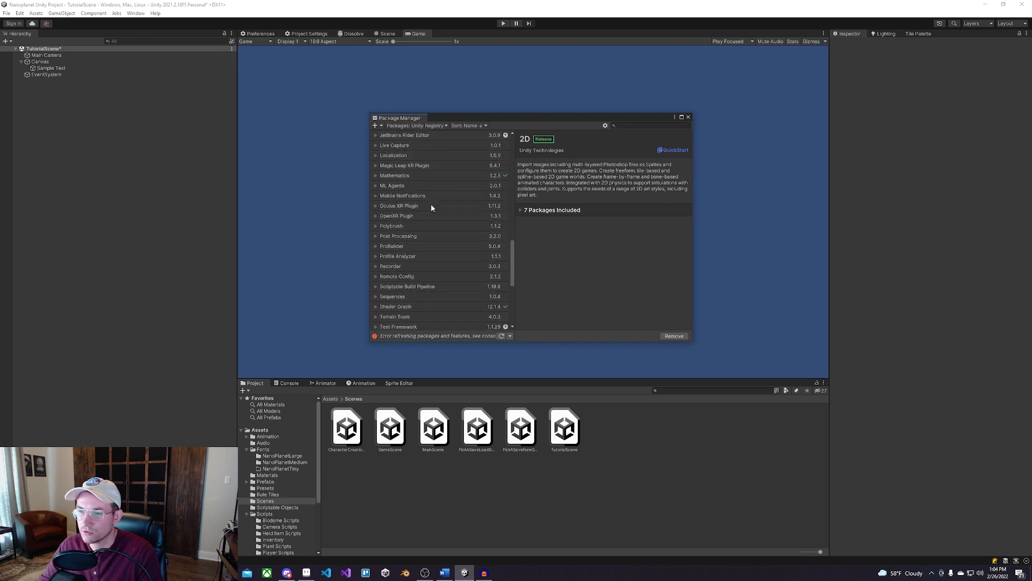
left_click(409, 314)
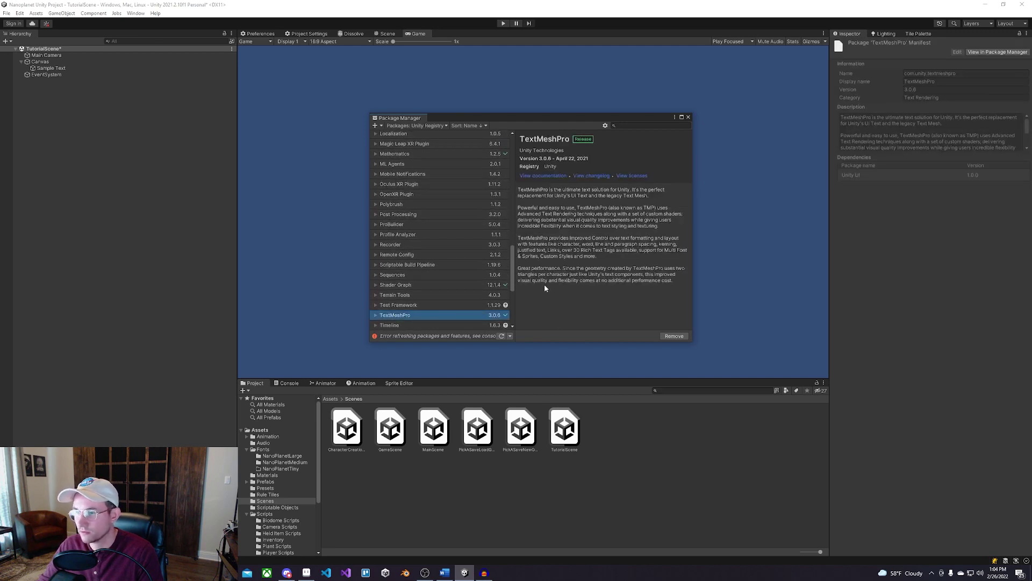
left_click(688, 117)
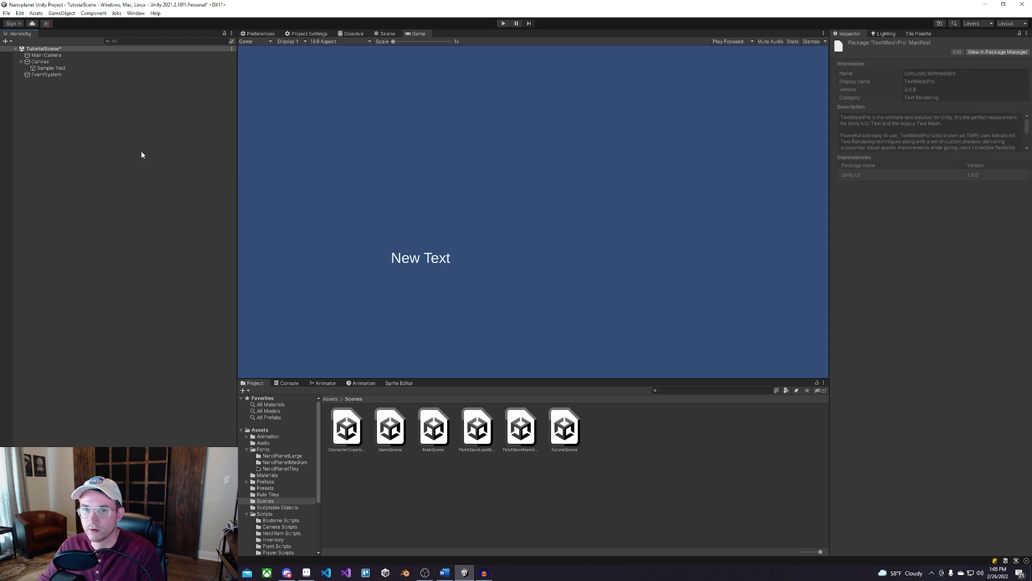
Drag the NanoplanetTinyFont .ttf from the Art folder into Assets/Fonts/NanoPlanetTiny.
left_click(43, 68)
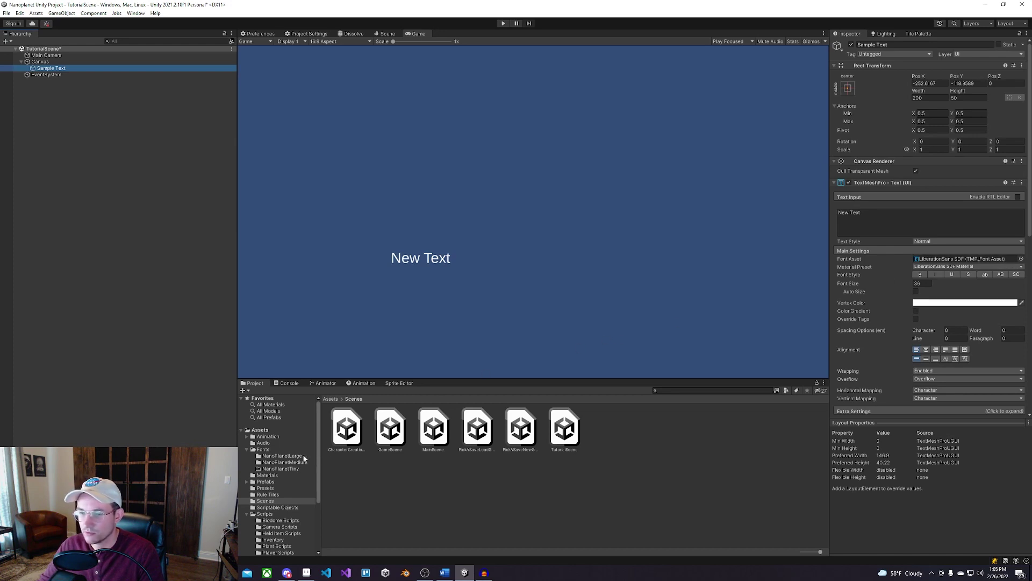
left_click(278, 469)
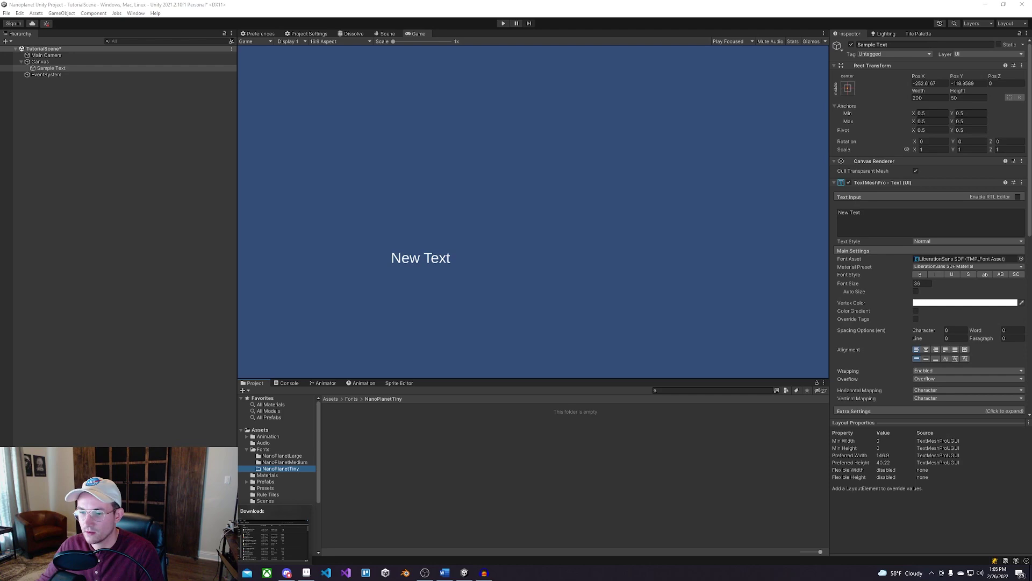
left_click(274, 538)
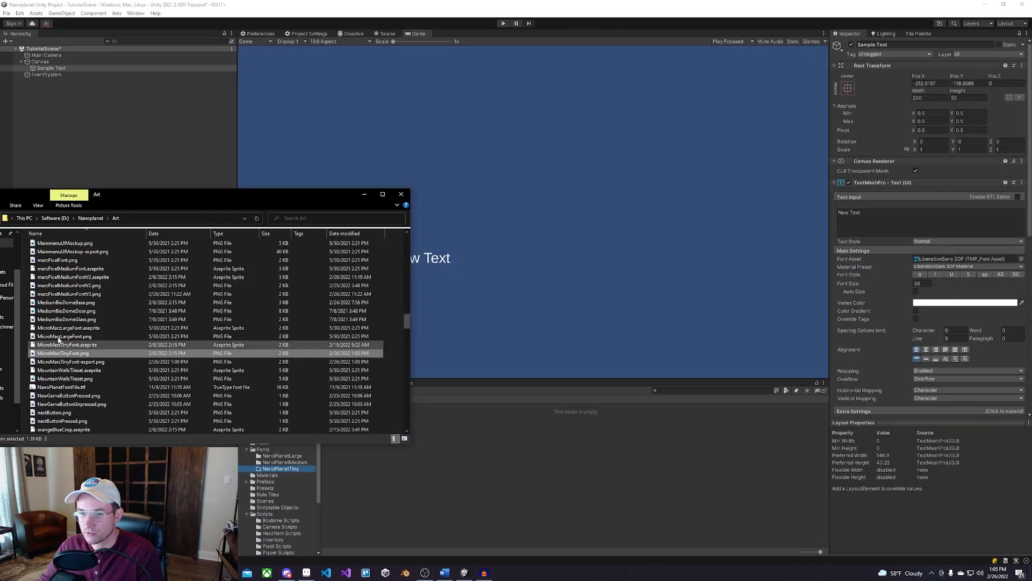
left_click_drag(143, 199, 0, 199)
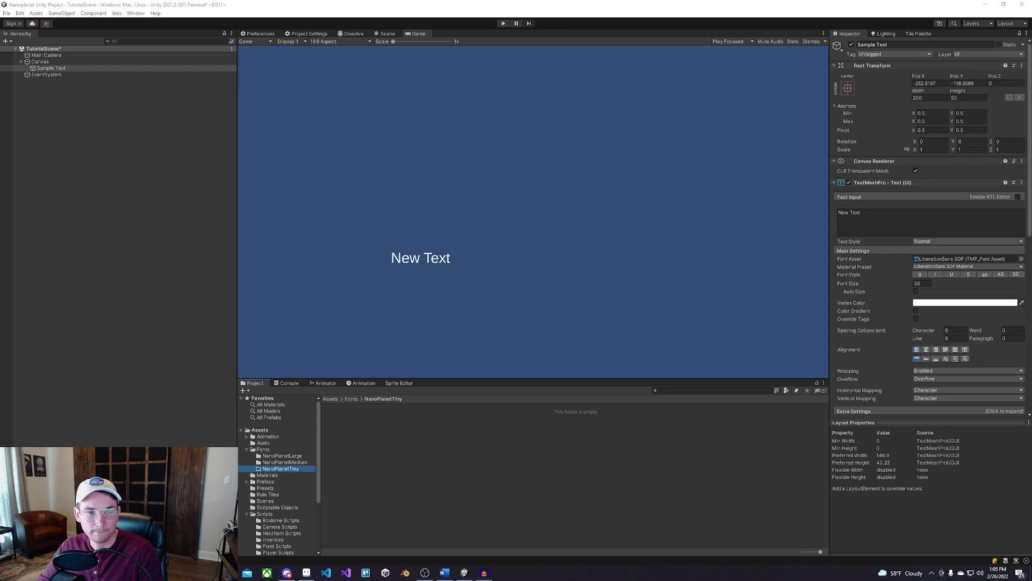
left_click_drag(0, 239, 403, 474)
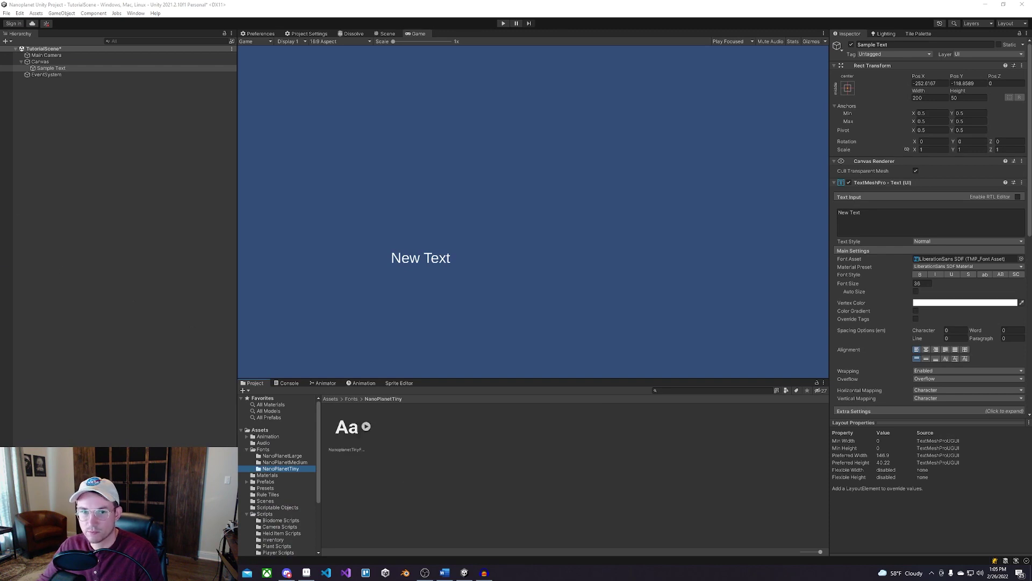
Set NanoplanetTinyFont's import to Font Size 7, Hinted Raster rendering and Custom Set characters.
left_click(352, 428)
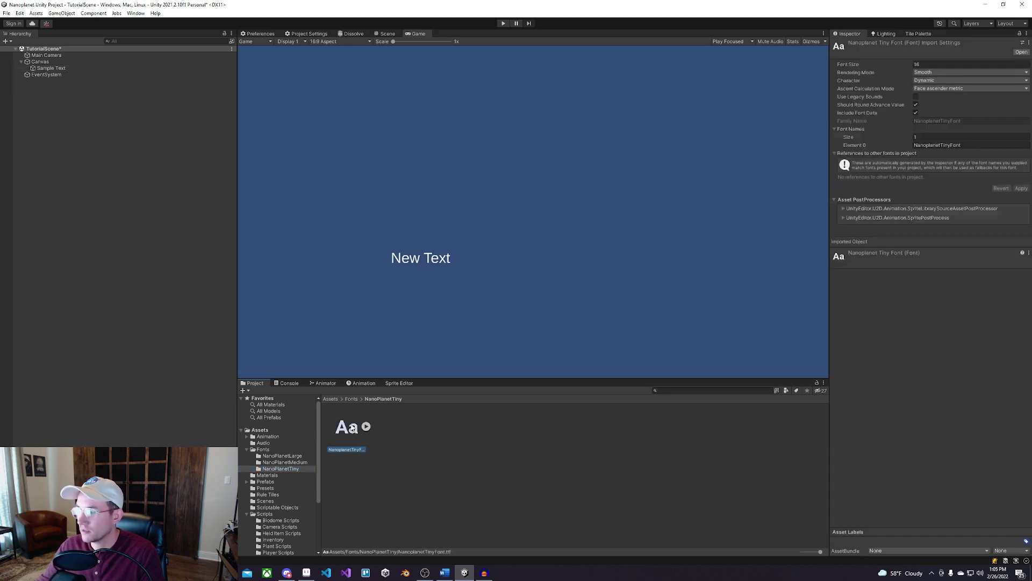
left_click(916, 64)
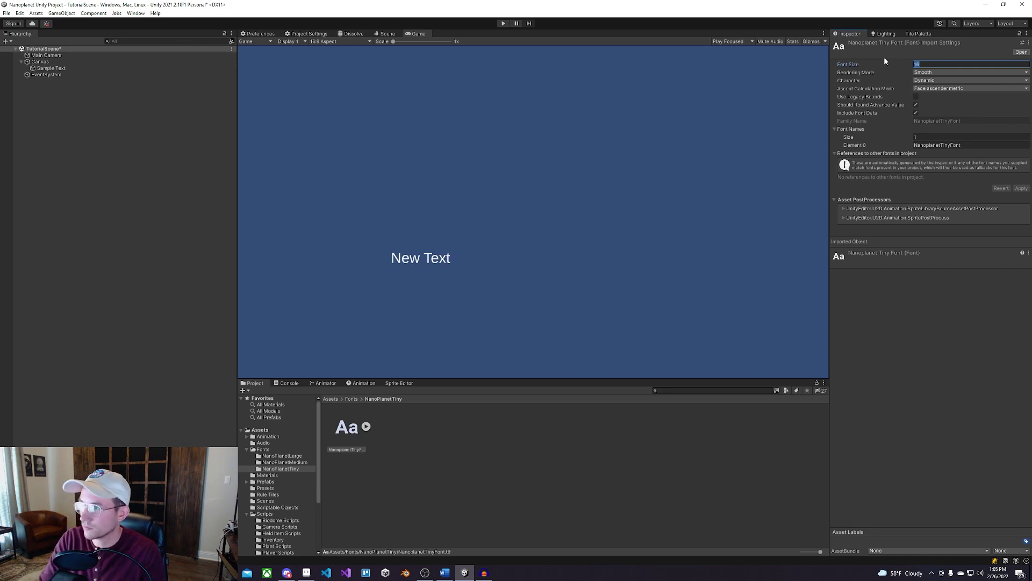
type("7")
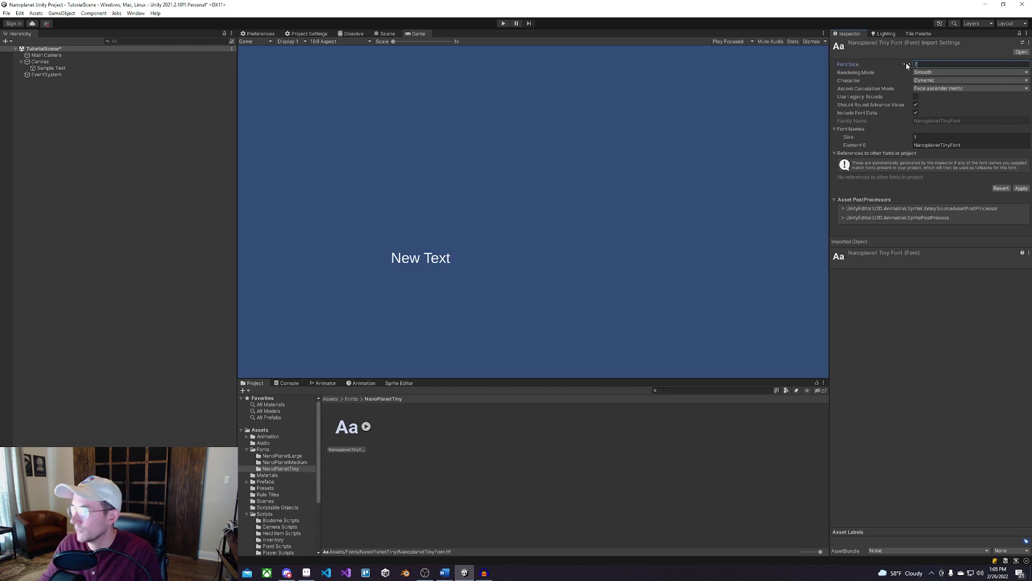
left_click(923, 80)
left_click(931, 72)
left_click(931, 72)
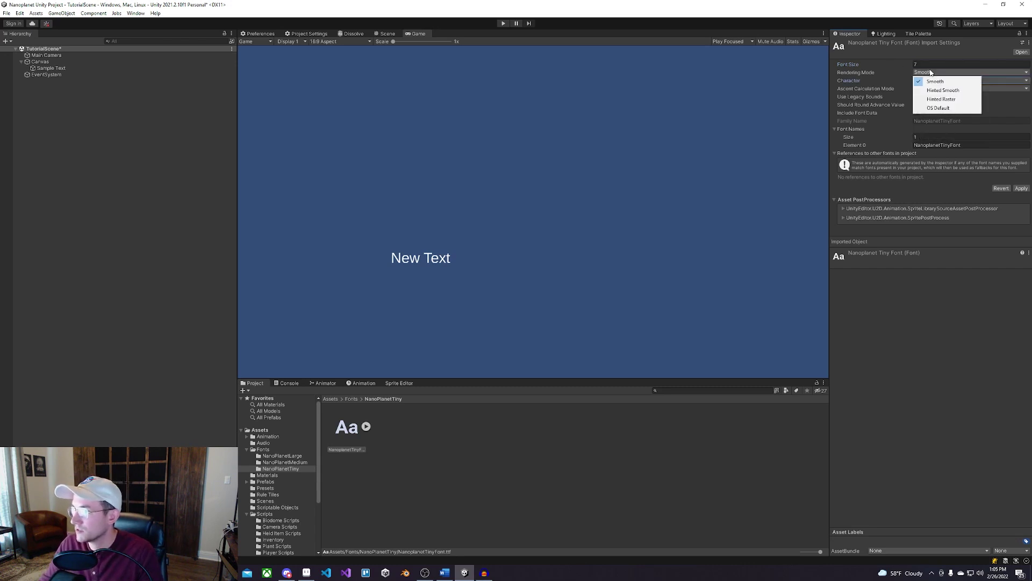
left_click(941, 99)
left_click(926, 80)
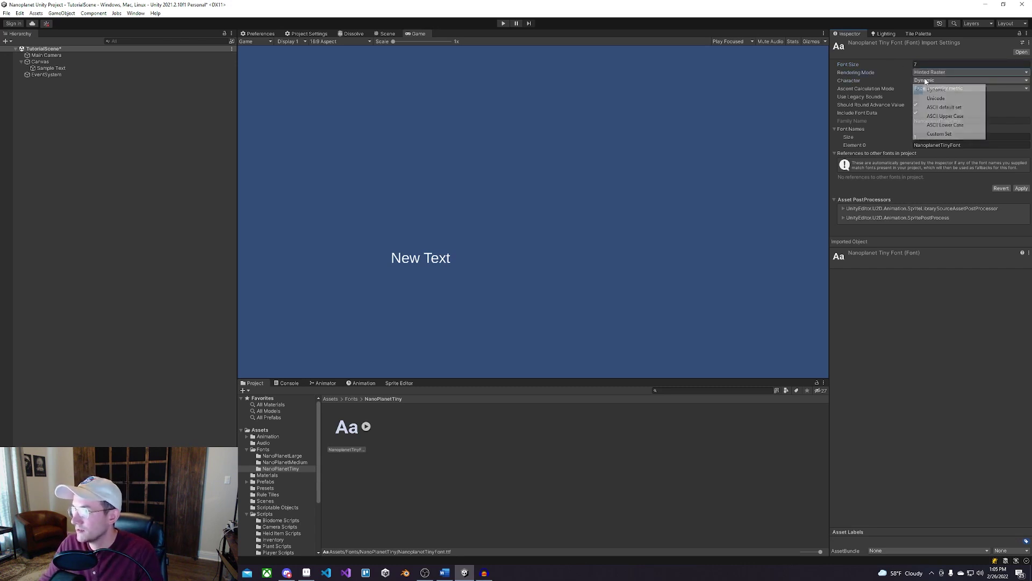
left_click(941, 132)
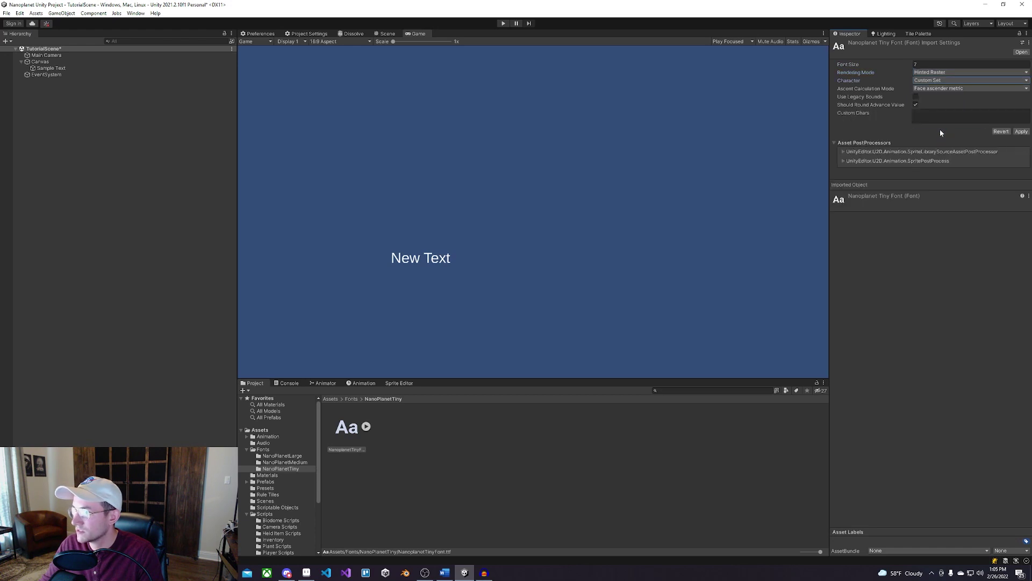
left_click(922, 116)
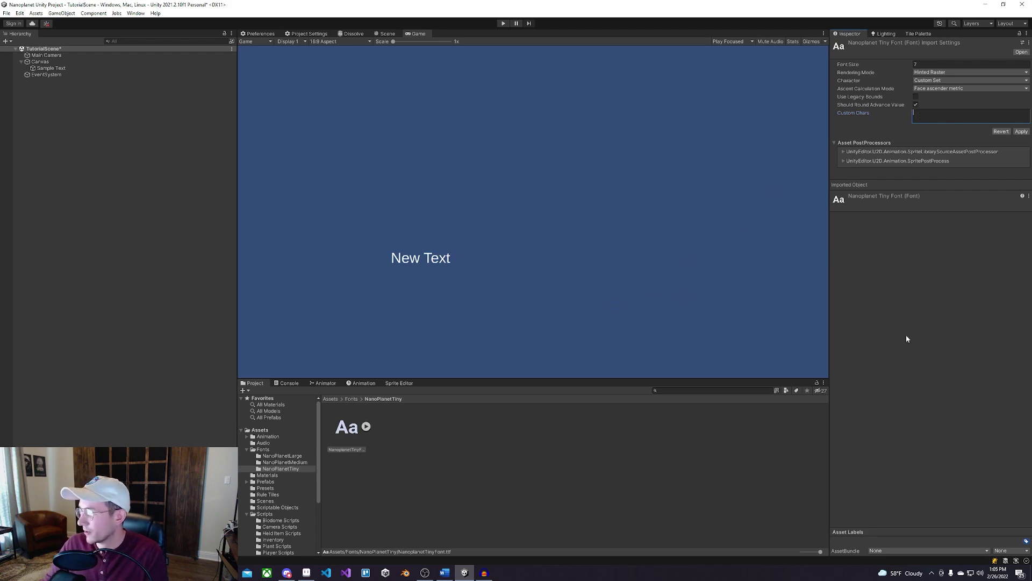
Copy the full Glyphs in image list from the Pixel font converter's Input settings.
key("alt+Tab")
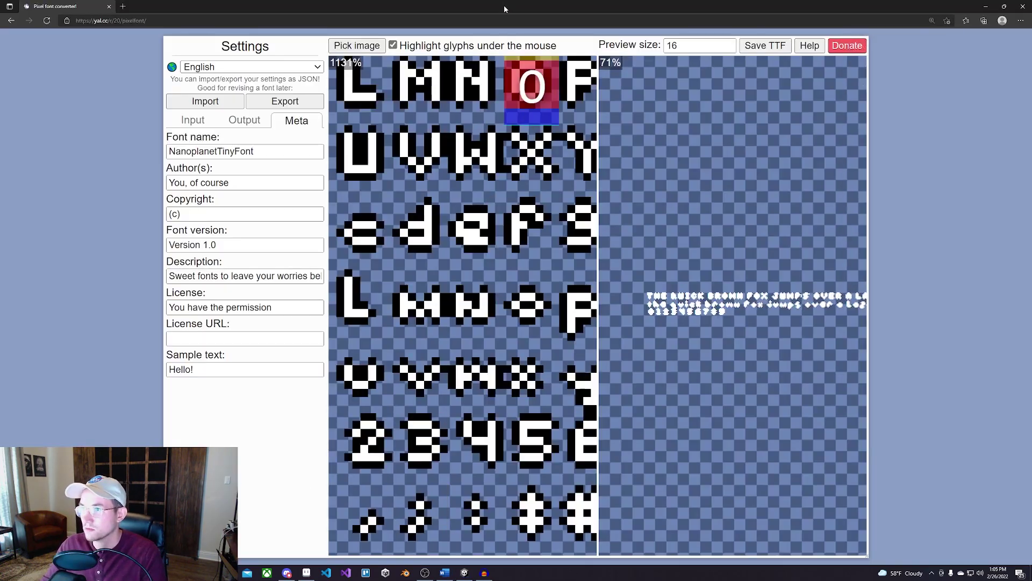
left_click_drag(505, 5, 433, 199)
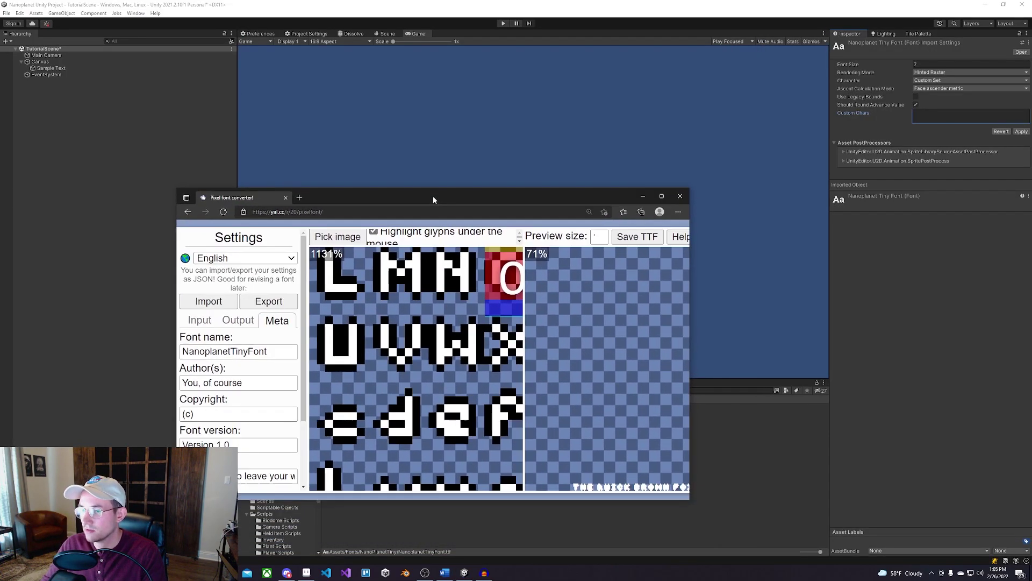
left_click(200, 320)
scroll(228, 355, "down", 1)
left_click(228, 355)
key("ctrl+a")
key("ctrl+c")
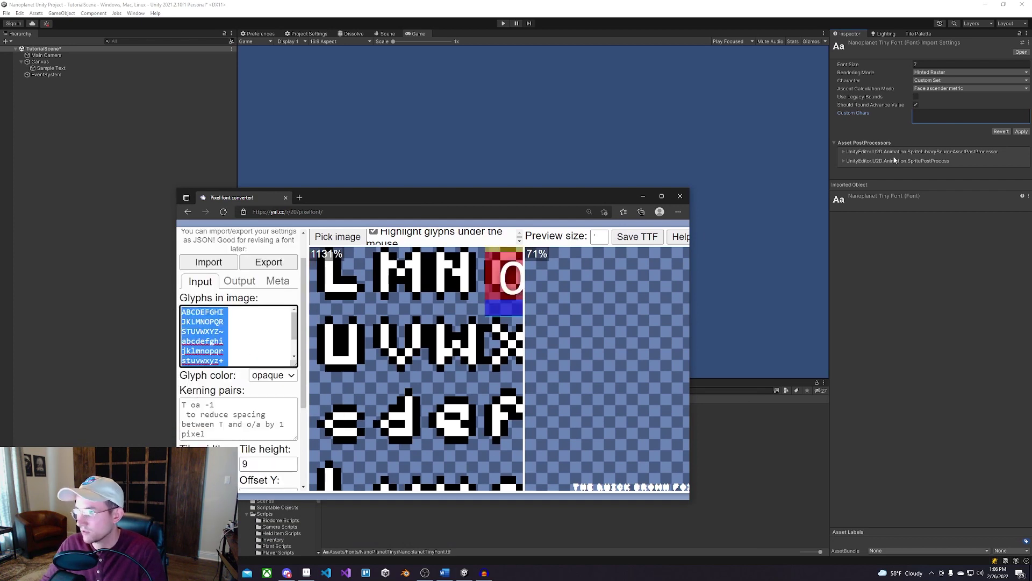
Paste the glyphs into the tiny font's Custom Chars field and apply the import settings.
key("alt+Tab")
key("ctrl+v")
left_click(1017, 132)
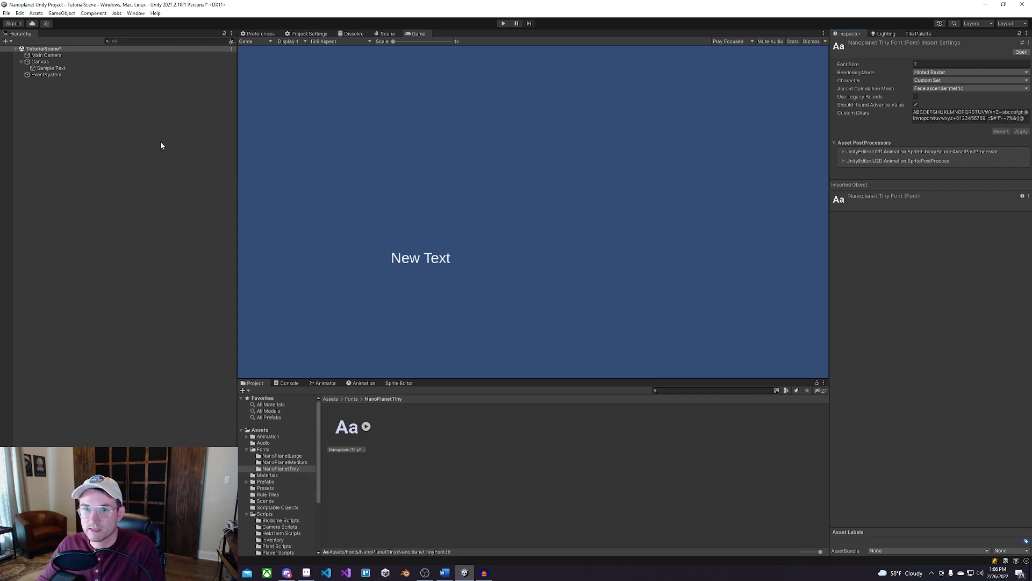
left_click(54, 68)
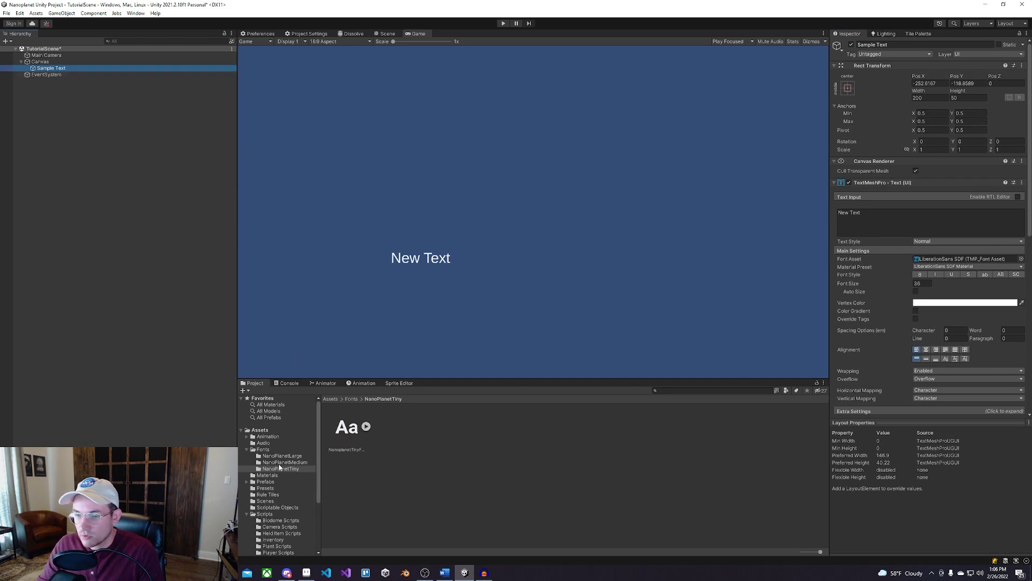
scroll(267, 471, "down", 3)
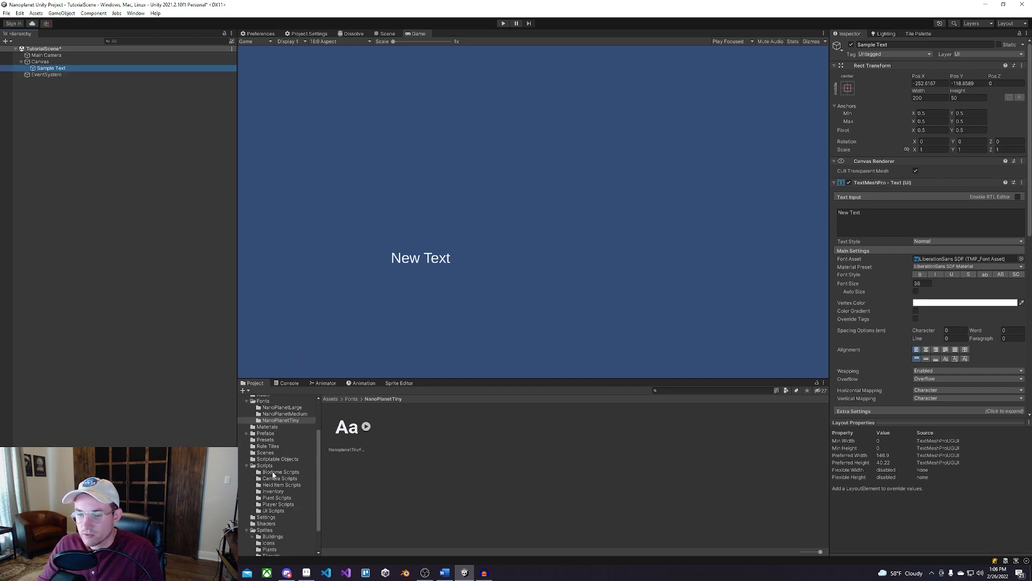
left_click(246, 465)
left_click(248, 466)
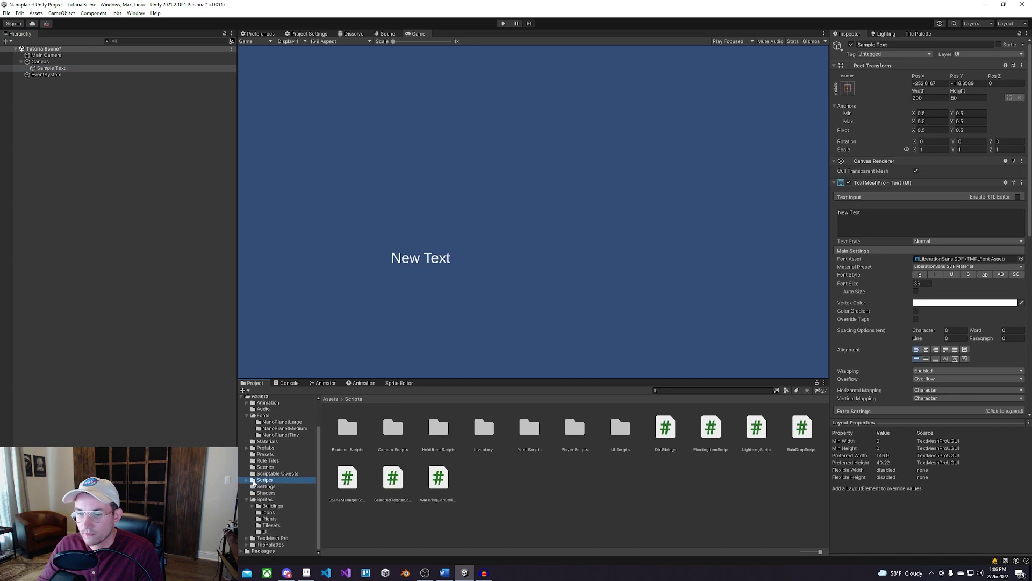
scroll(257, 510, "up", 1)
left_click(247, 539)
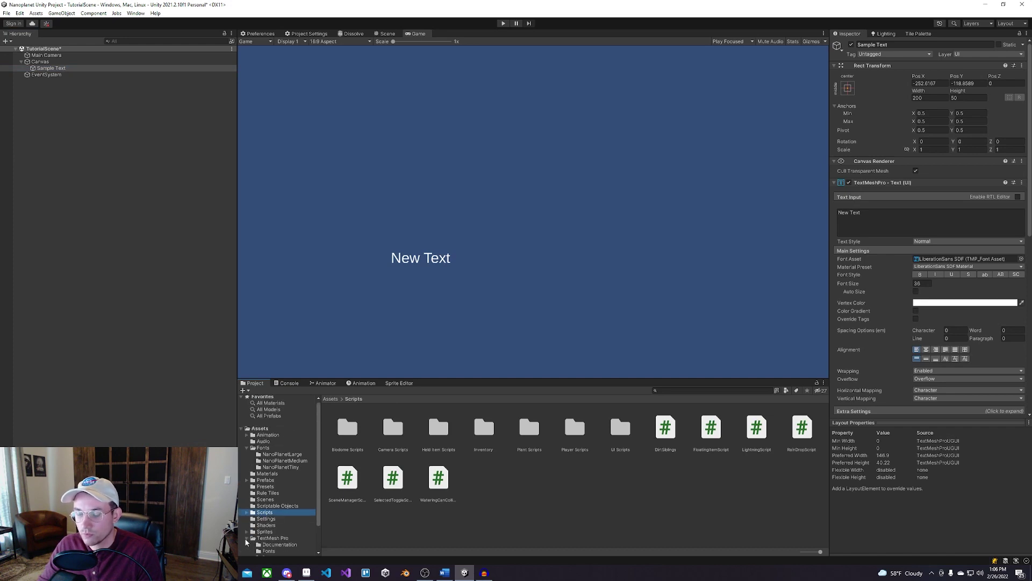
scroll(277, 527, "down", 2)
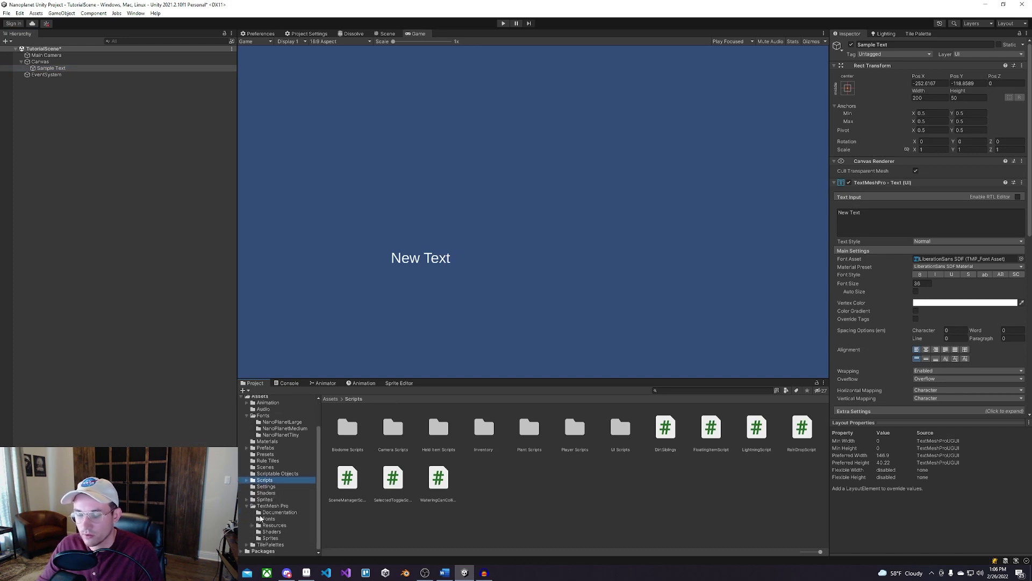
left_click(271, 518)
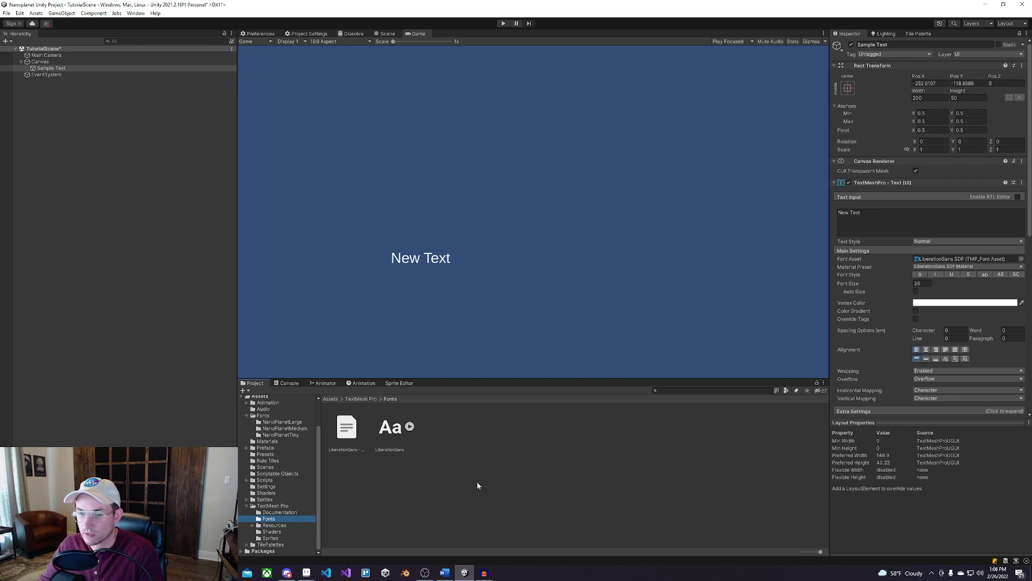
scroll(277, 473, "up", 3)
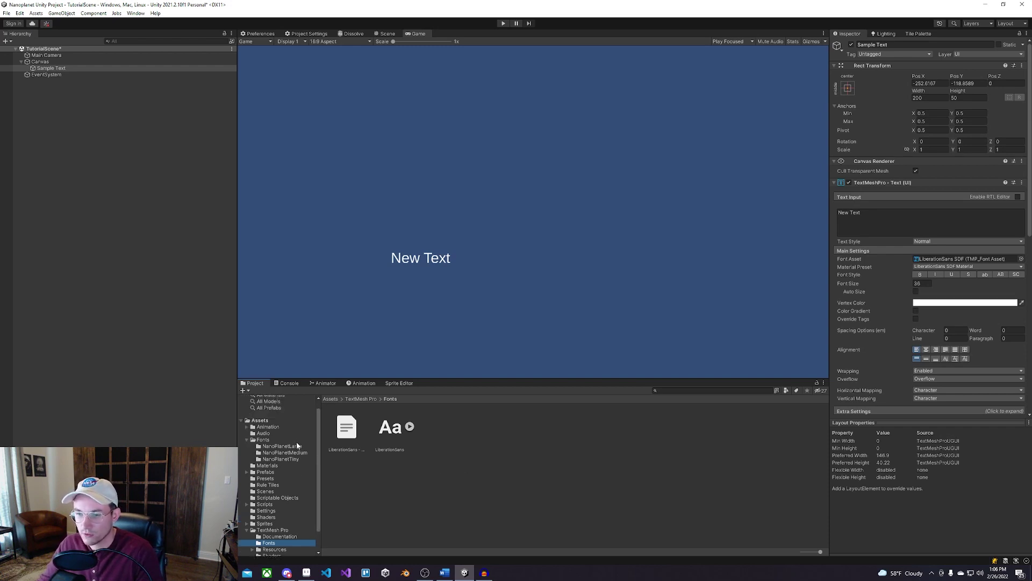
left_click(264, 449)
left_click(277, 469)
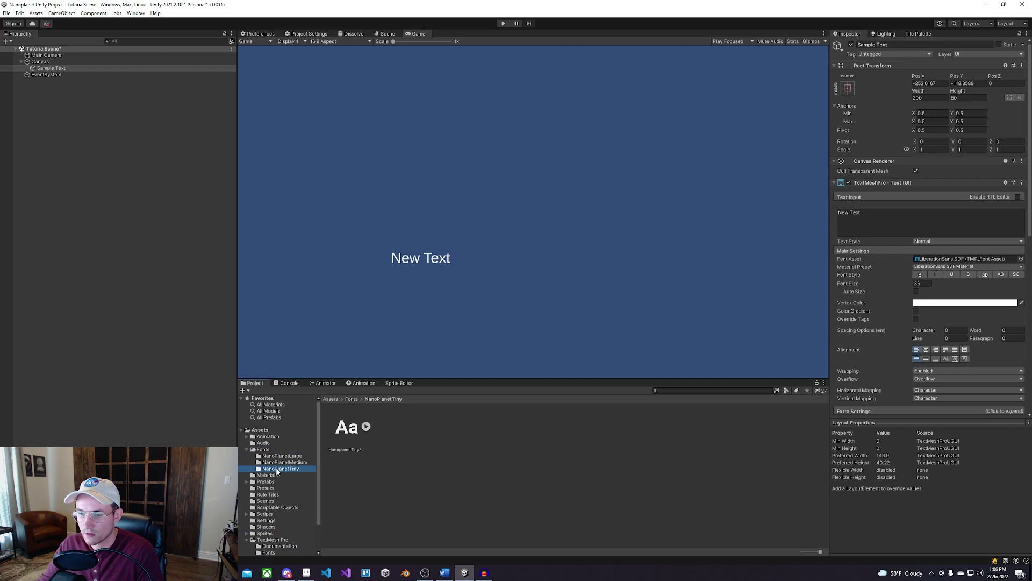
left_click(345, 434)
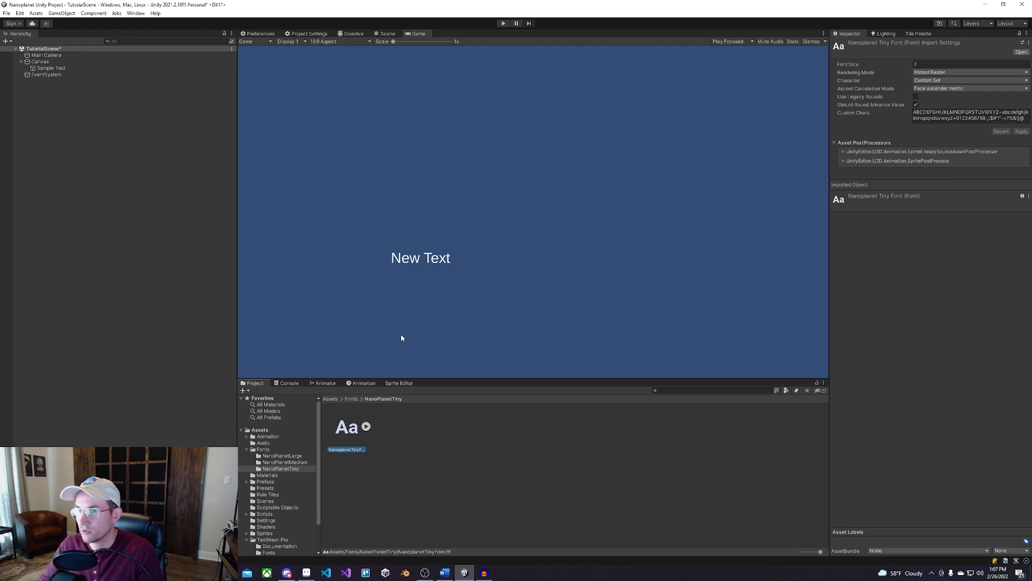
Open the TextMeshPro Font Asset Creator with NanoplanetTinyFont as the source font.
left_click(136, 14)
mouse_move(164, 142)
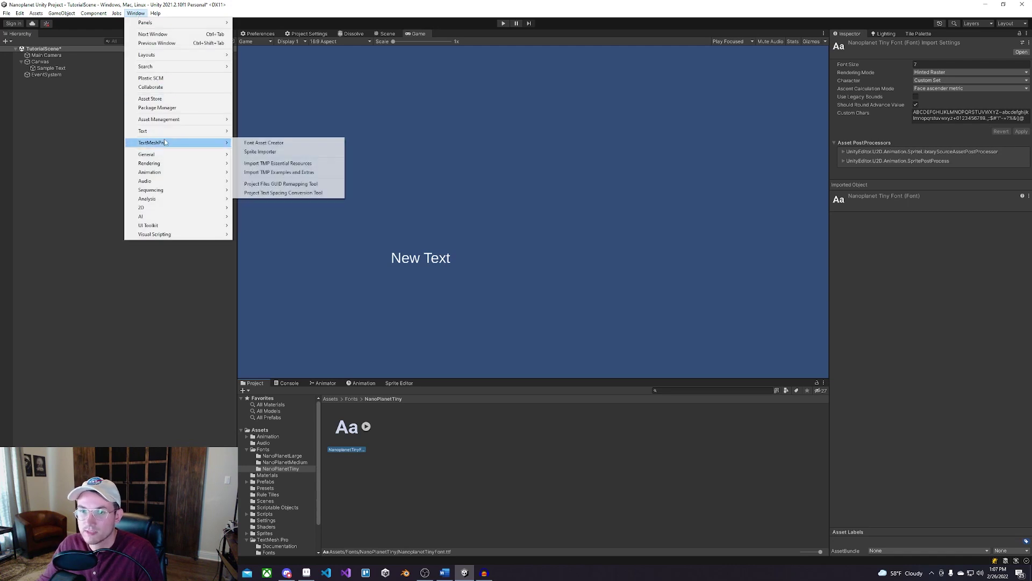
left_click(253, 144)
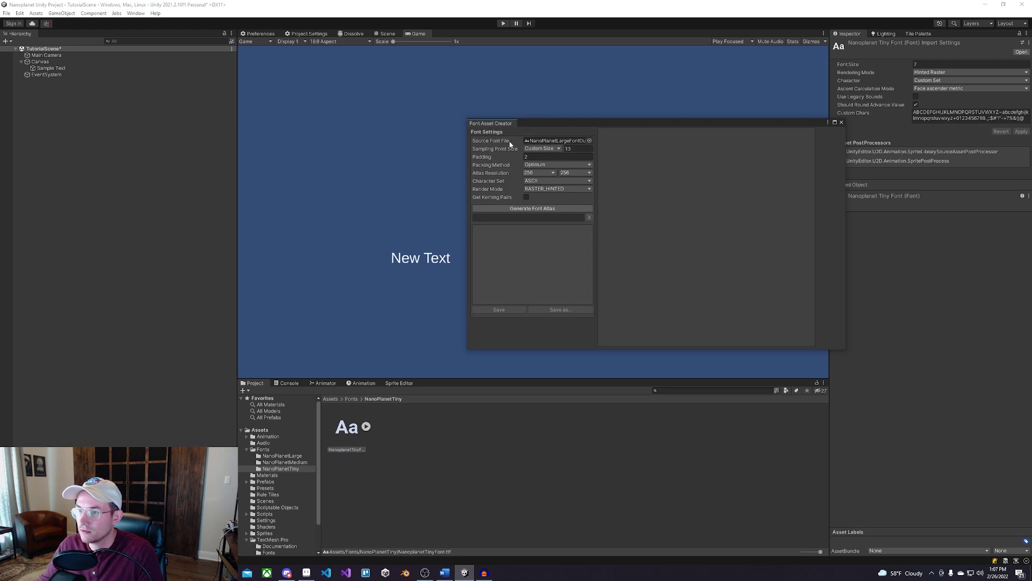
left_click(590, 140)
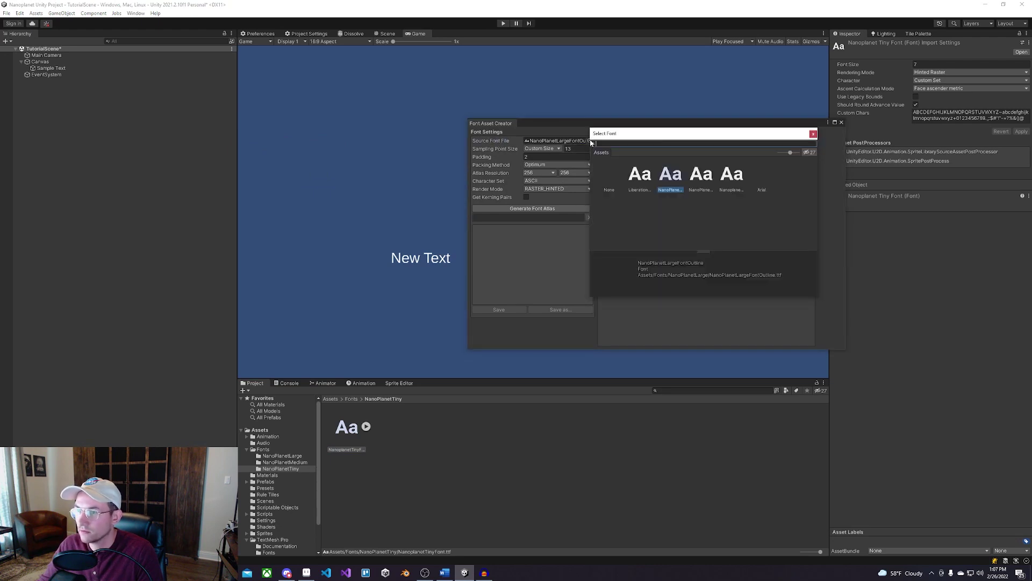
left_click(732, 175)
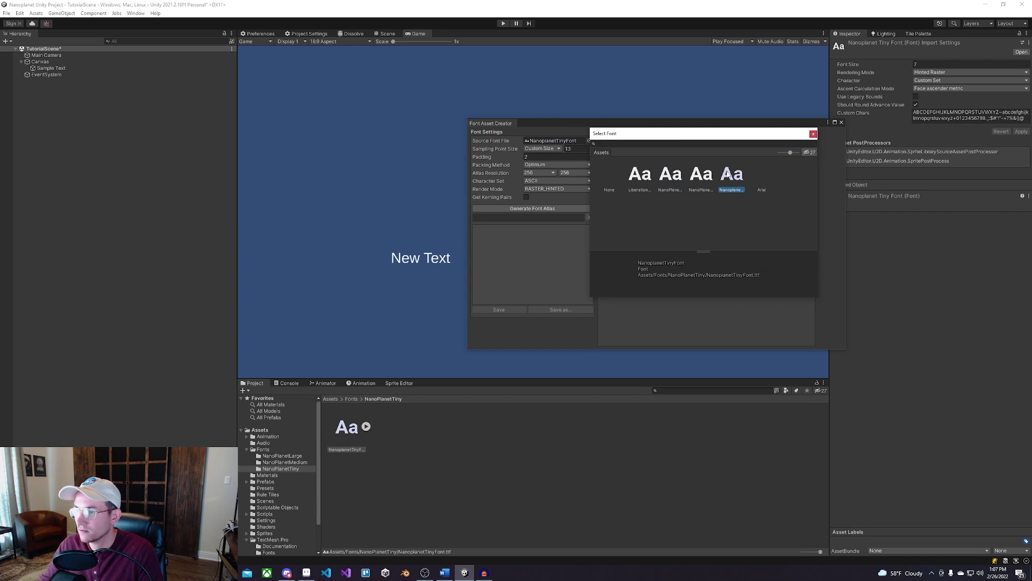
key("Return")
Set sampling point size to custom 7 and padding to 1, keeping Optimum packing.
key("Tab")
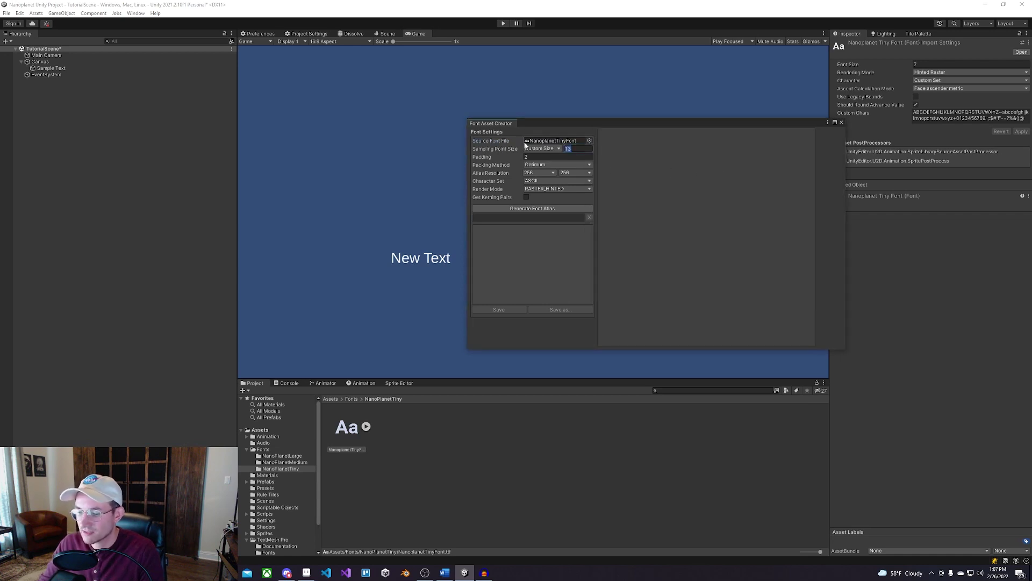
type("7")
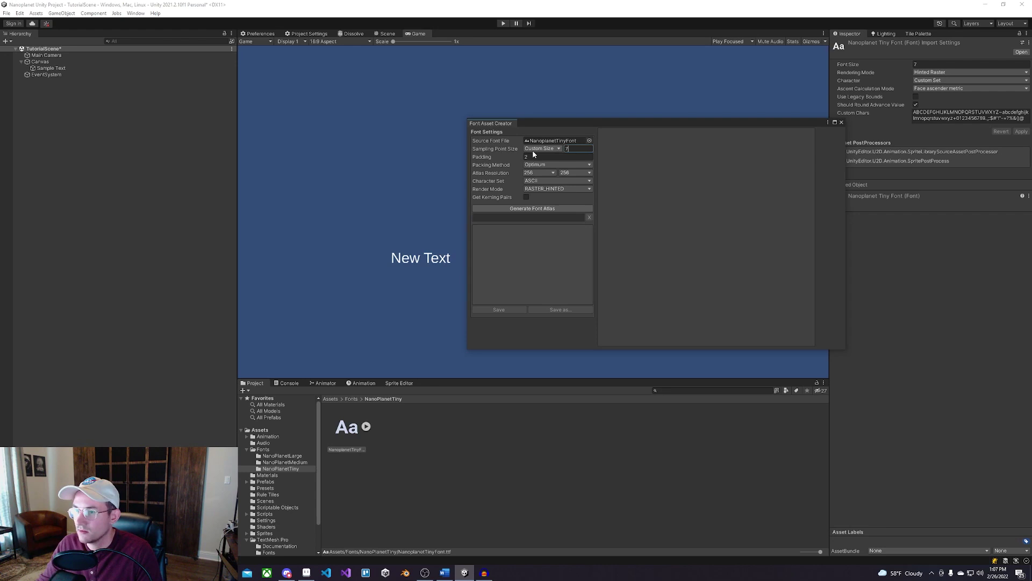
left_click(541, 156)
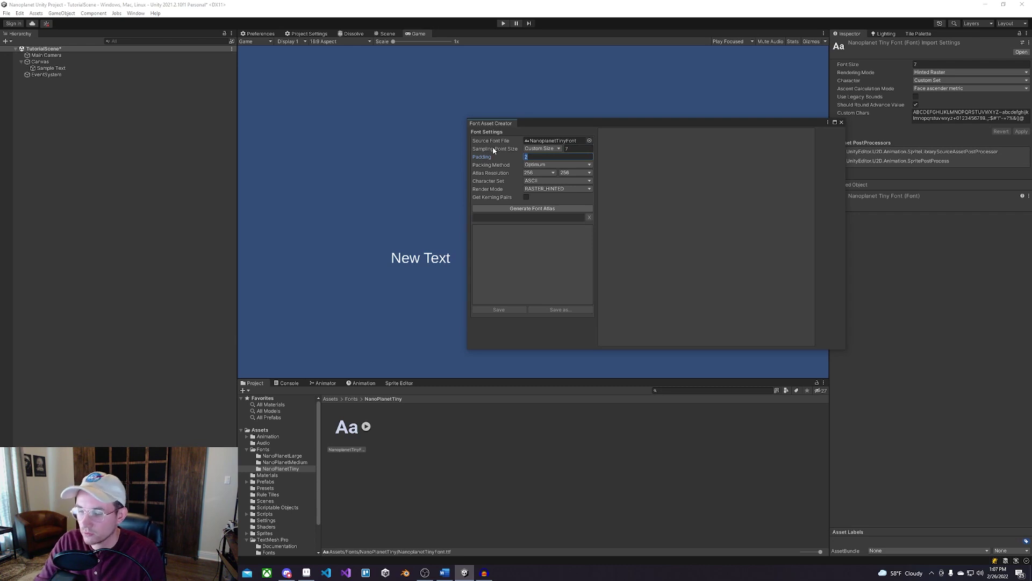
left_click(534, 165)
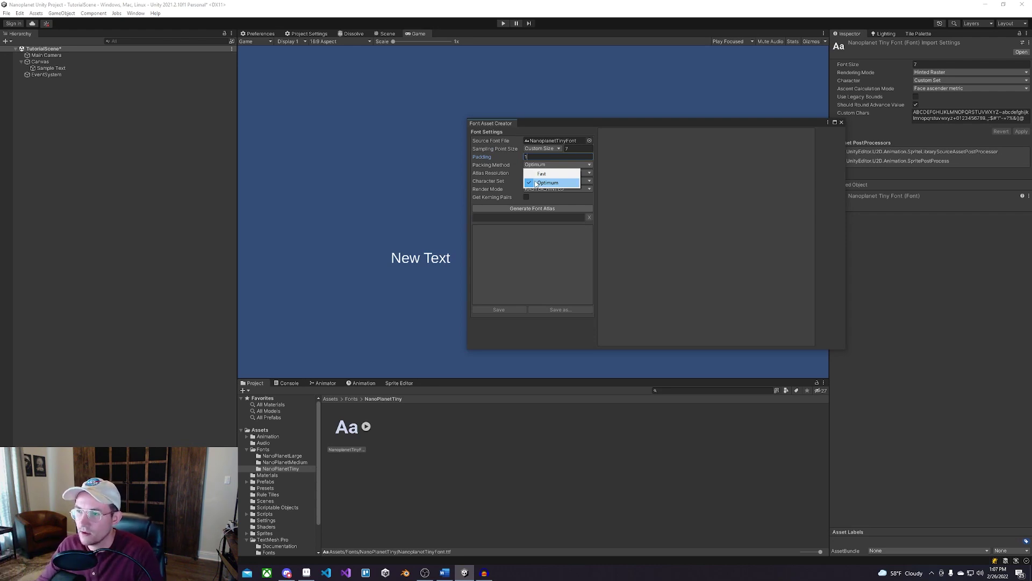
left_click(537, 243)
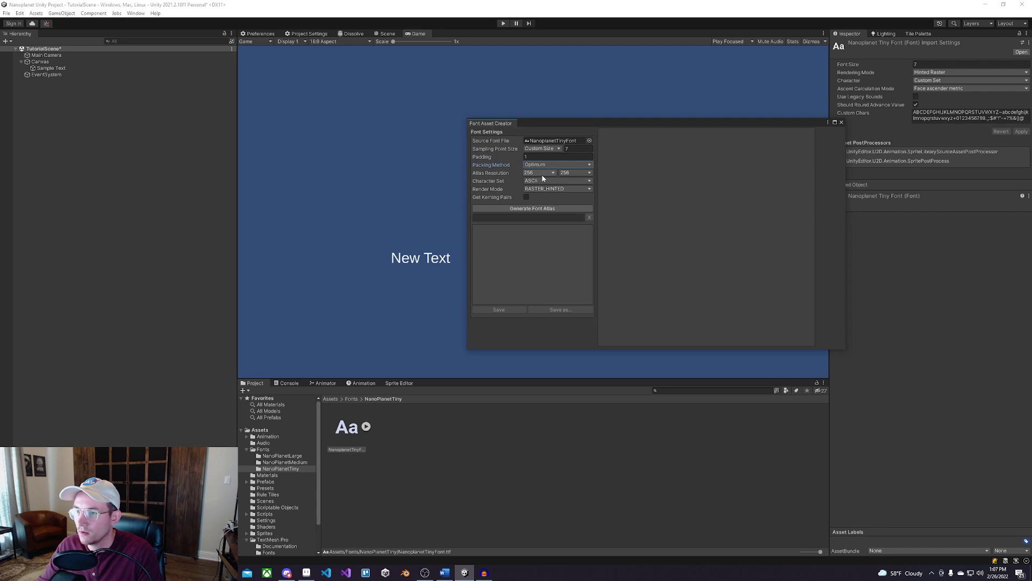
left_click(541, 174)
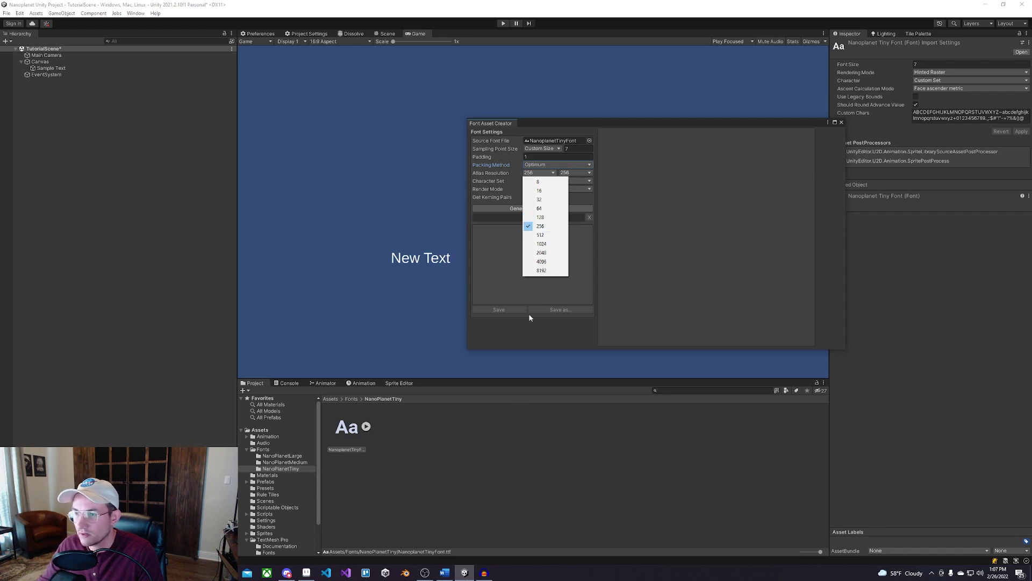
left_click(522, 331)
left_click(302, 574)
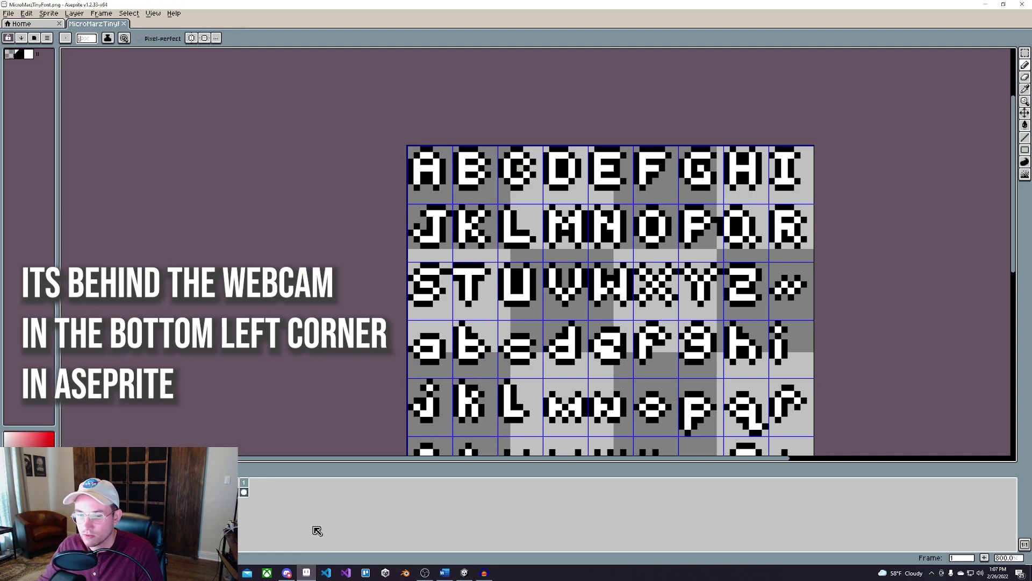
scroll(344, 310, "down", 3)
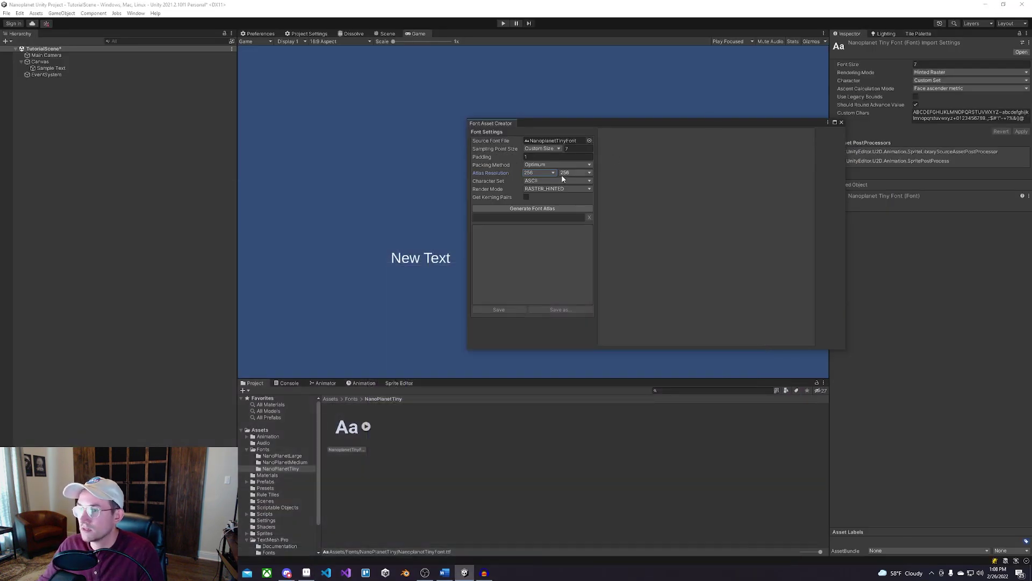
Set atlas resolution to 128 × 128, keep the ASCII character set, and generate the atlas.
left_click(552, 173)
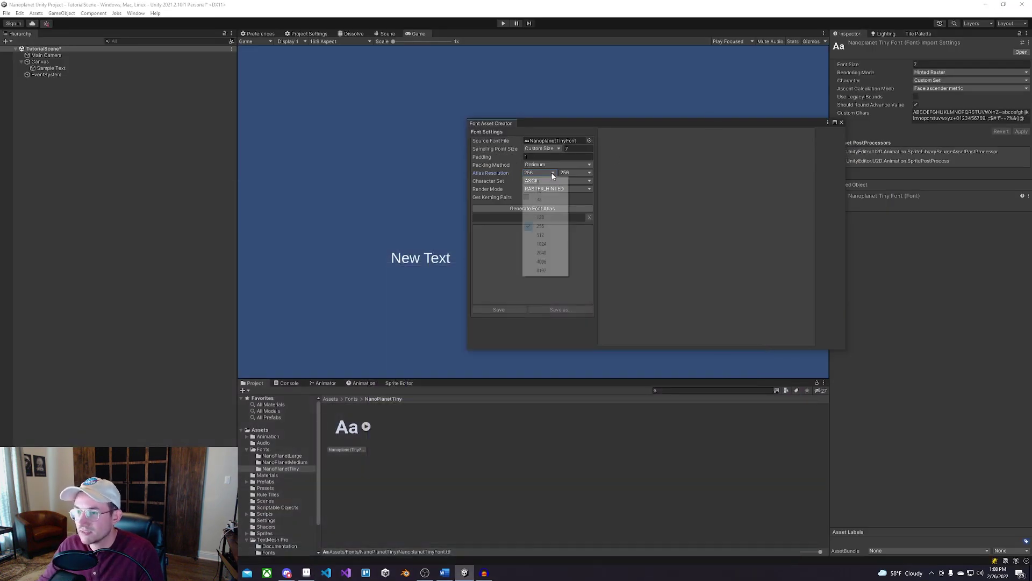
left_click(541, 217)
left_click(589, 164)
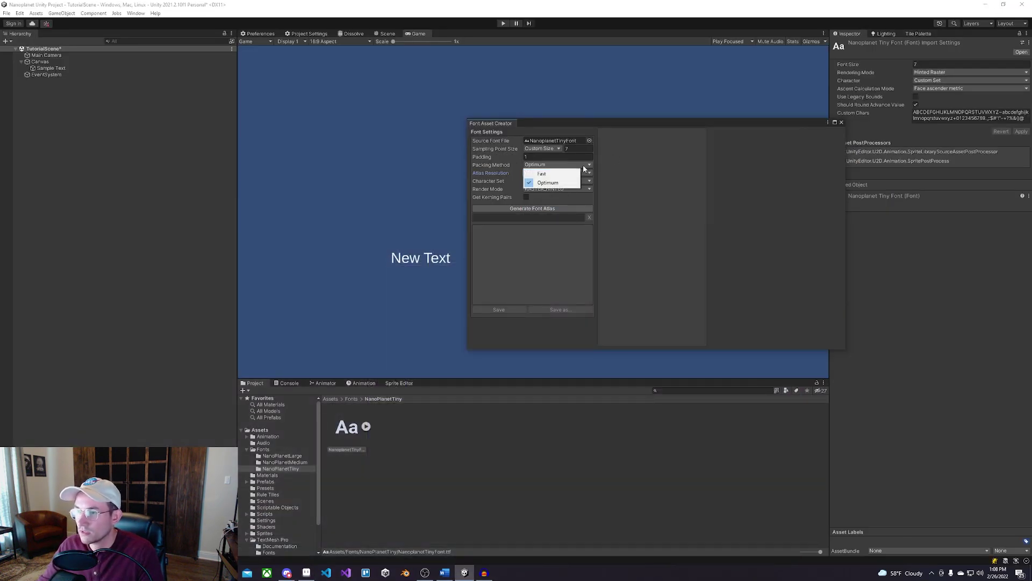
left_click(589, 172)
left_click(580, 218)
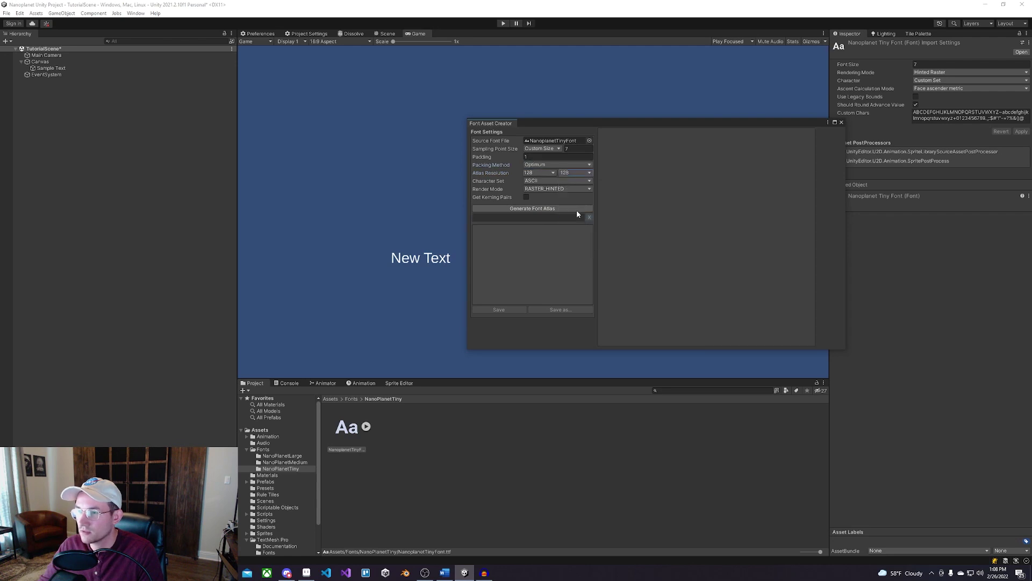
left_click(537, 181)
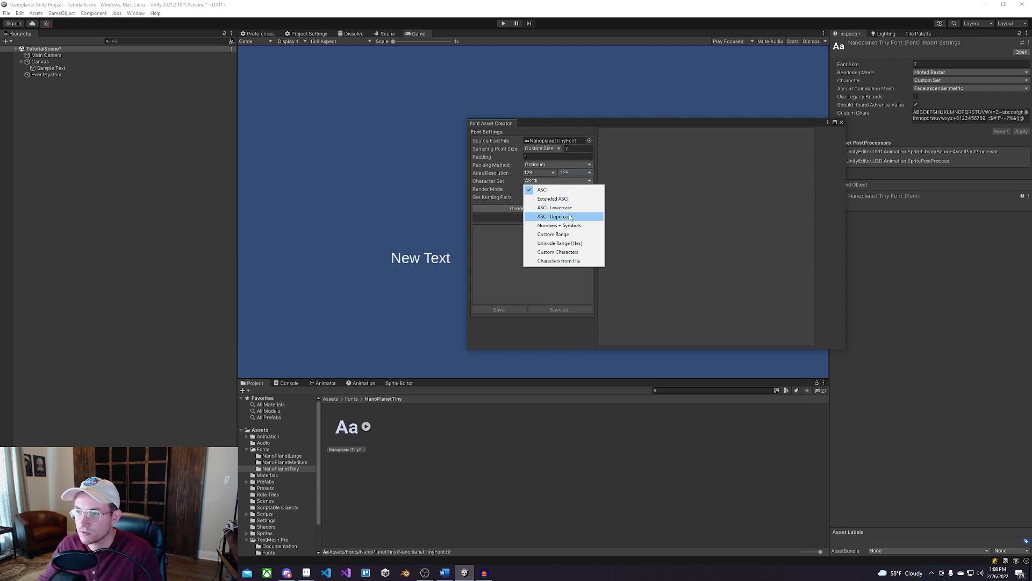
left_click(501, 256)
left_click(537, 209)
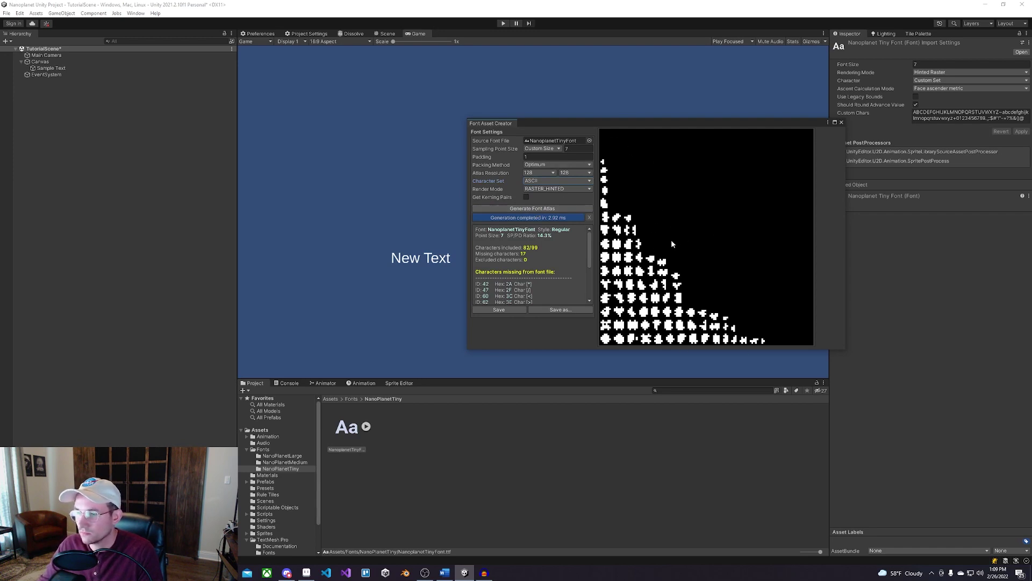
Save the generated NanoplanetTinyFont font asset into the NanoPlanetTiny folder.
left_click(499, 310)
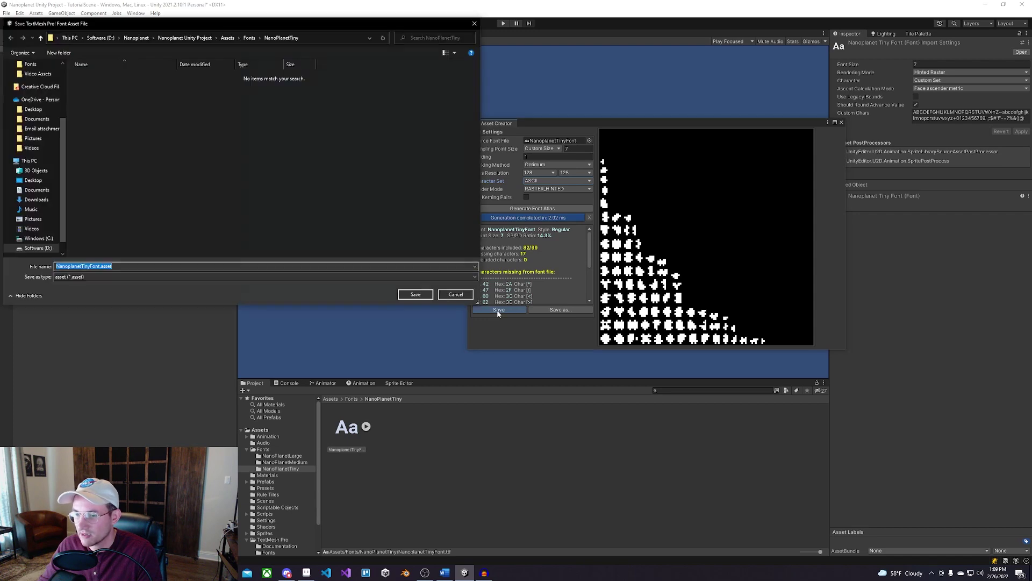
left_click(414, 294)
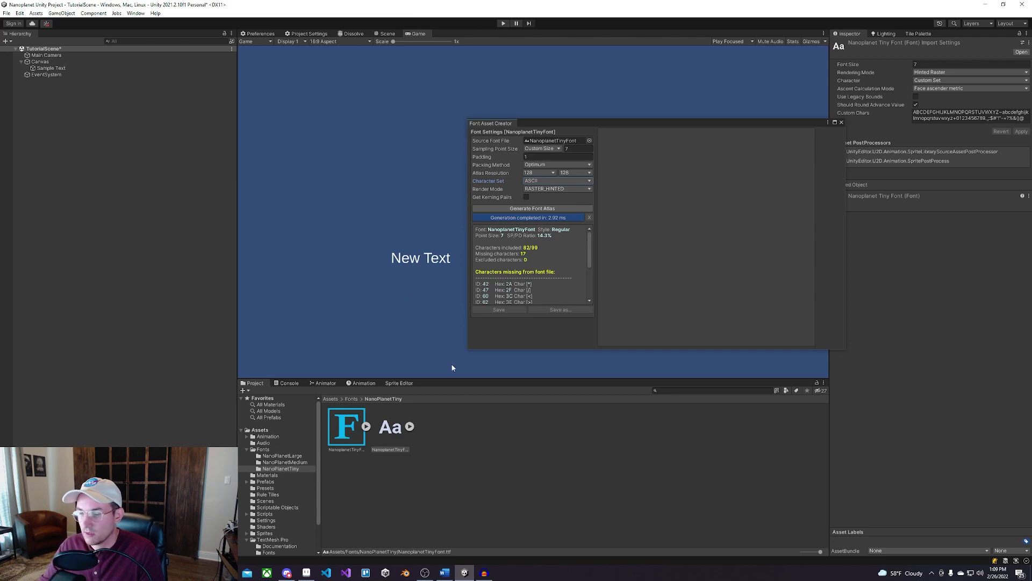
left_click(347, 433)
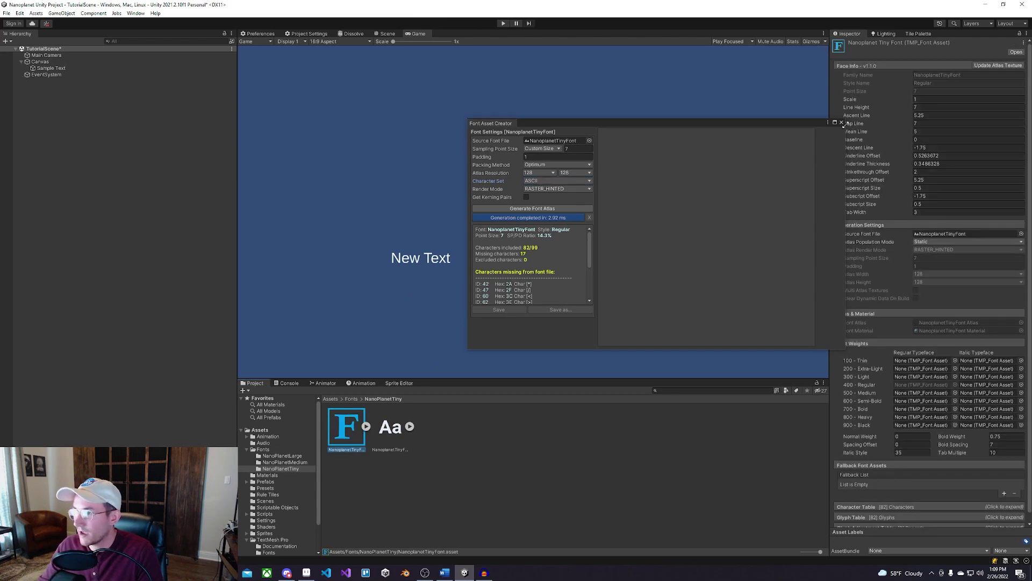
Close the Font Asset Creator and extract the font asset's atlas as a separate texture.
left_click(842, 122)
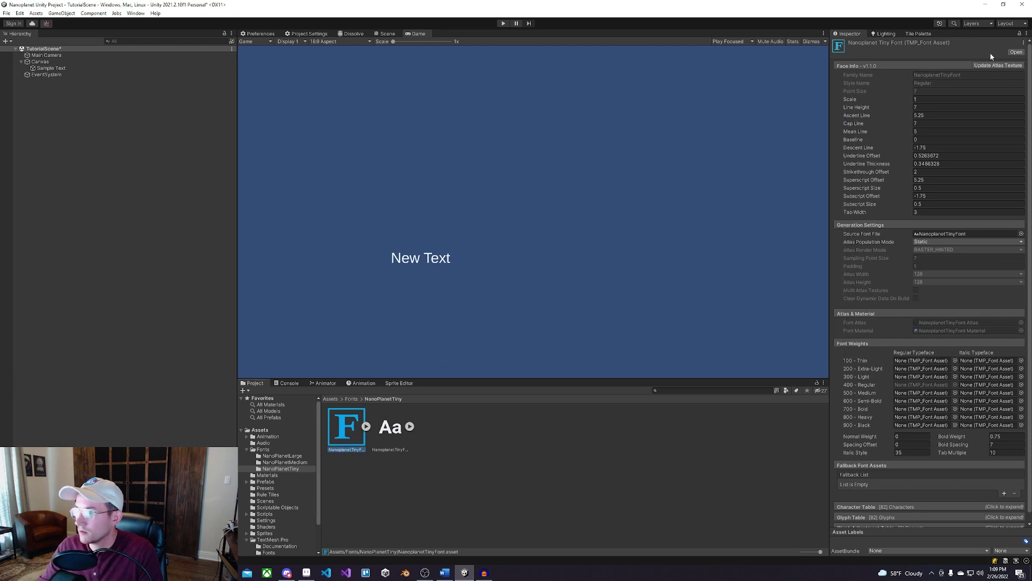
left_click(1024, 43)
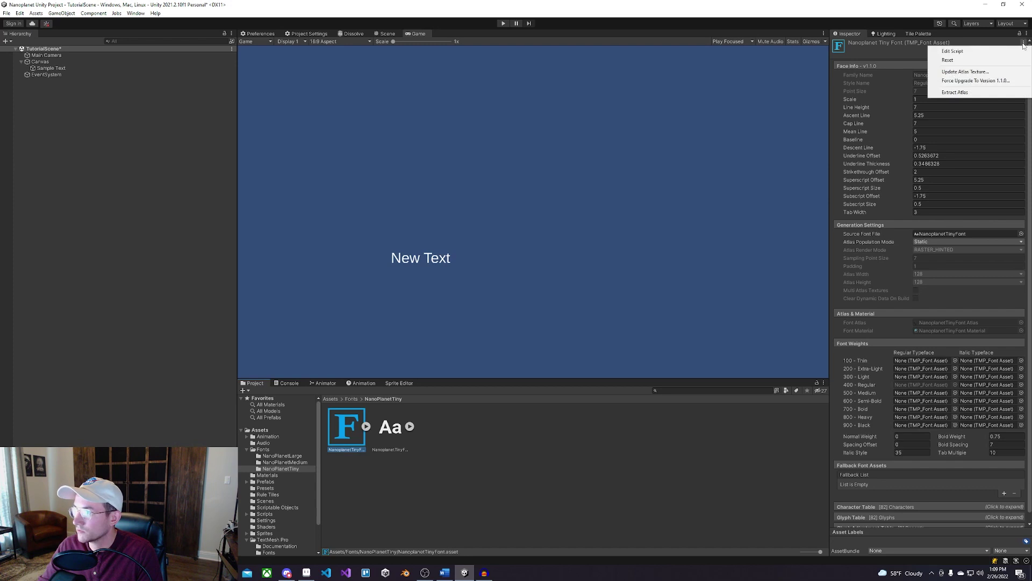
left_click(962, 92)
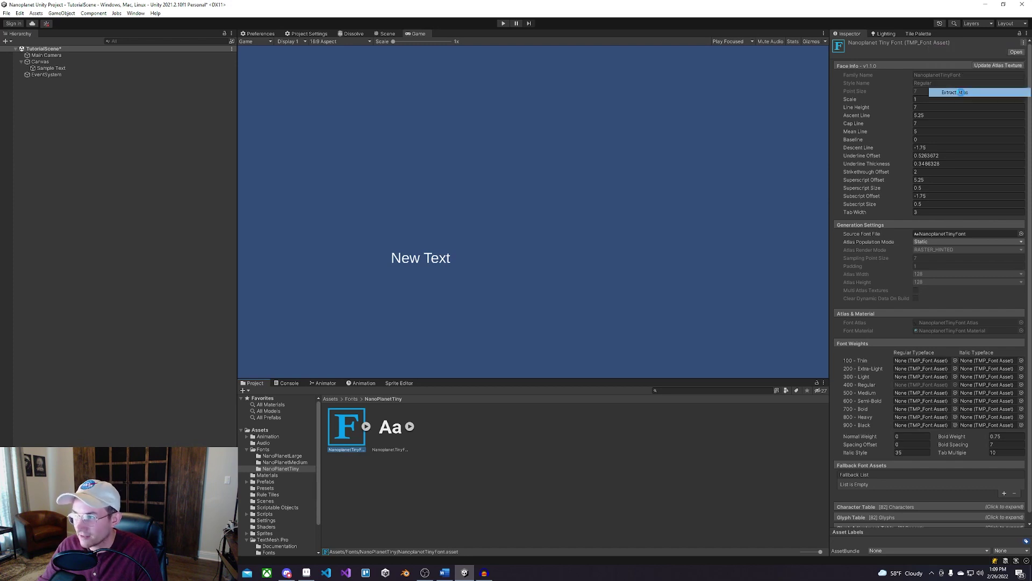
left_click(357, 434)
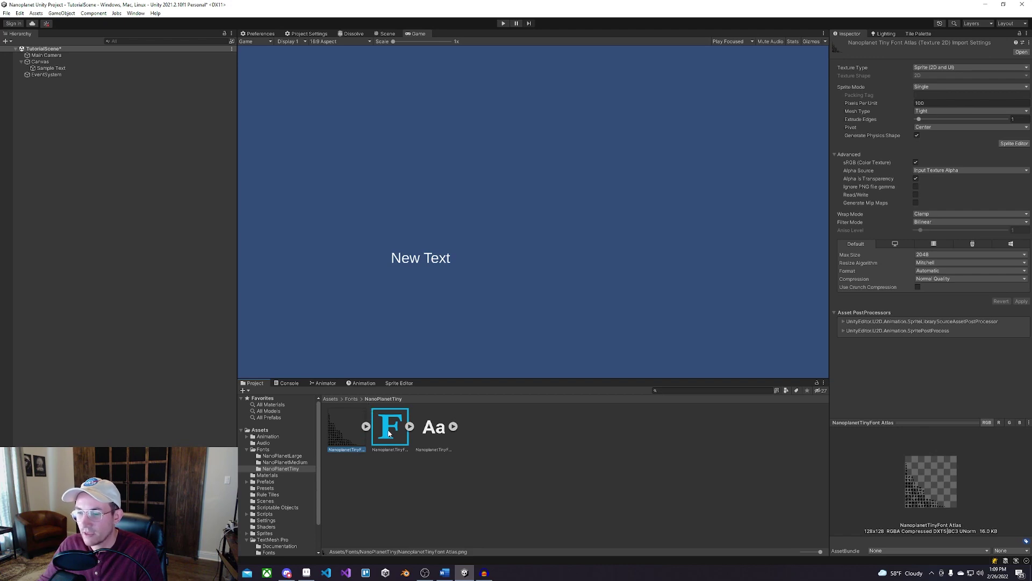
In Aseprite, browse to D:/Nanoplanet/Nanoplanet Unity Project/Assets/Fonts/NanoplanetTiny.
left_click(300, 578)
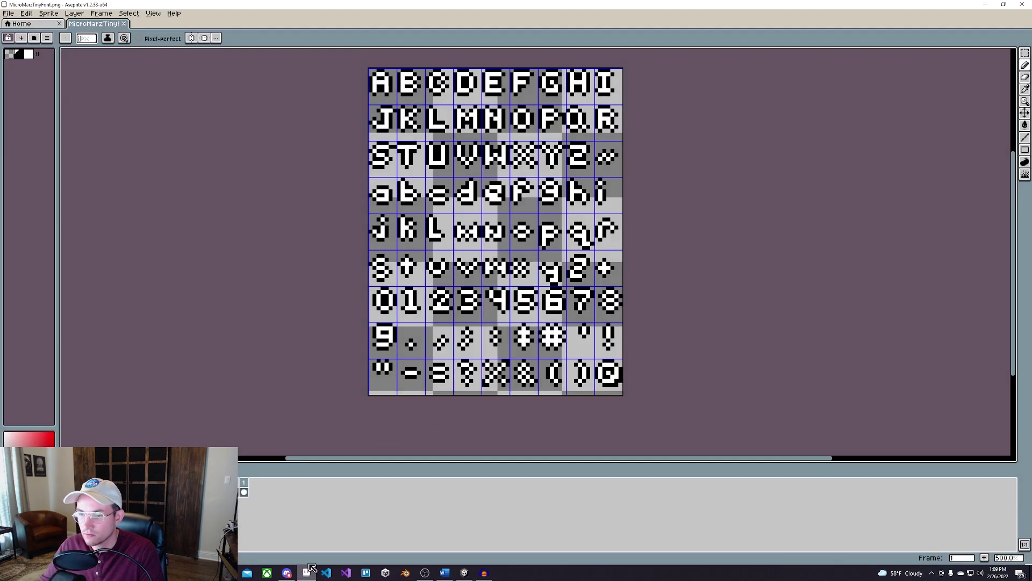
left_click(9, 13)
left_click(21, 34)
left_click(90, 58)
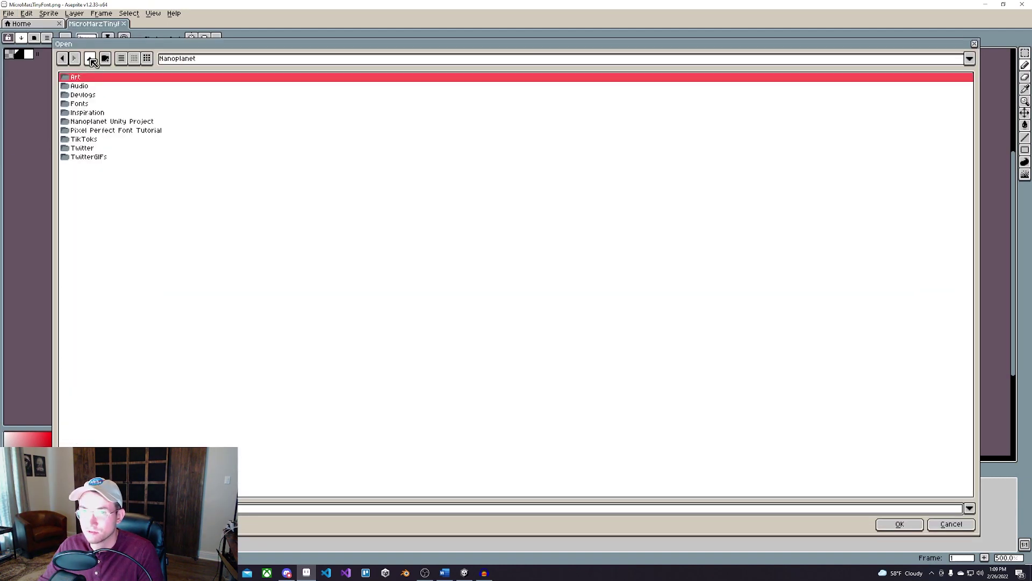
left_click(90, 58)
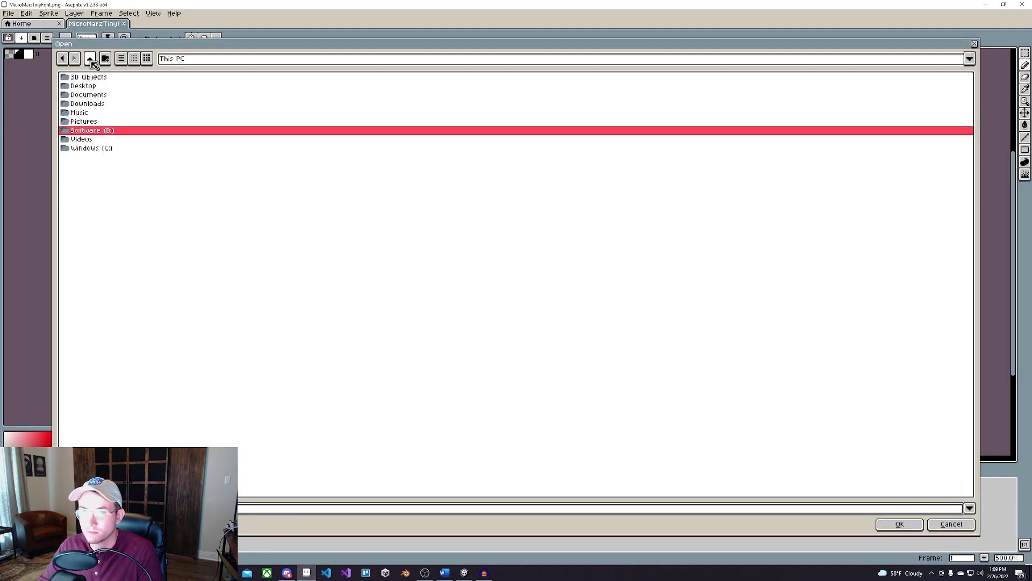
double_click(91, 131)
double_click(95, 193)
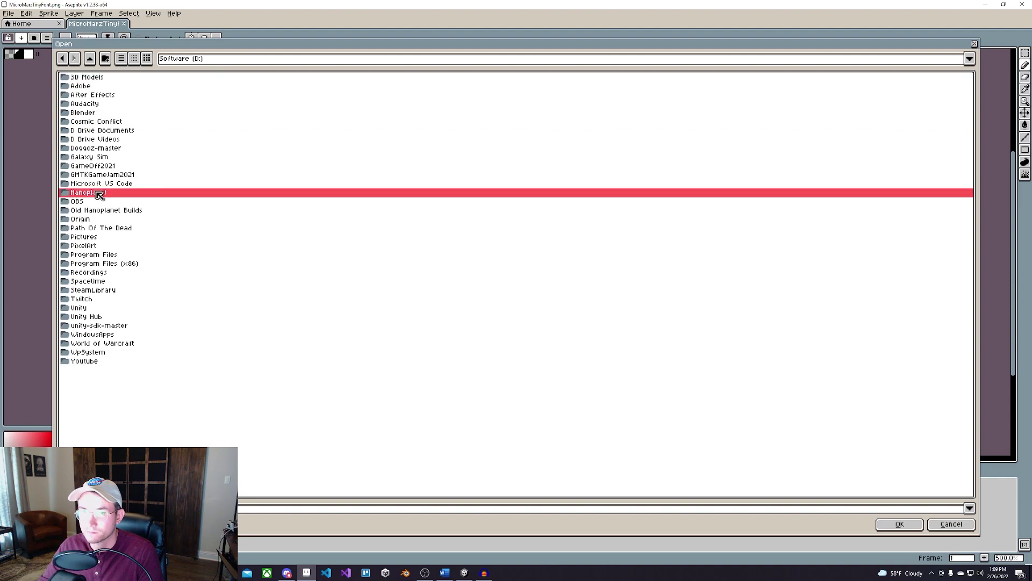
double_click(92, 121)
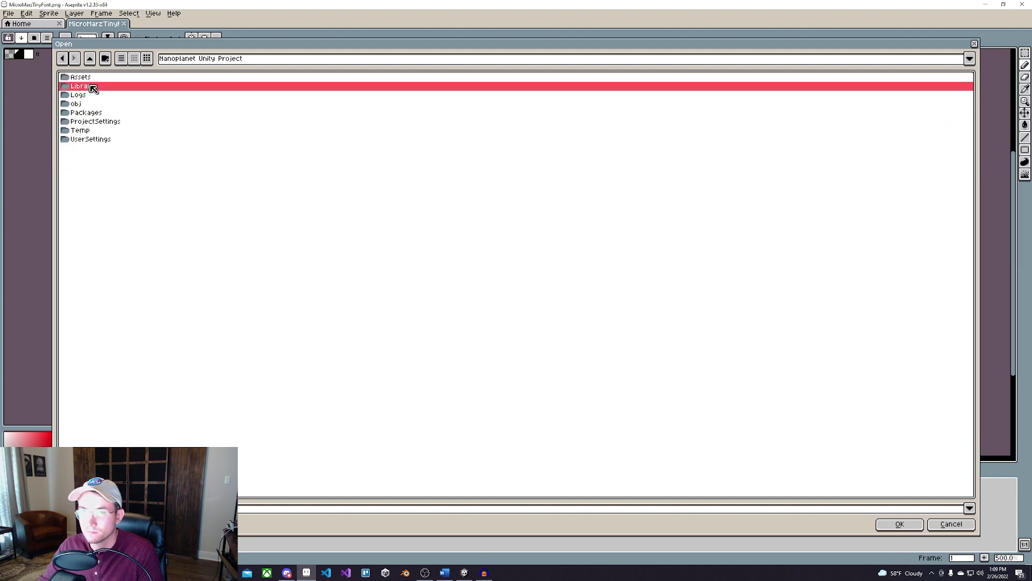
double_click(89, 78)
double_click(90, 95)
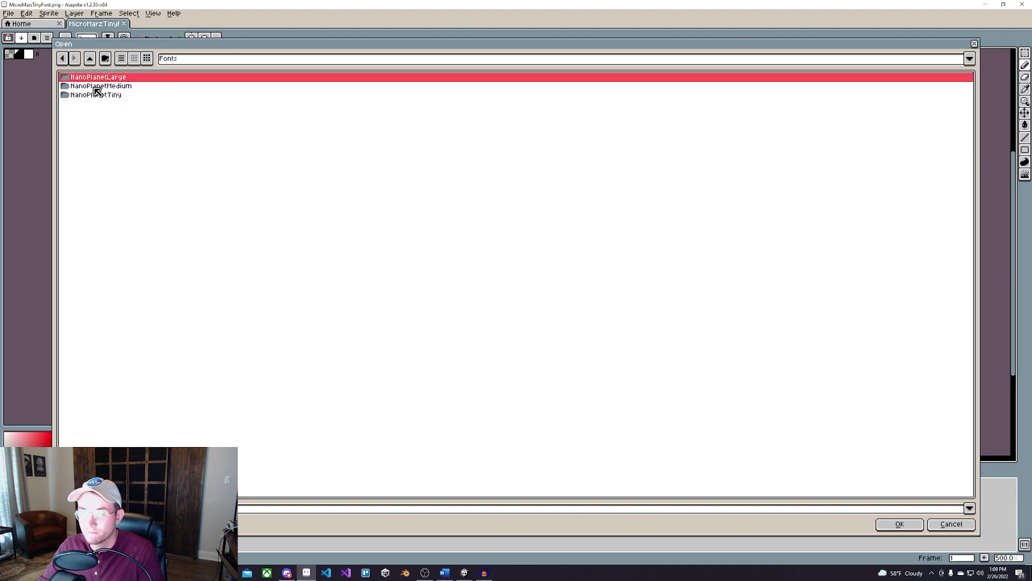
double_click(96, 95)
Open NanoplanetTinyFont Atlas.png and pan the atlas into view.
left_click(116, 78)
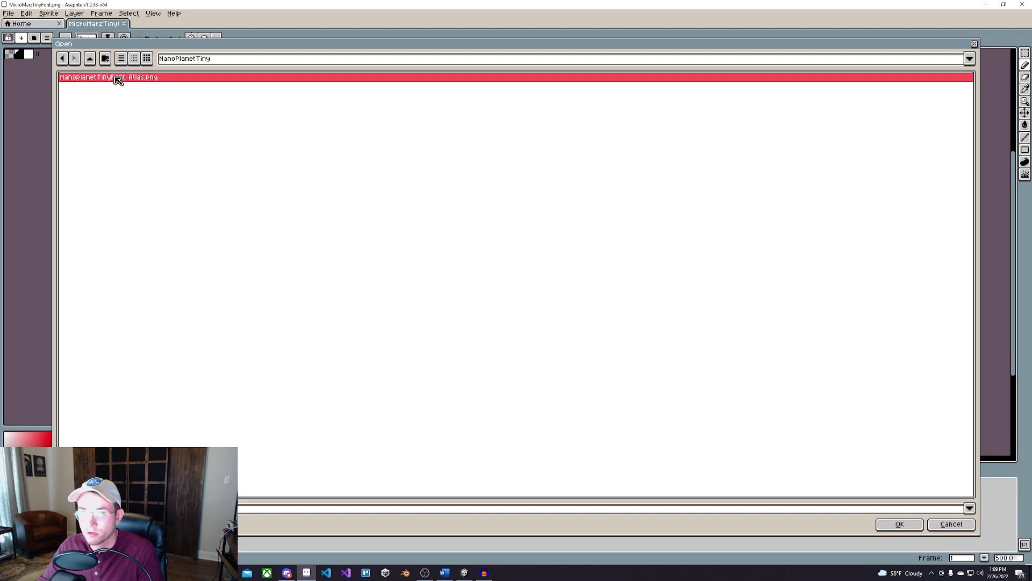
left_click(898, 521)
scroll(504, 277, "up", 2)
middle_click_drag(667, 185, 554, 264)
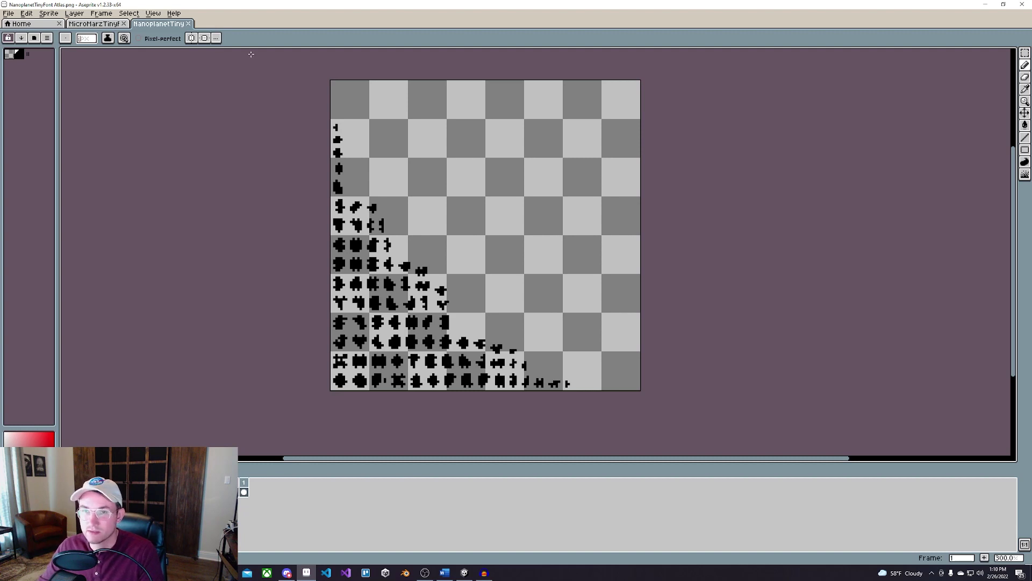
Dock the NanoplanetTiny atlas in a split pane beside the reference glyph sheet and widen it.
left_click_drag(172, 25, 927, 73)
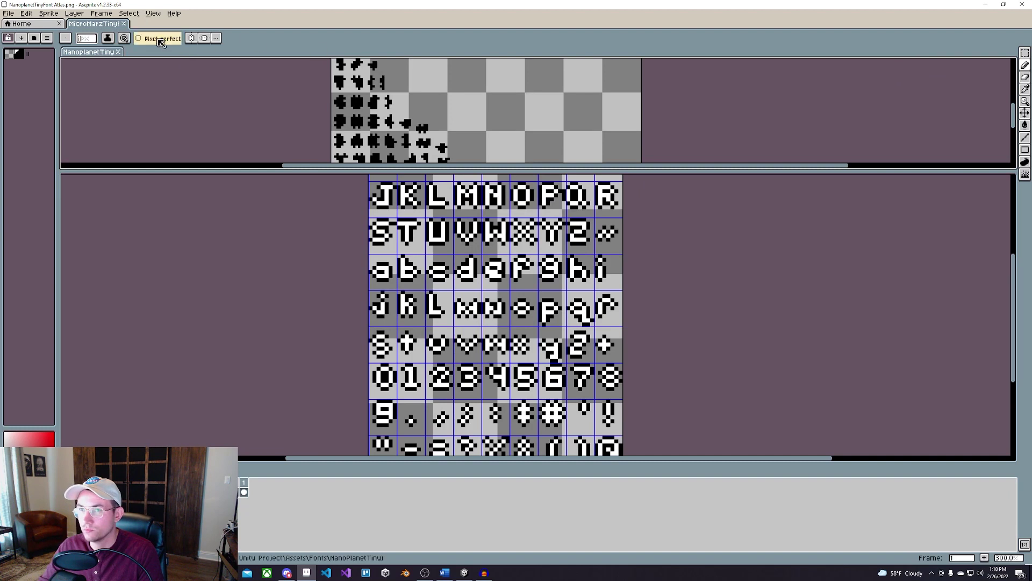
left_click_drag(113, 53, 86, 211)
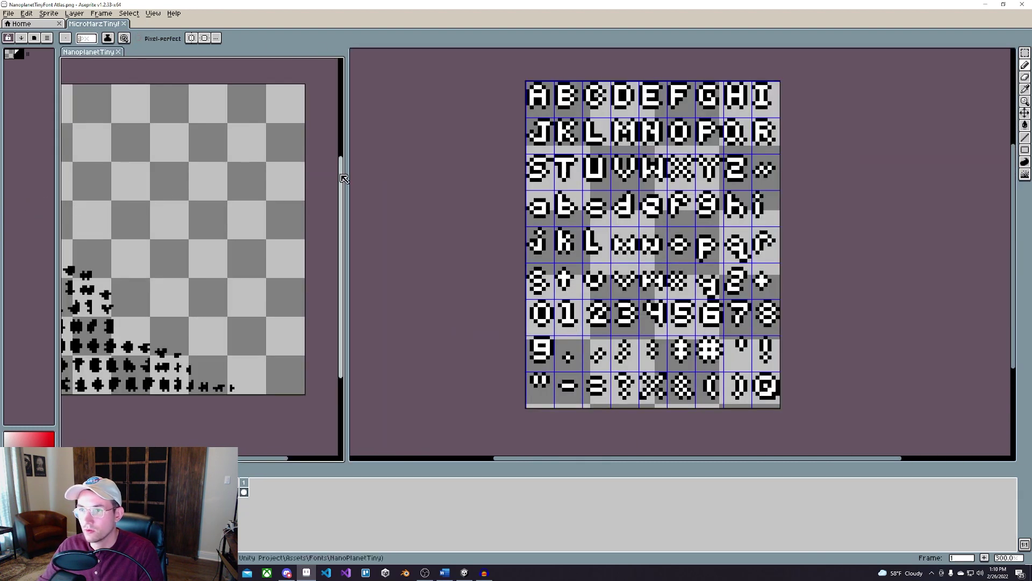
left_click_drag(344, 162, 445, 161)
Paste the copied # glyph into its place in the atlas.
scroll(347, 224, "left", 5)
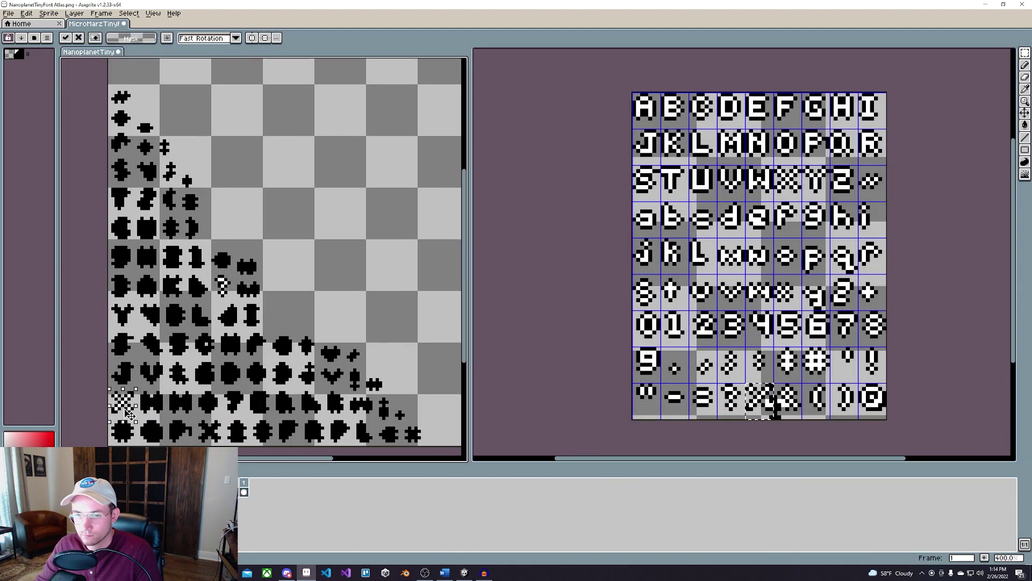
key("ctrl+v")
left_click_drag(293, 401, 465, 425)
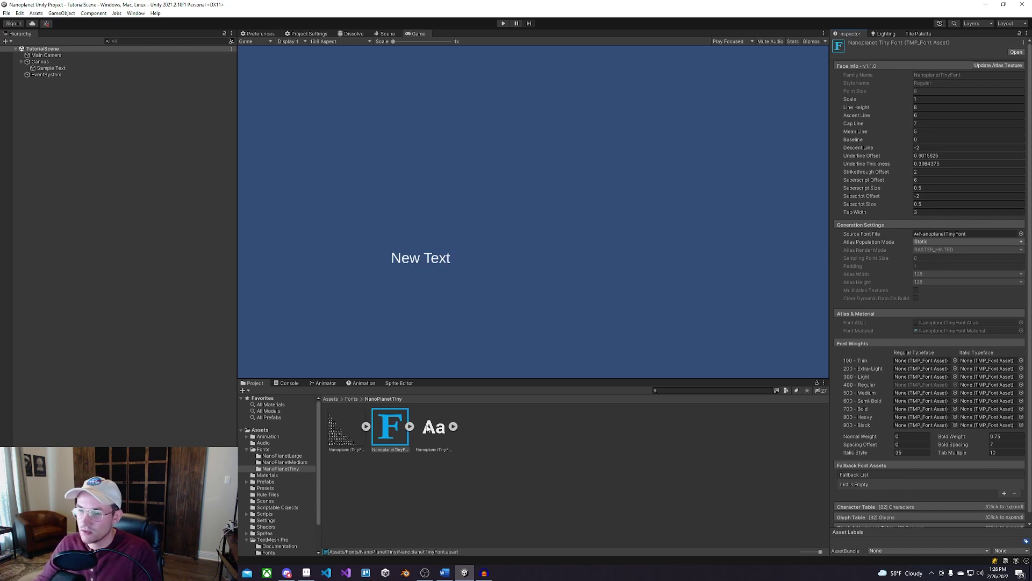
Drag the NanoplanetTiny atlas texture into the font material's Font Atlas slot under Debug Settings.
left_click(395, 435)
left_click(410, 427)
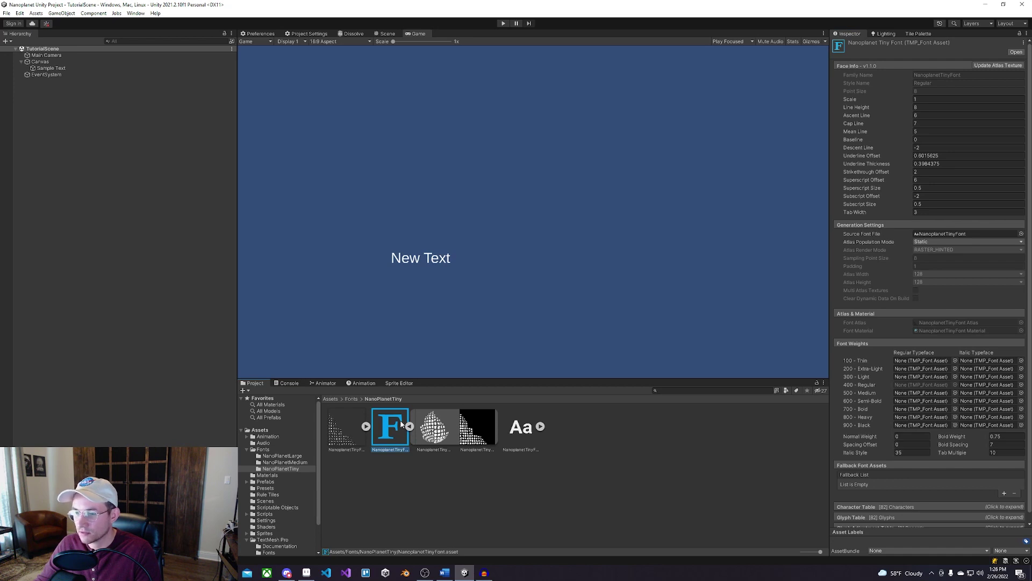
left_click(433, 431)
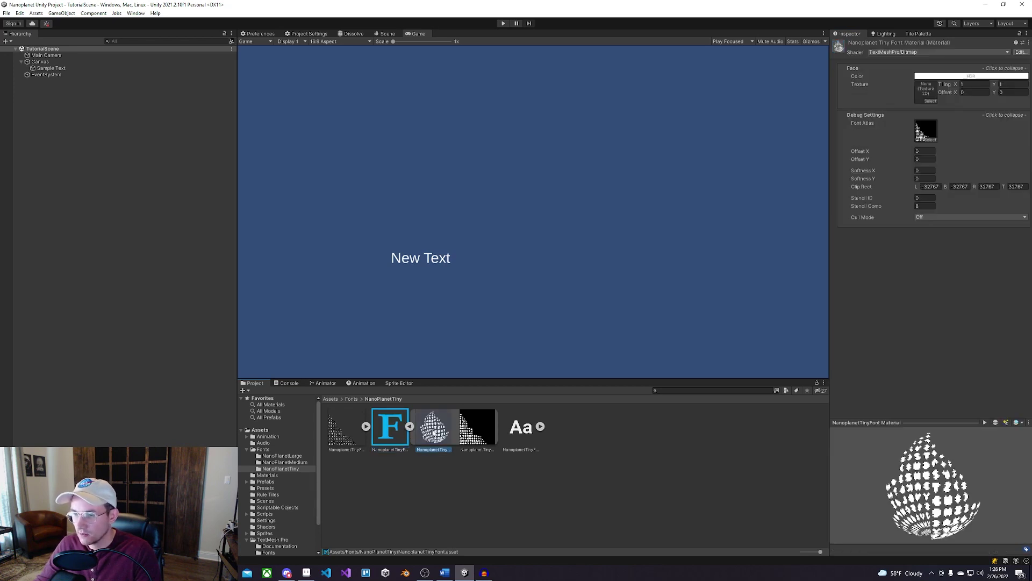
left_click(999, 115)
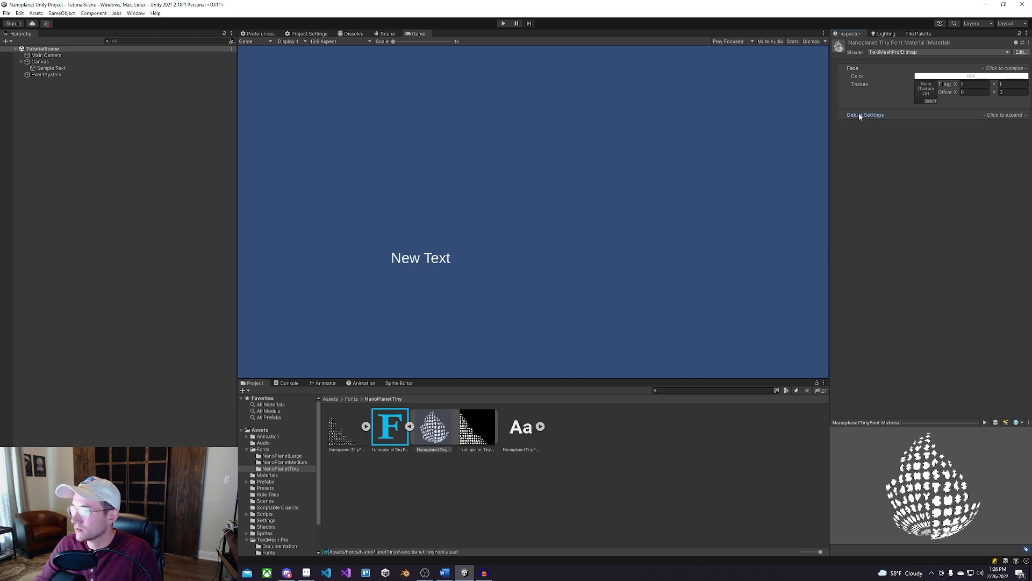
left_click(1002, 115)
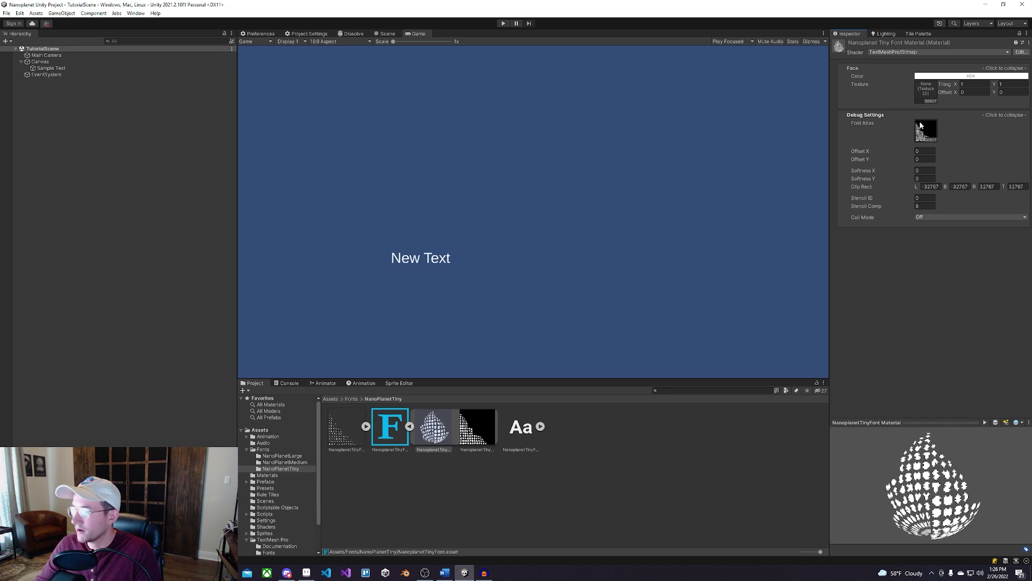
left_click_drag(348, 440, 936, 138)
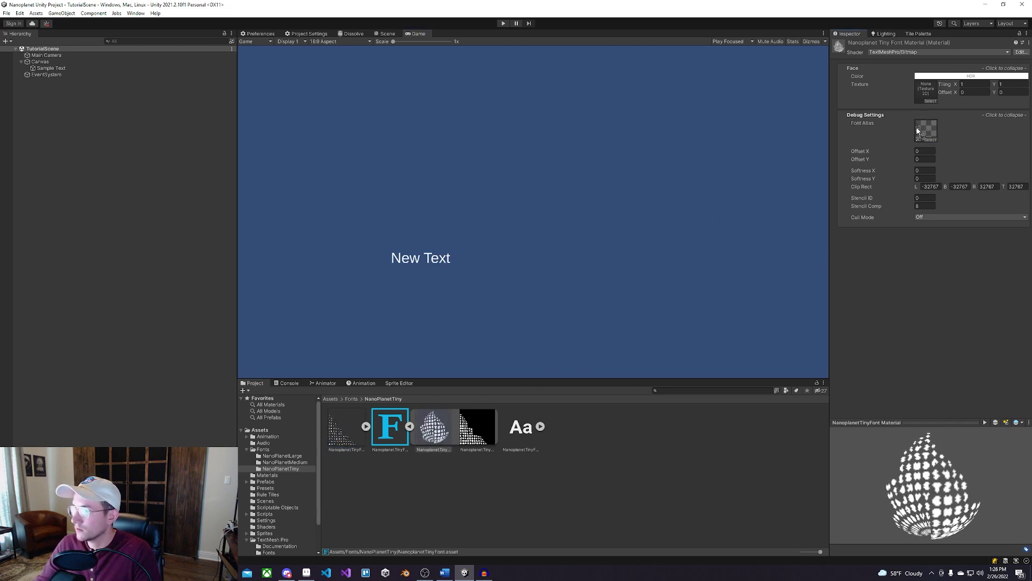
left_click(341, 439)
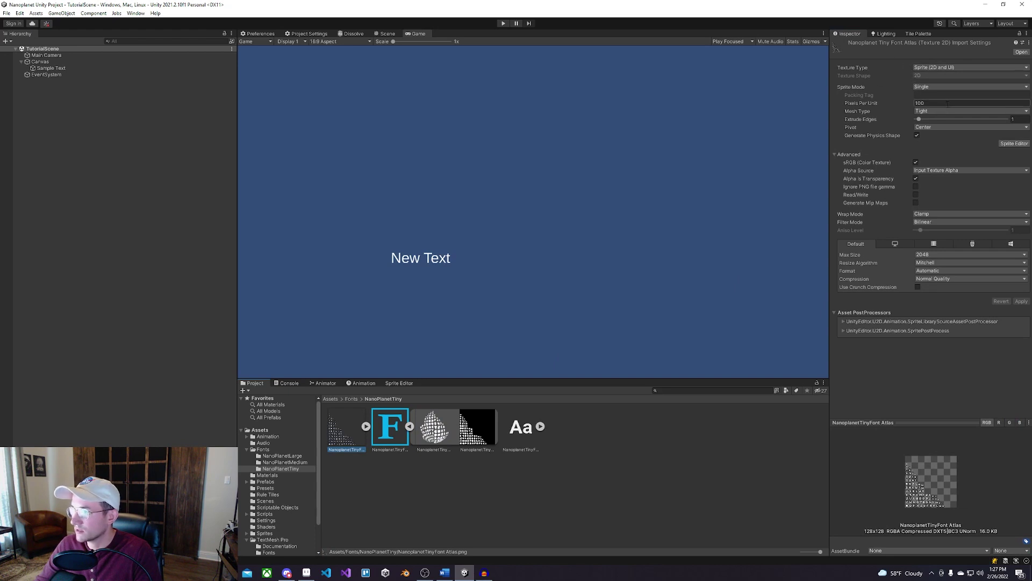
Give the atlas texture 16 pixels per unit, Point (no filter) filtering and no compression, and apply.
left_click(919, 102)
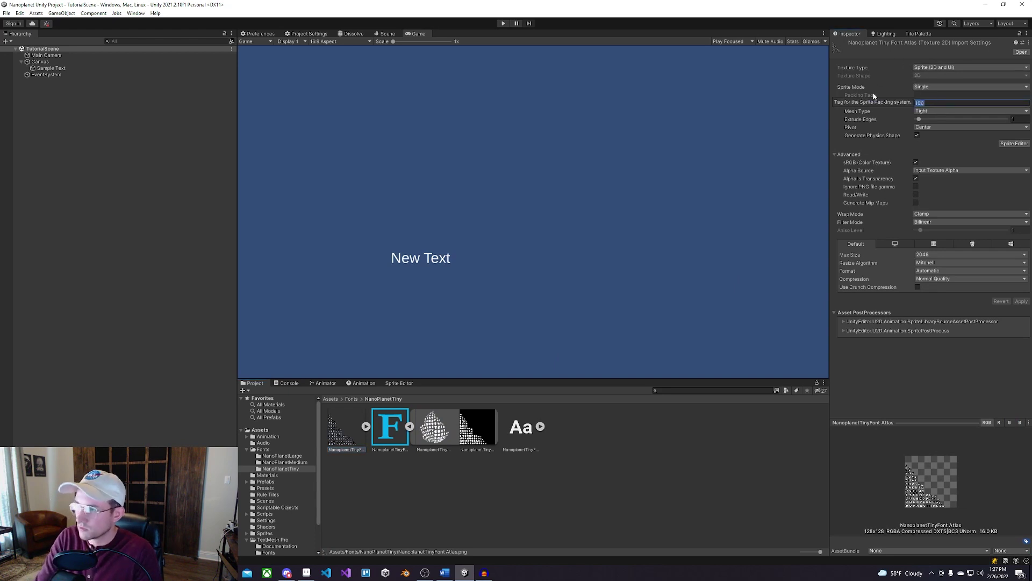
type("16")
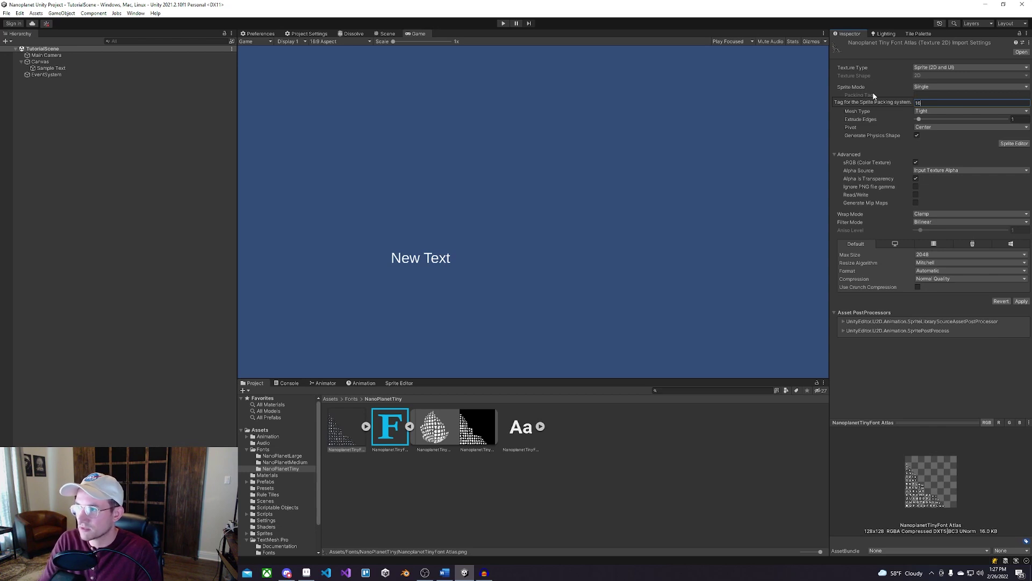
left_click(929, 222)
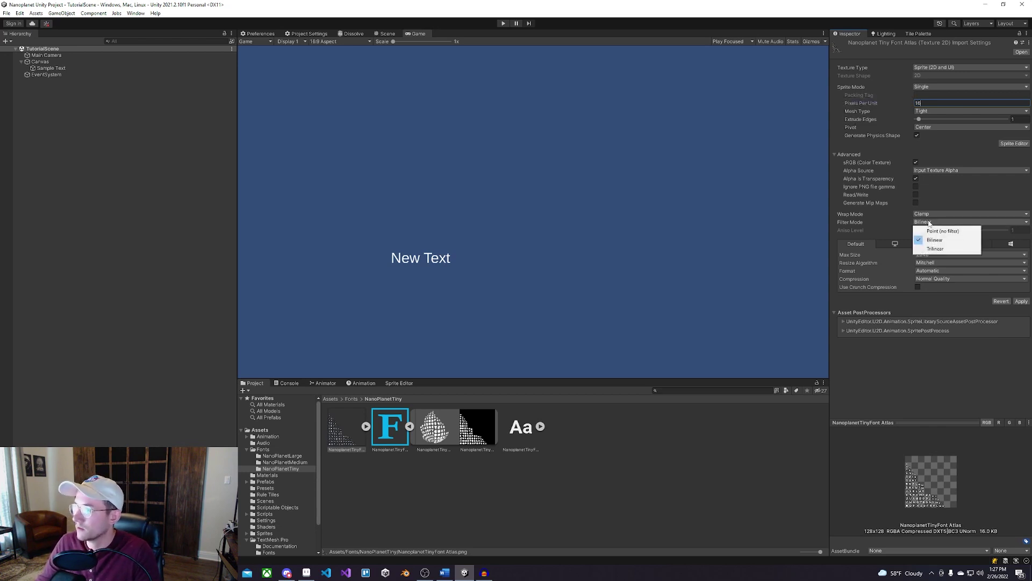
left_click(931, 230)
left_click(920, 278)
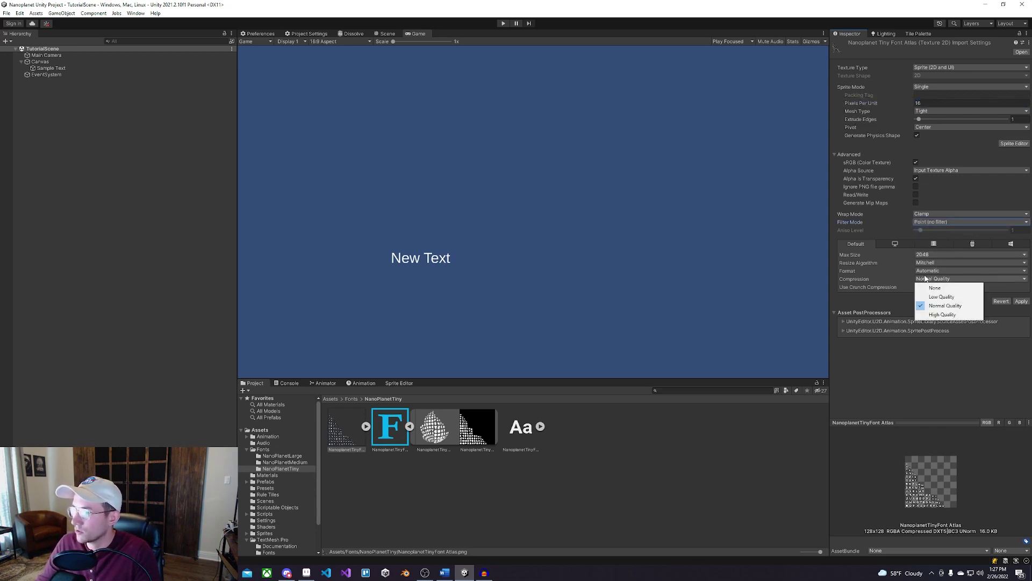
left_click(930, 284)
left_click(1021, 293)
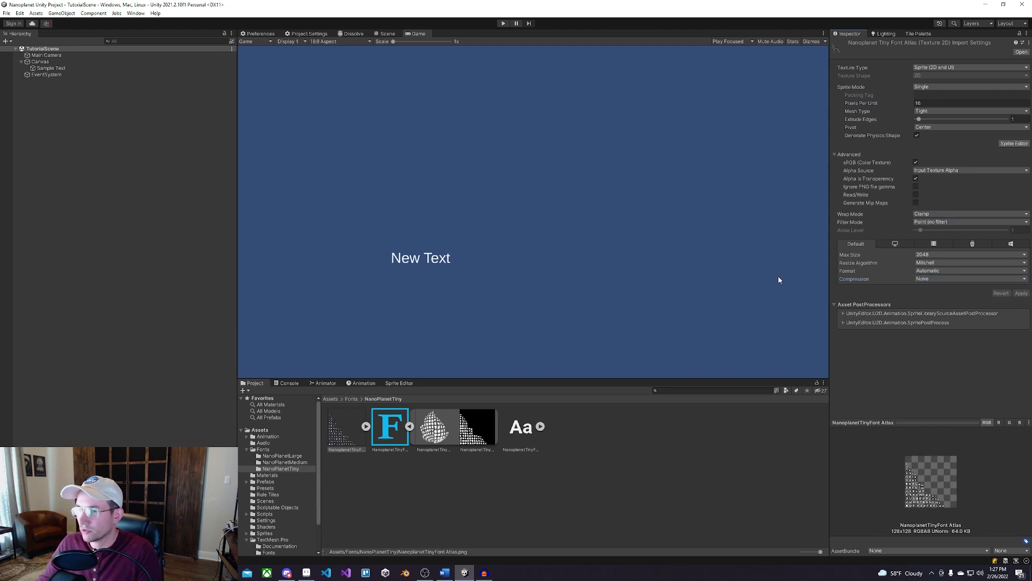
Set Sample Text's Font Asset to NanoplanetTiny, which renders the text as garbled blocks.
left_click(51, 69)
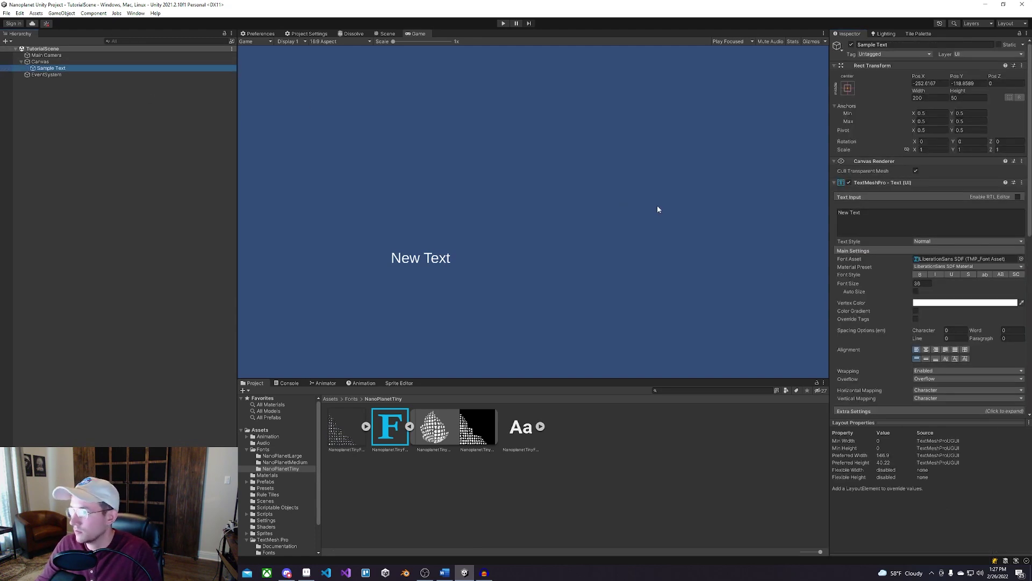
left_click(1021, 258)
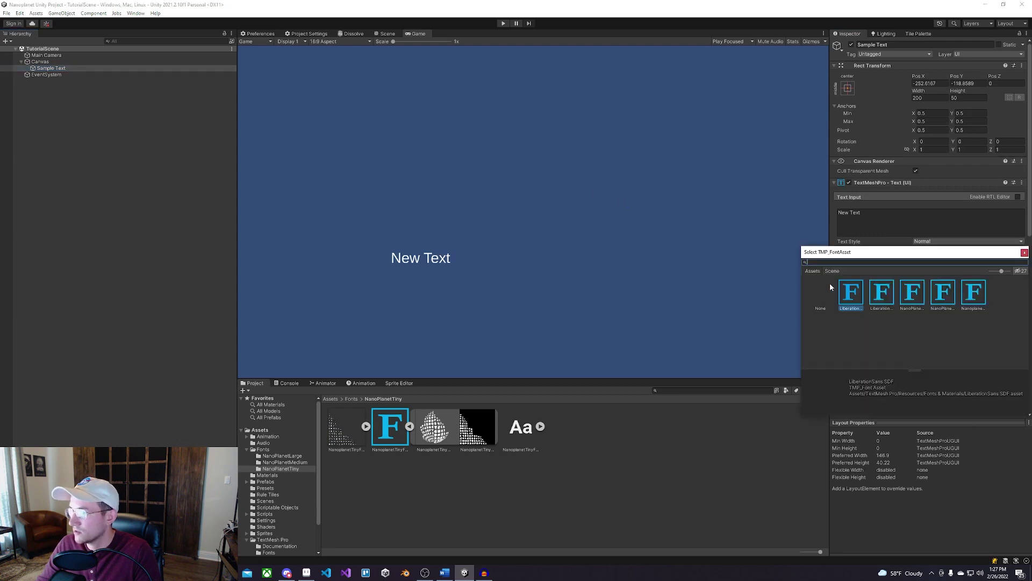
left_click(910, 296)
left_click(943, 297)
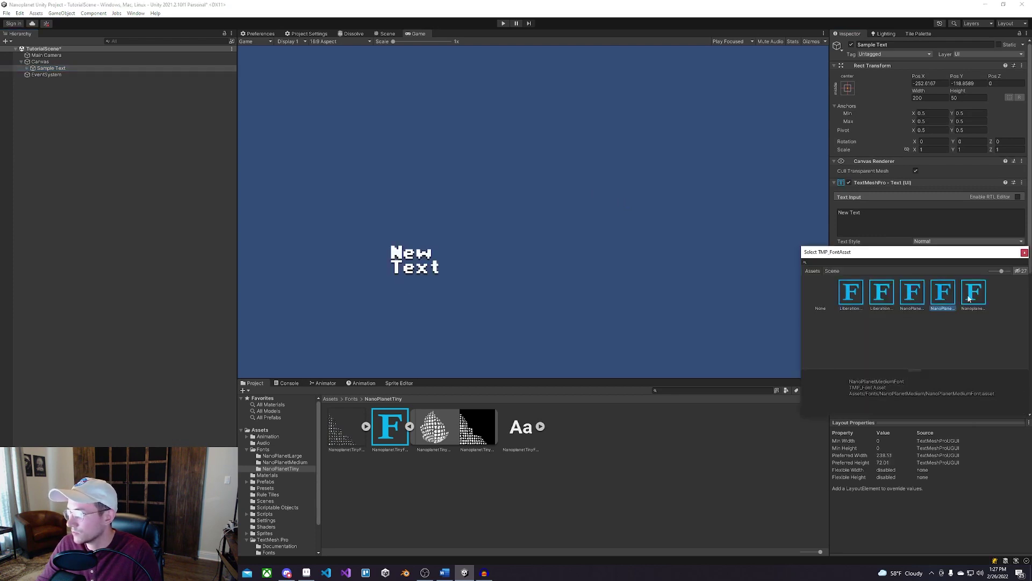
left_click(973, 299)
left_click(973, 300)
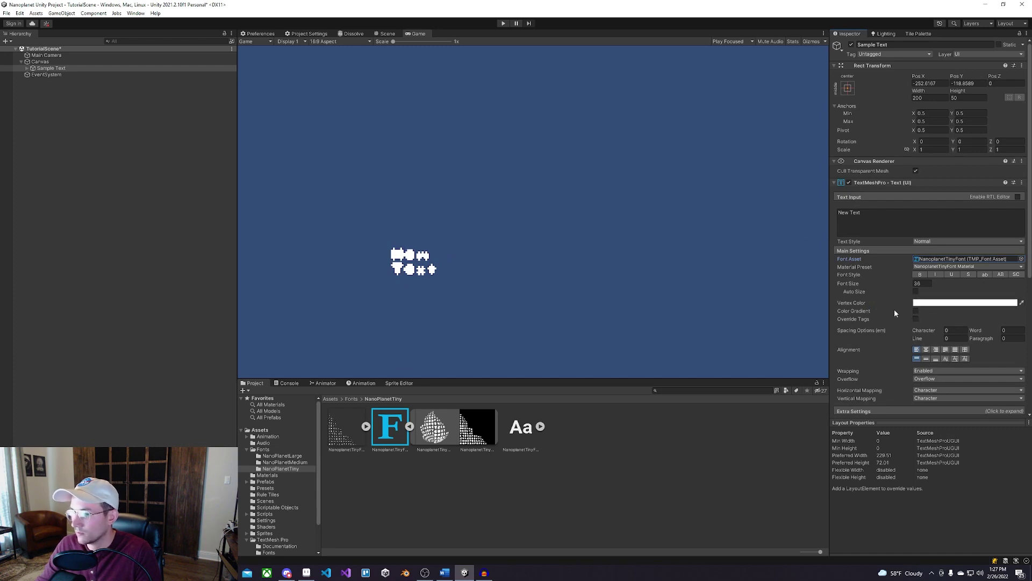
left_click(353, 423)
Switch the NanoplanetTiny font material's shader to TextMeshPro/Bitmap Custom Atlas.
left_click(398, 427)
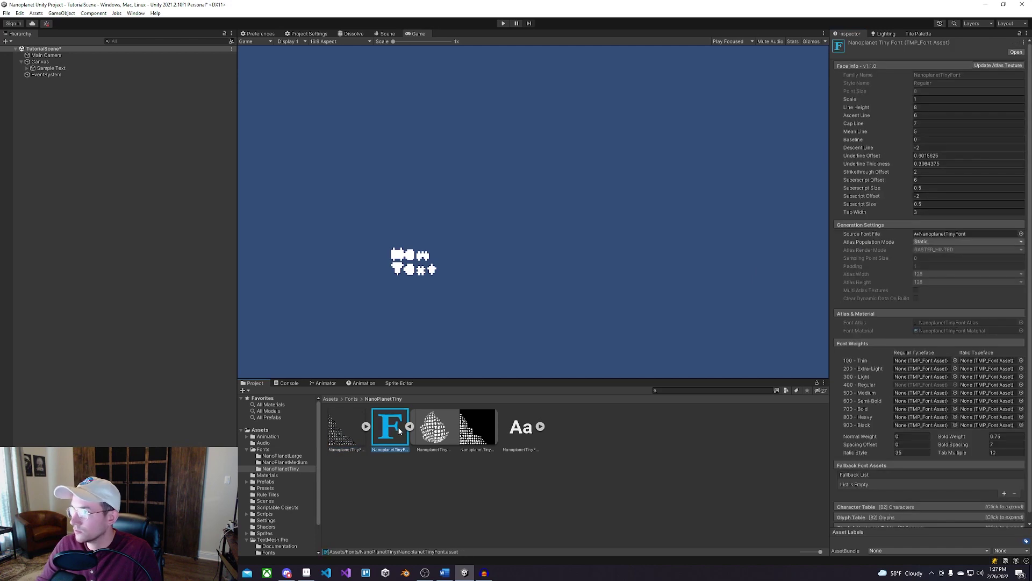
left_click(434, 428)
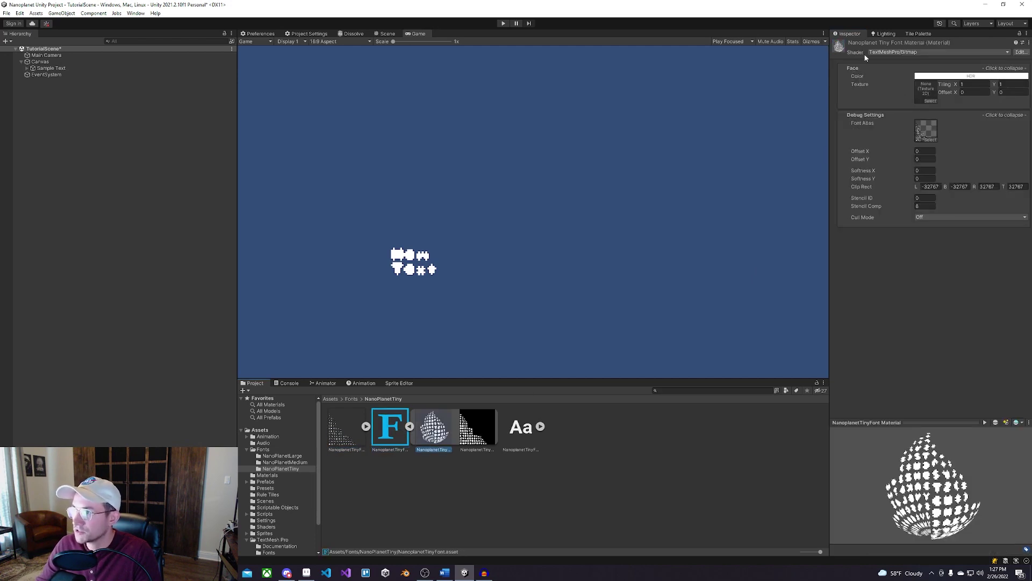
left_click(890, 53)
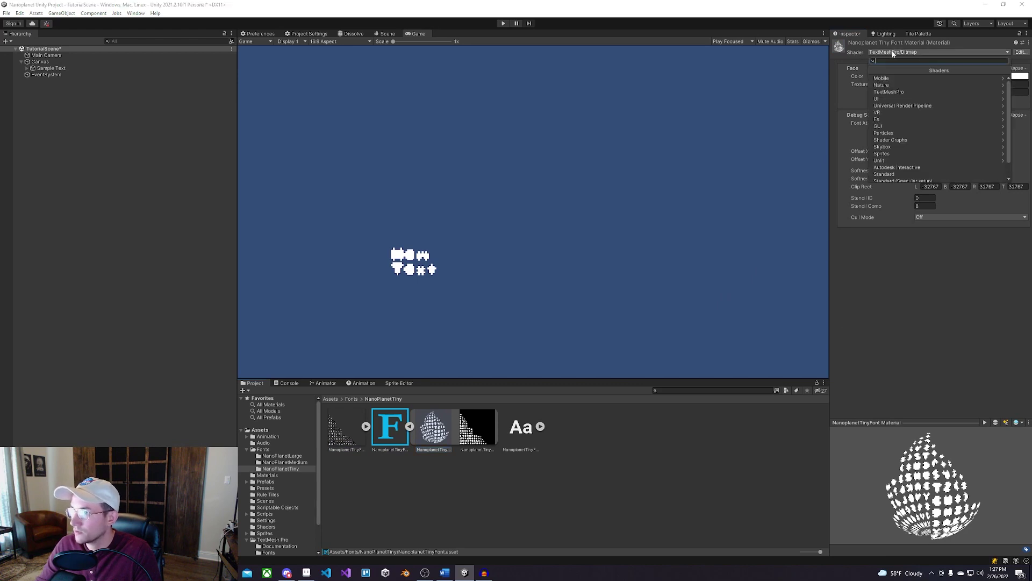
left_click(890, 92)
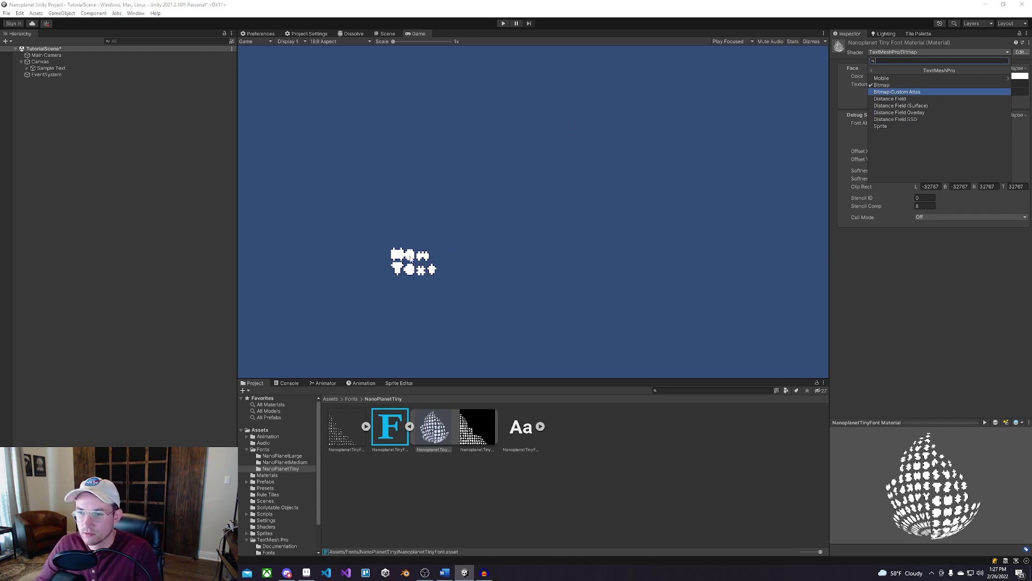
left_click(884, 93)
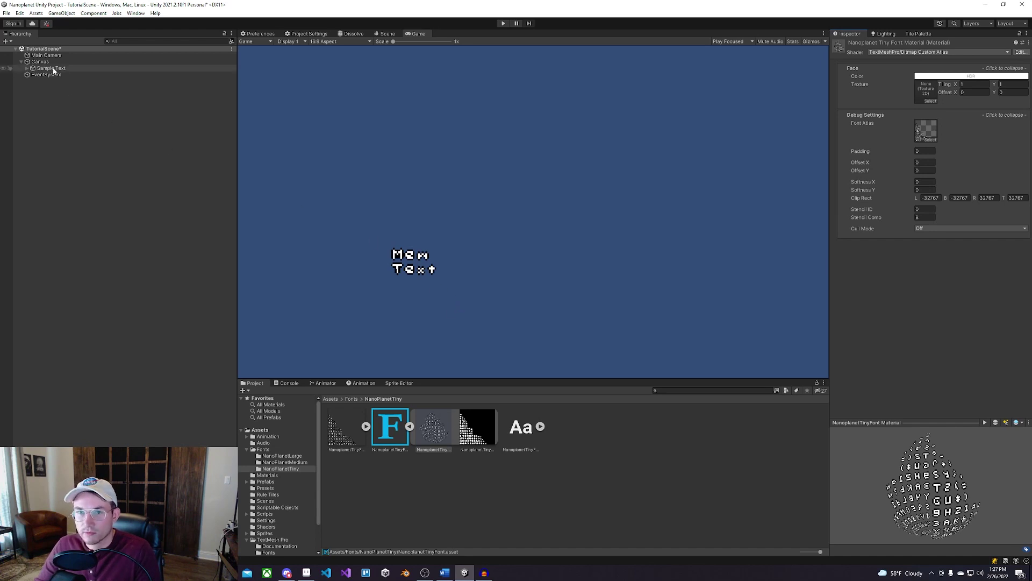
left_click(80, 68)
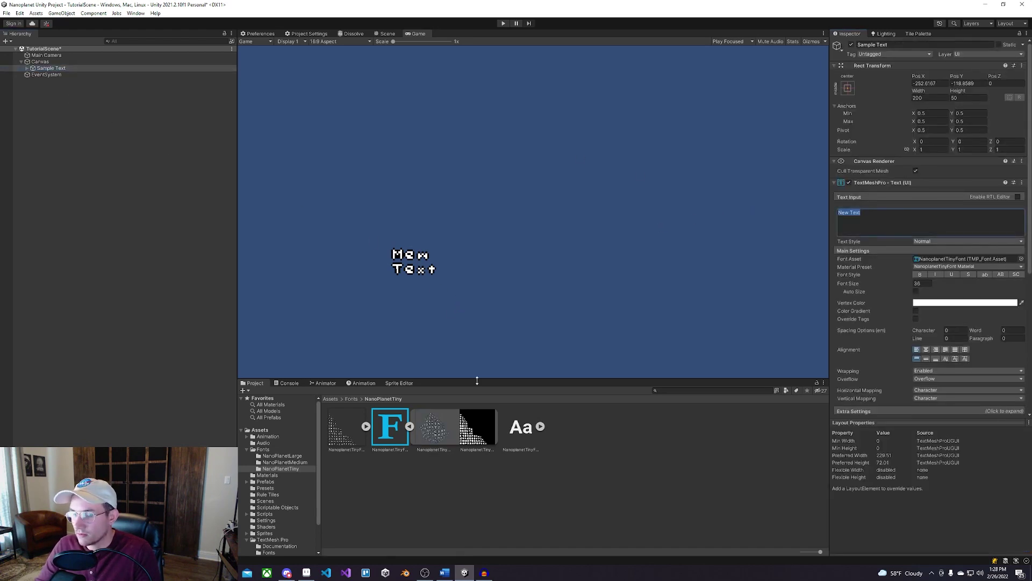
In Aseprite's MicroMarz font sheet, move the selection marquee from the W glyph onto the T glyph.
left_click(305, 573)
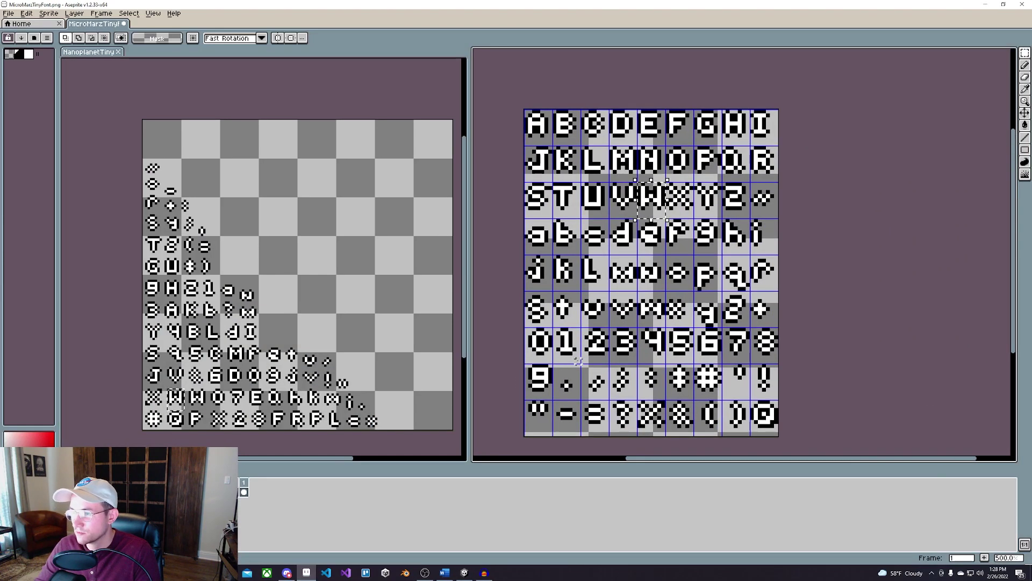
scroll(538, 191, "up", 5)
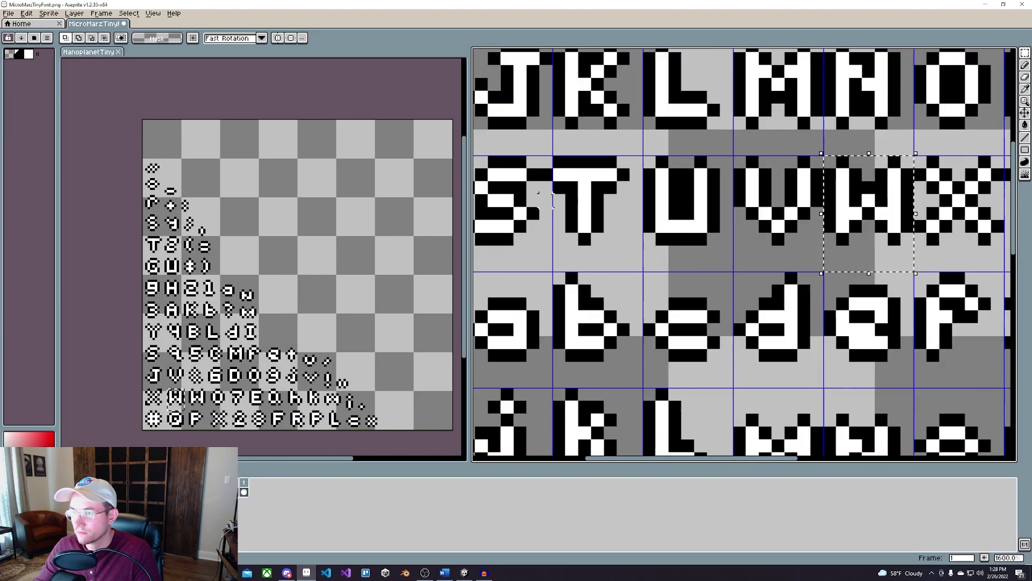
left_click_drag(636, 211, 681, 271)
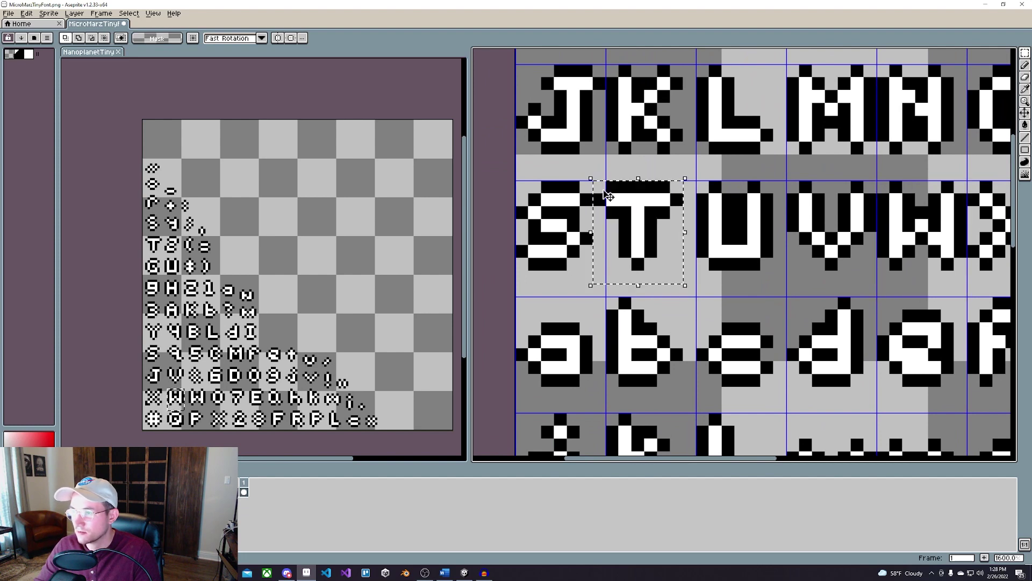
left_click_drag(645, 239, 655, 266)
scroll(655, 266, "down", 3)
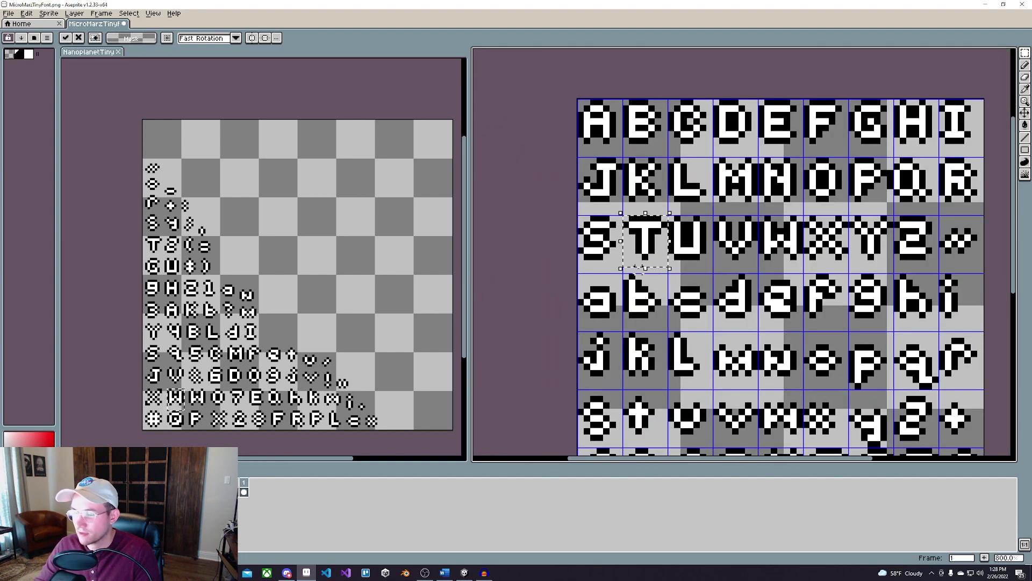
scroll(667, 280, "right", 3)
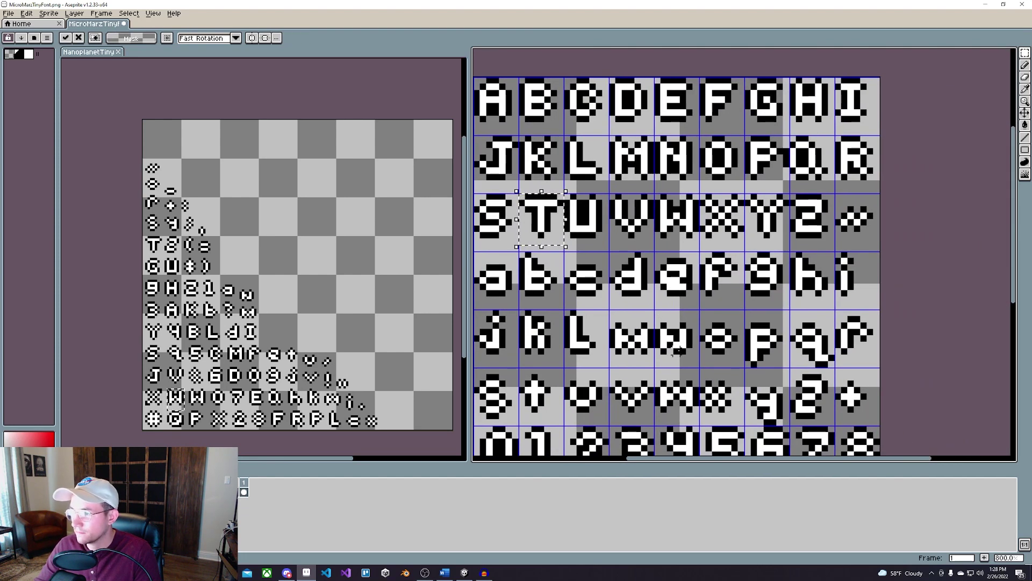
scroll(596, 338, "left", 2)
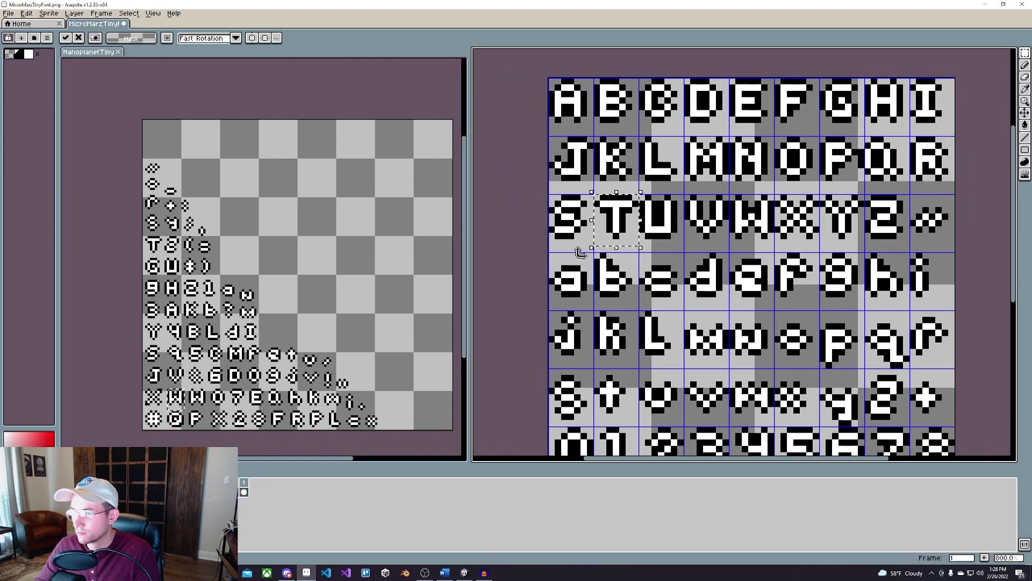
scroll(641, 220, "down", 1)
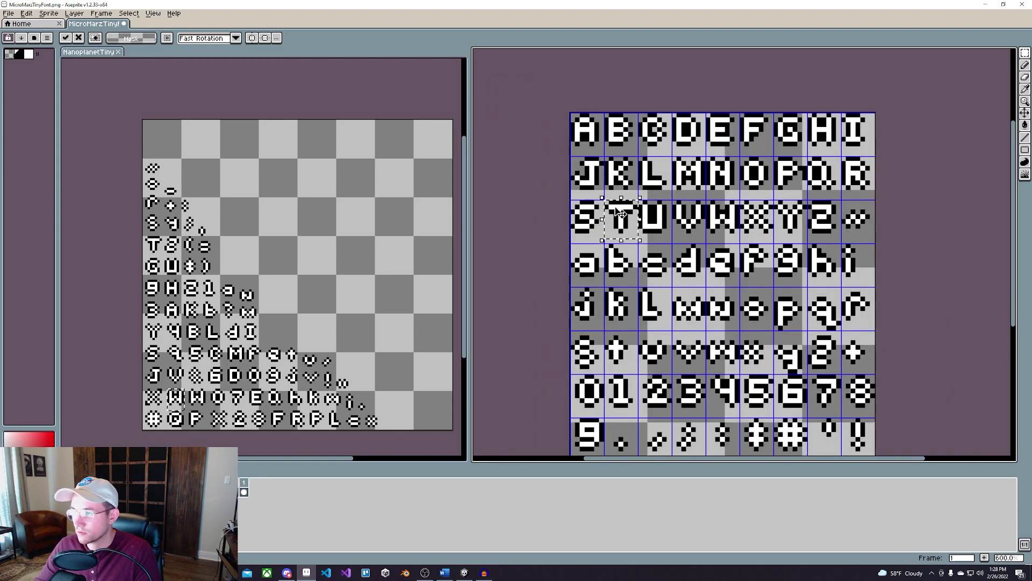
Replace Sample Text's New Text input with NM to check those glyphs.
left_click(984, 5)
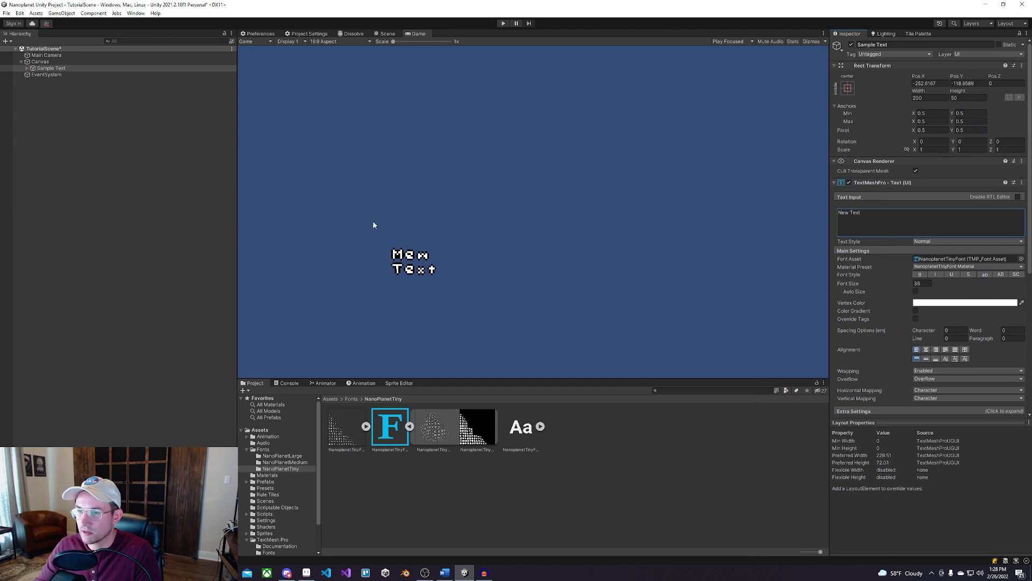
scroll(403, 261, "up", 2)
left_click(876, 215)
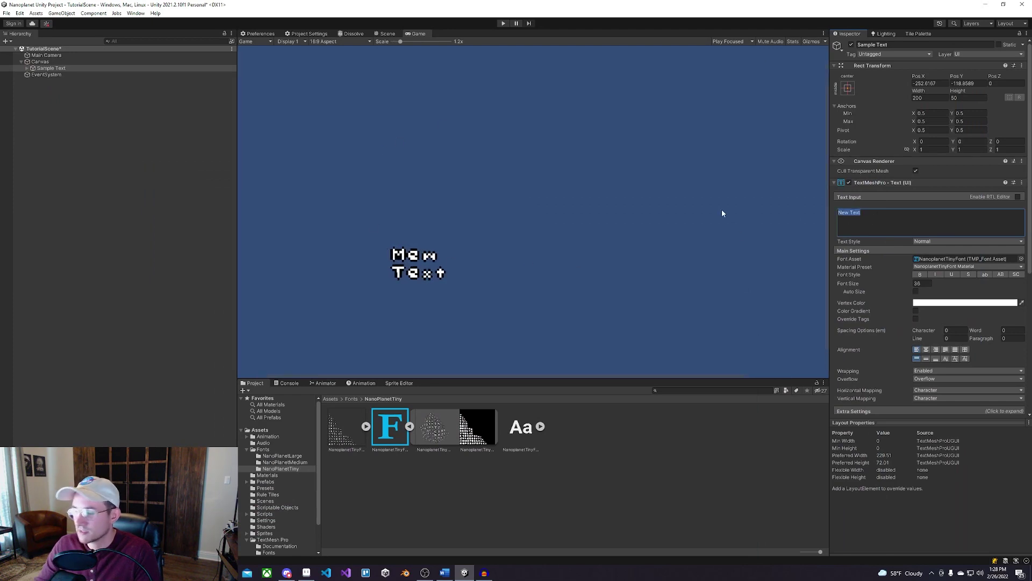
type("N")
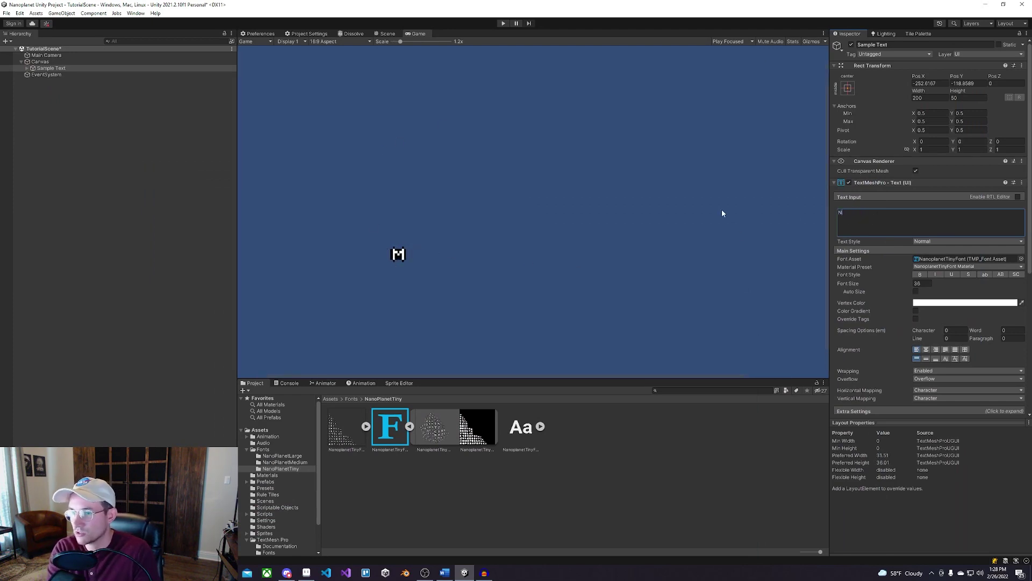
type("M")
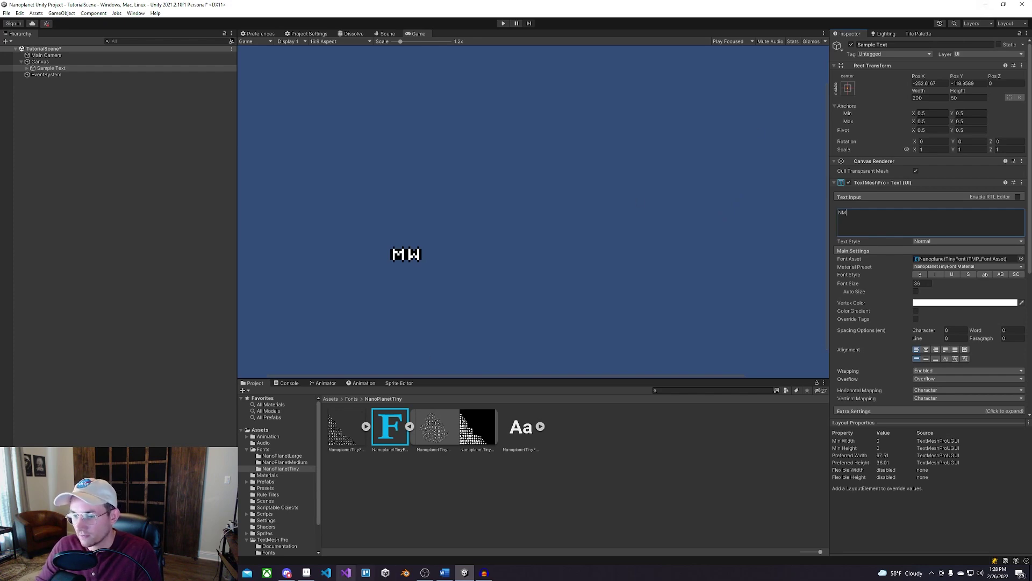
Paste the reference font's N glyph into the NanoplanetTiny atlas over the incorrect cell.
left_click(306, 572)
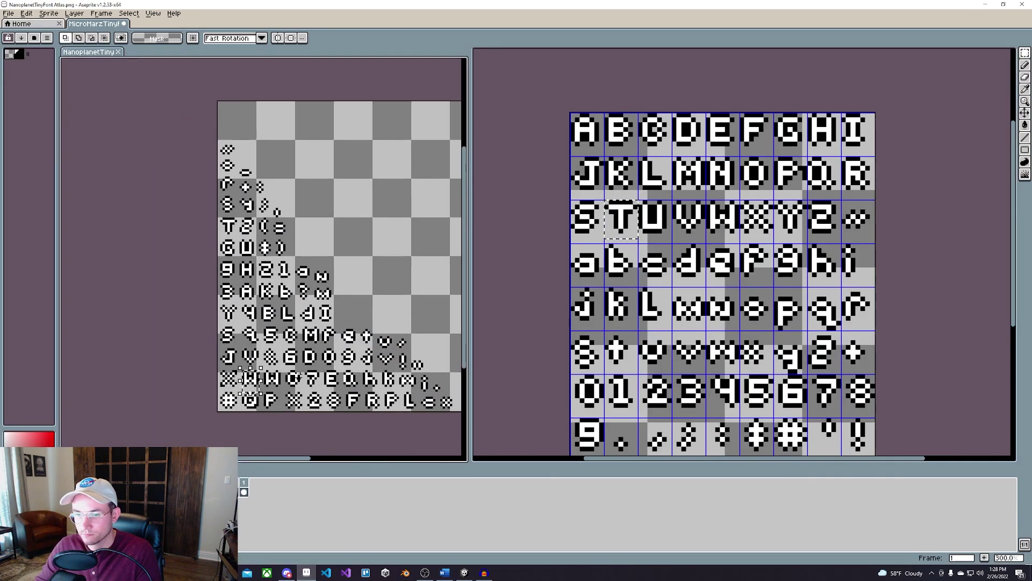
scroll(299, 380, "up", 1)
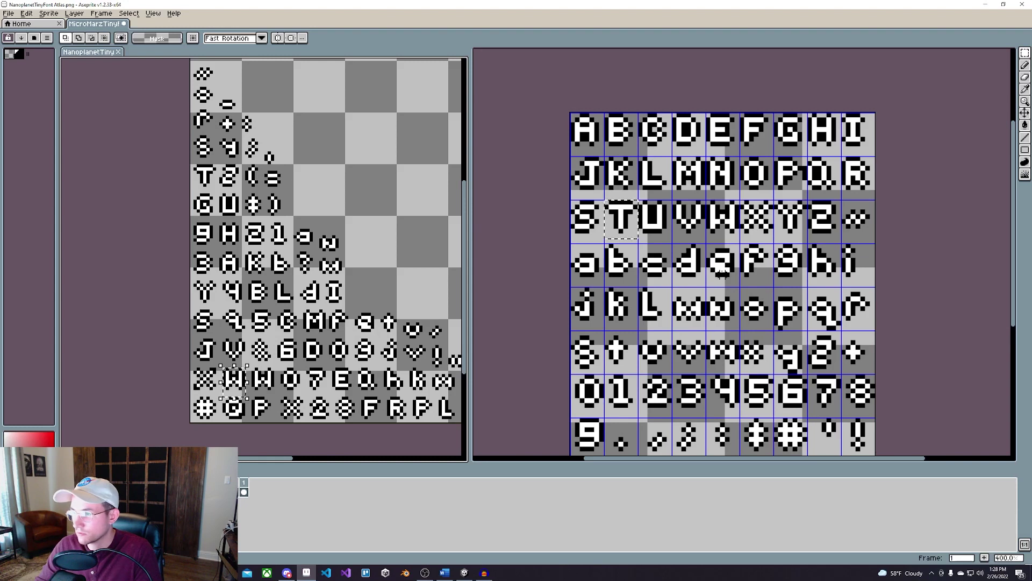
left_click_drag(706, 157, 740, 200)
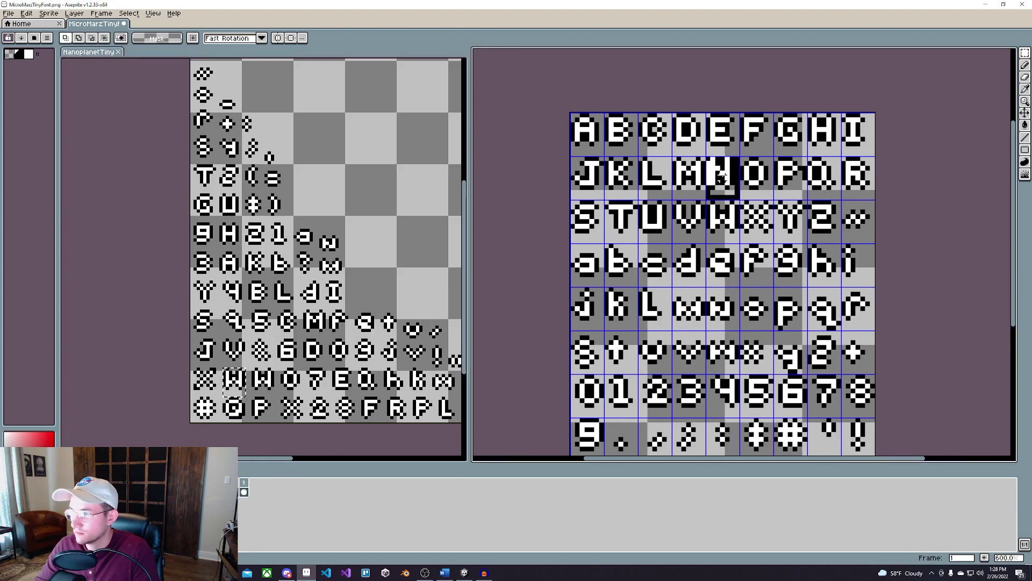
left_click(321, 331)
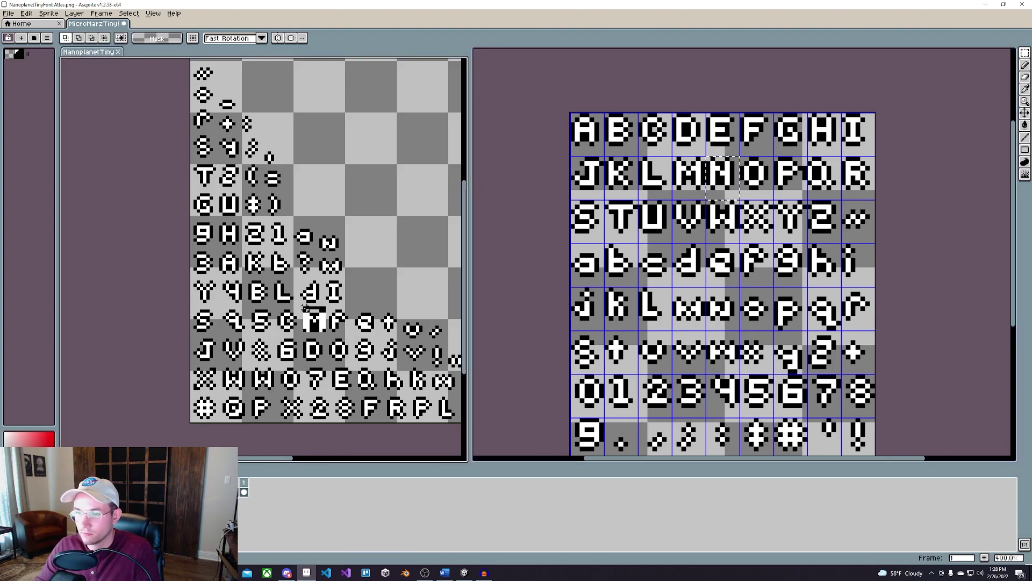
key("ctrl+x")
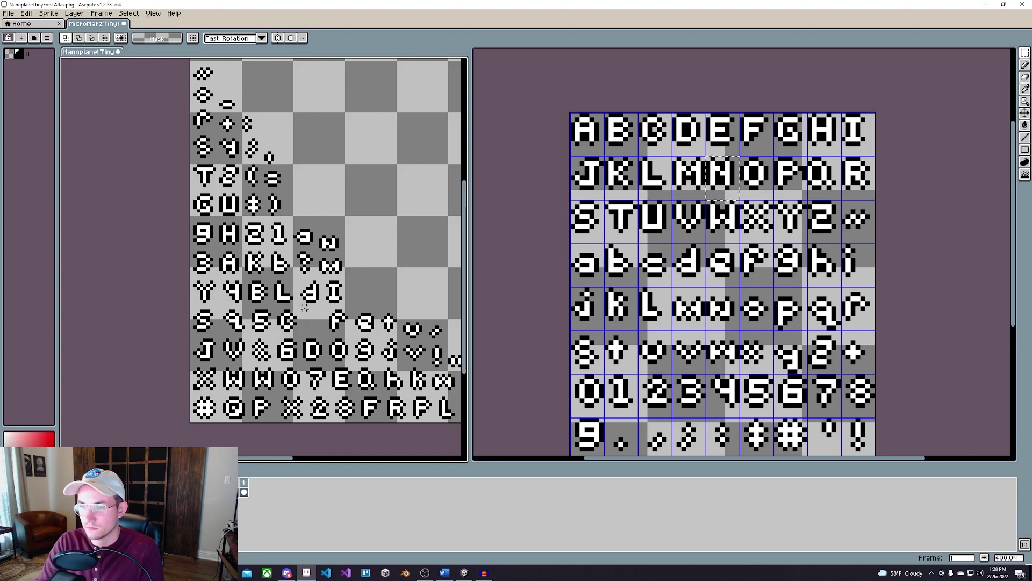
key("ctrl+v")
left_click_drag(303, 266, 324, 327)
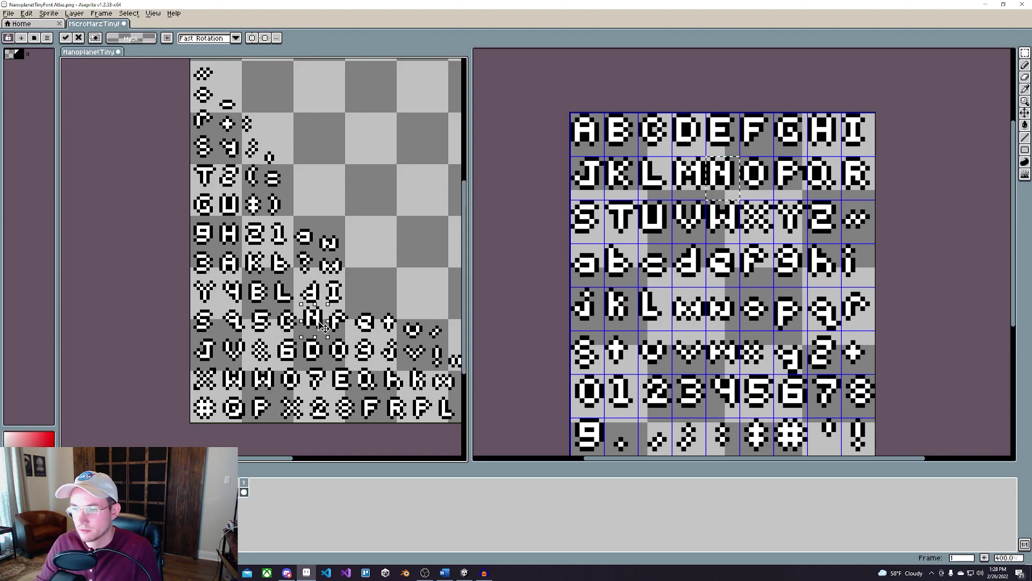
key("ctrl+z")
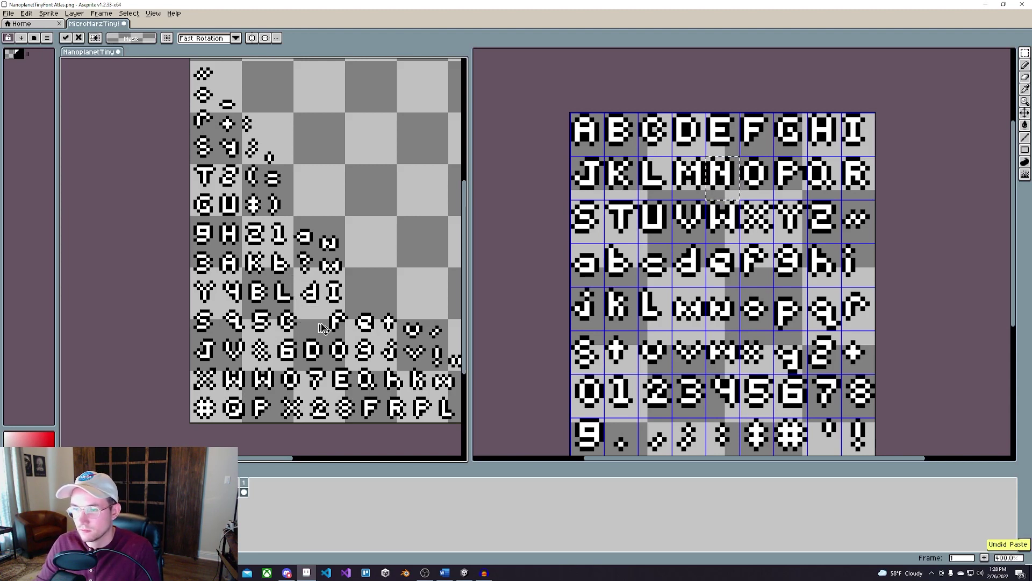
key("ctrl+y")
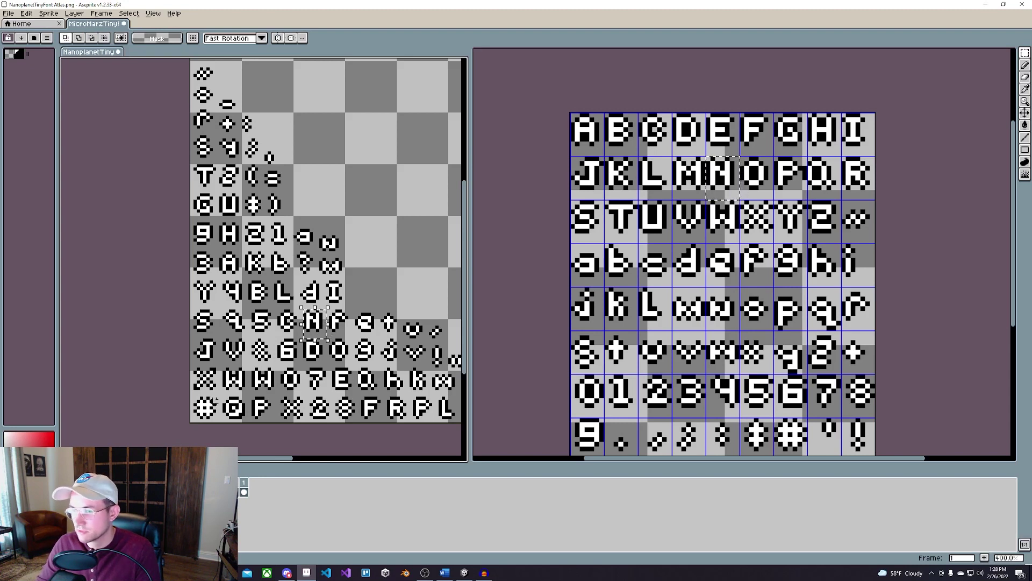
Copy the reference M glyph over the wrong W cell in the atlas and save the file.
key("ctrl+Tab")
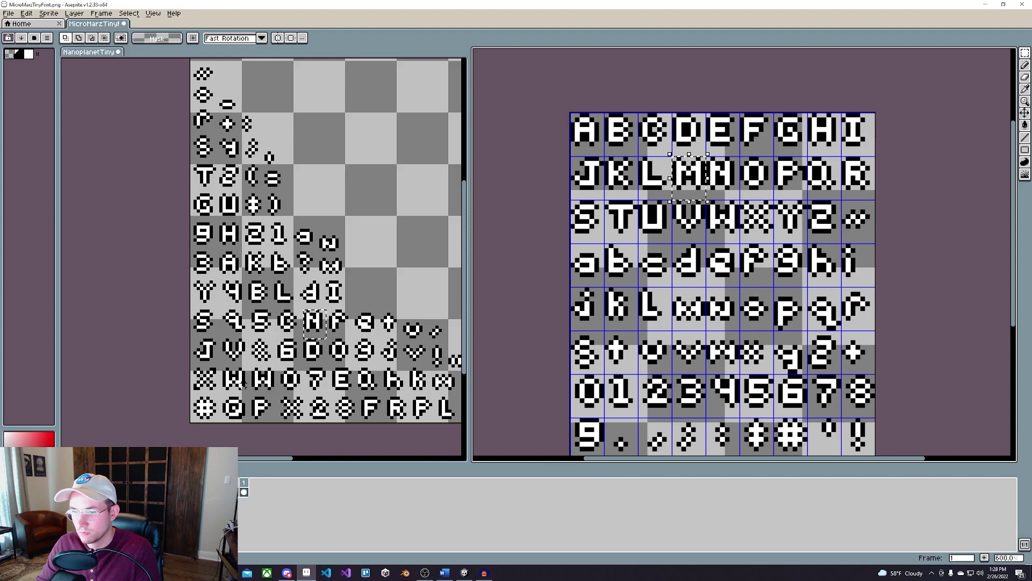
key("ctrl+c")
key("ctrl+Tab")
key("ctrl+v")
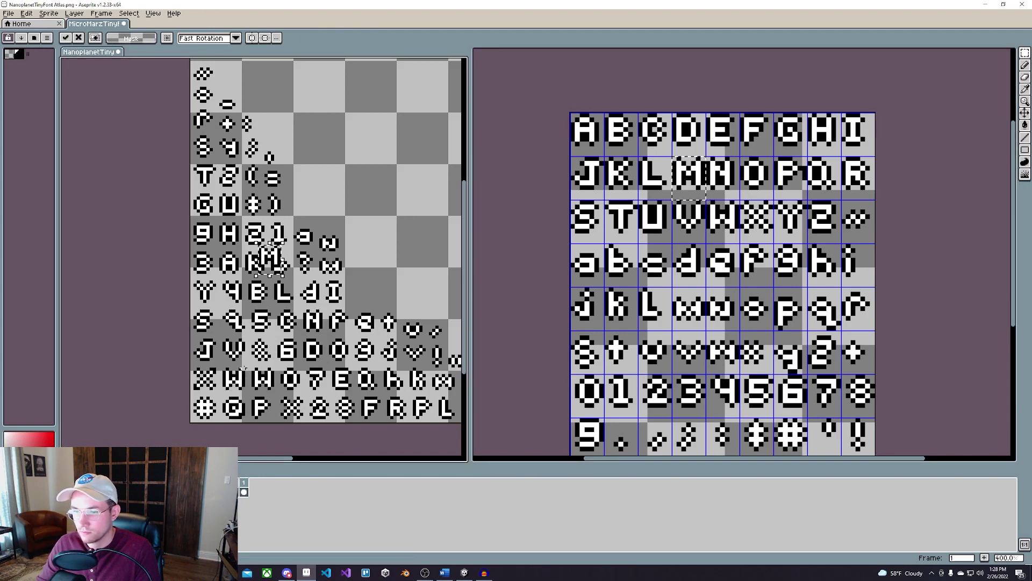
left_click_drag(268, 259, 233, 380)
key("Return")
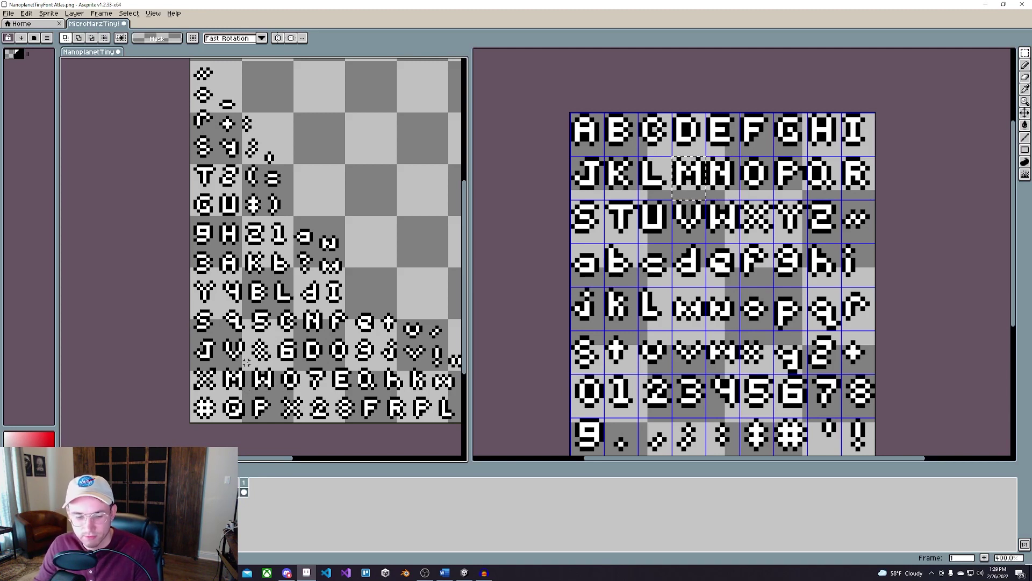
key("ctrl+s")
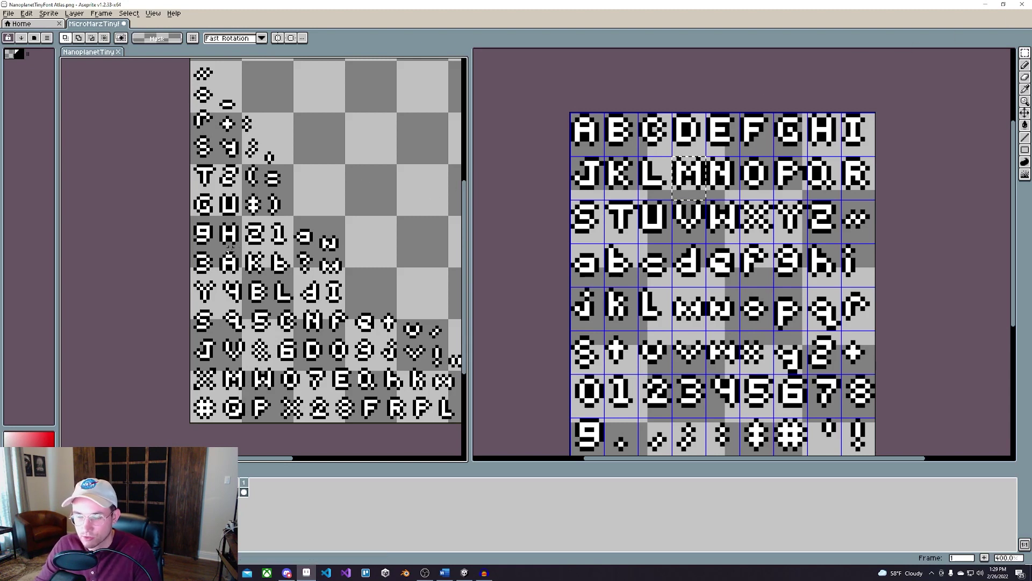
Replace NM in the Sample Text input with HELLO WORLD, correcting typos along the way.
left_click(986, 5)
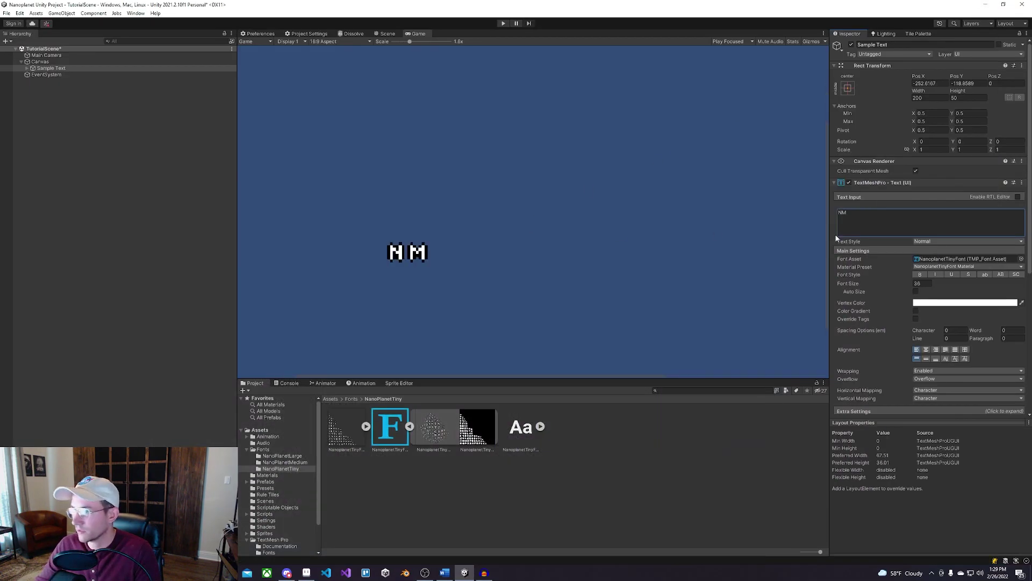
left_click_drag(838, 233, 739, 220)
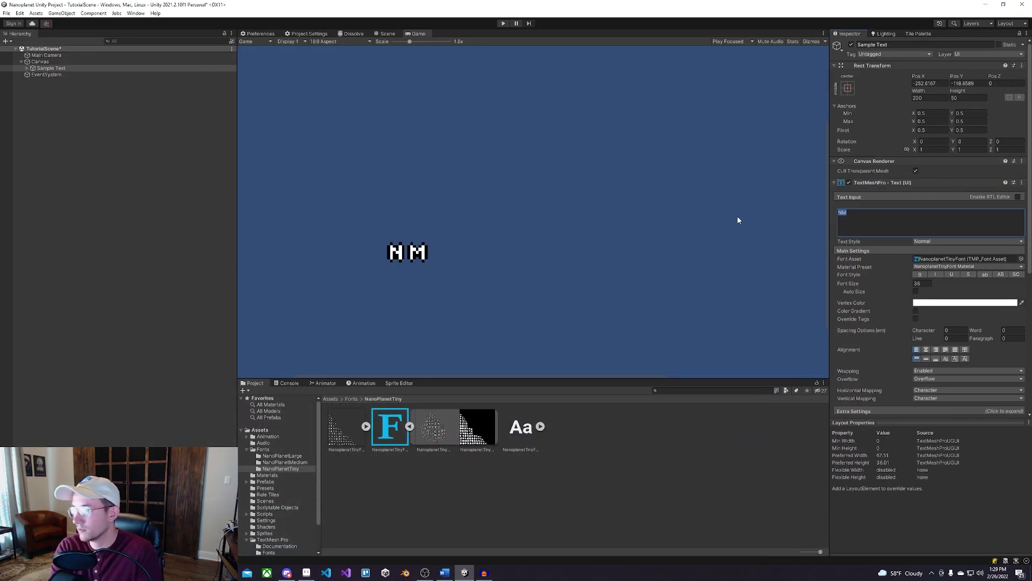
type("HELLOW")
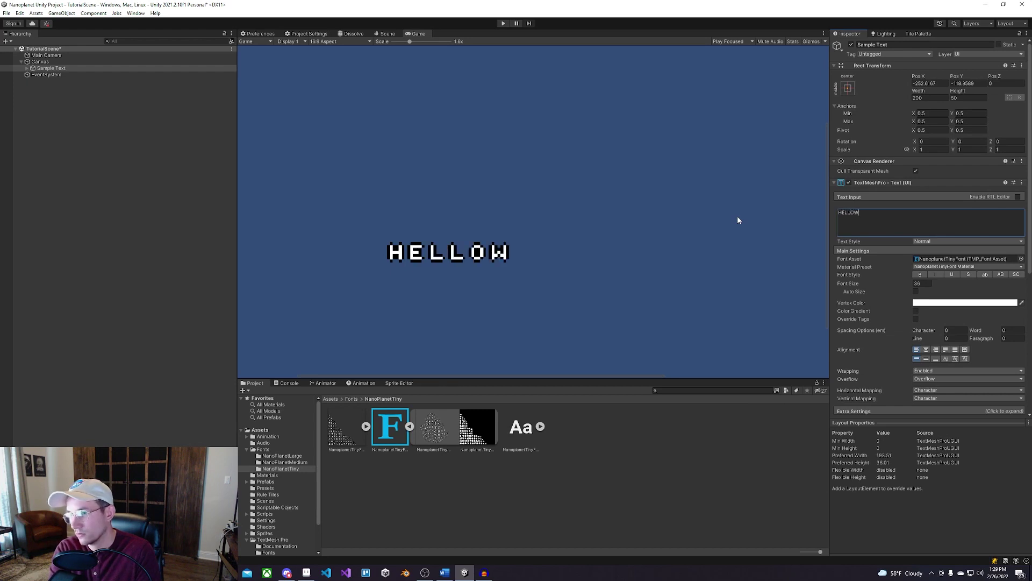
key("BackSpace")
type("WORD")
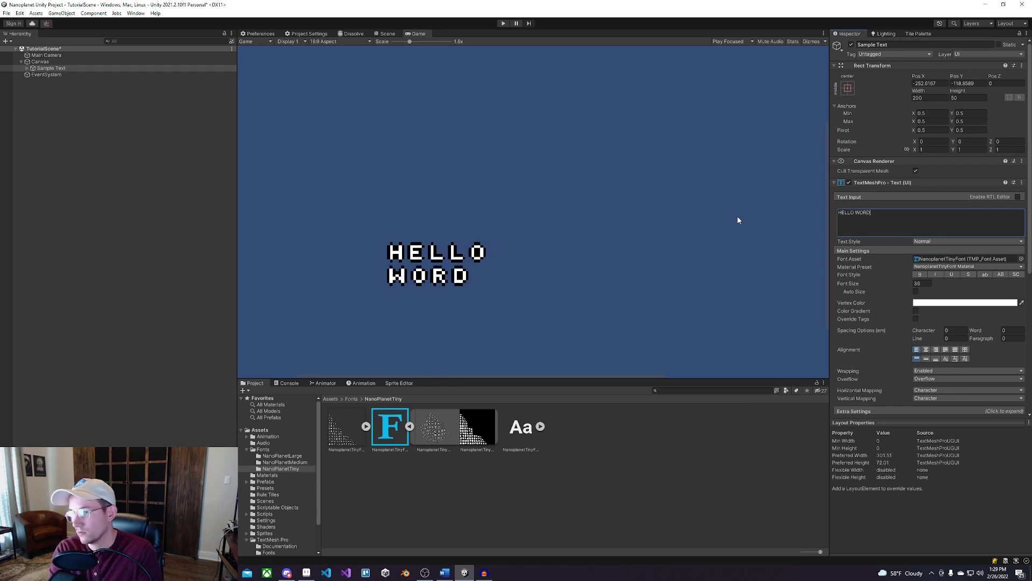
key("BackSpace")
type("LD")
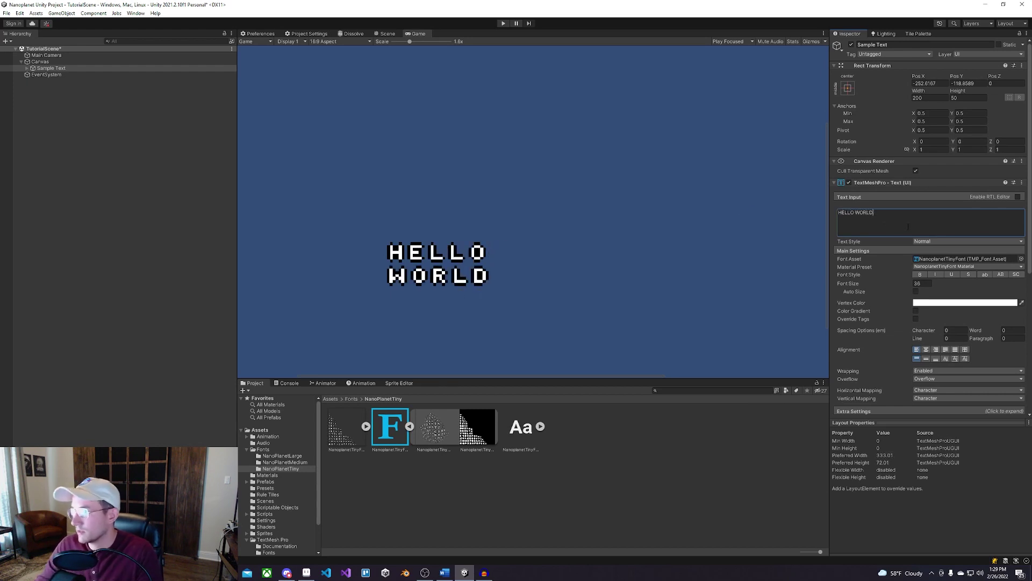